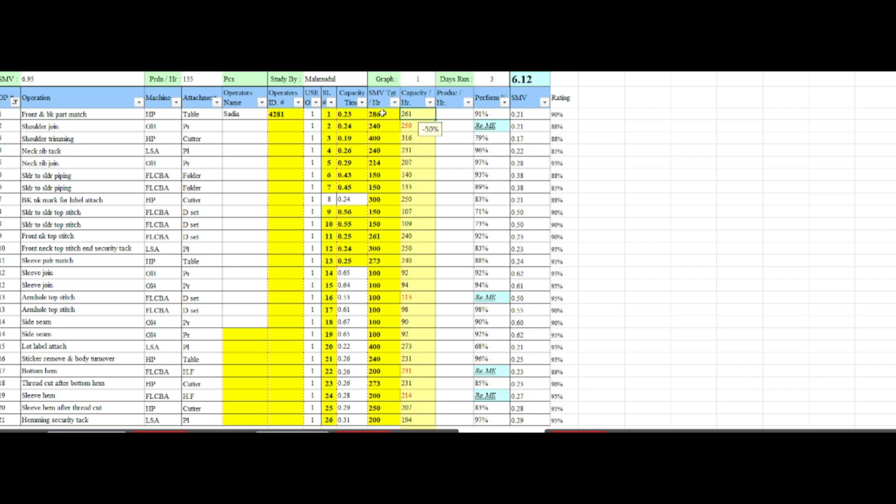
- Enter 250 as the hourly production for the Front & bk part match operation
click(383, 114)
click(413, 118)
click(458, 117)
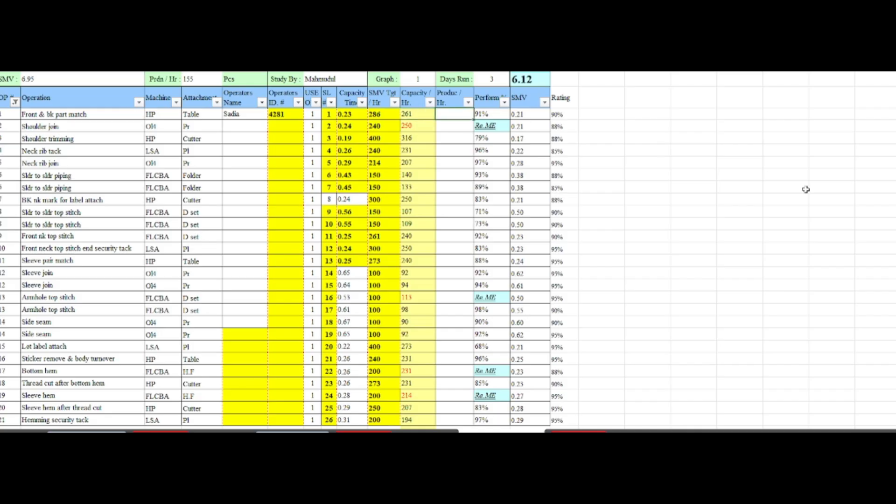
text(250)
key(Return)
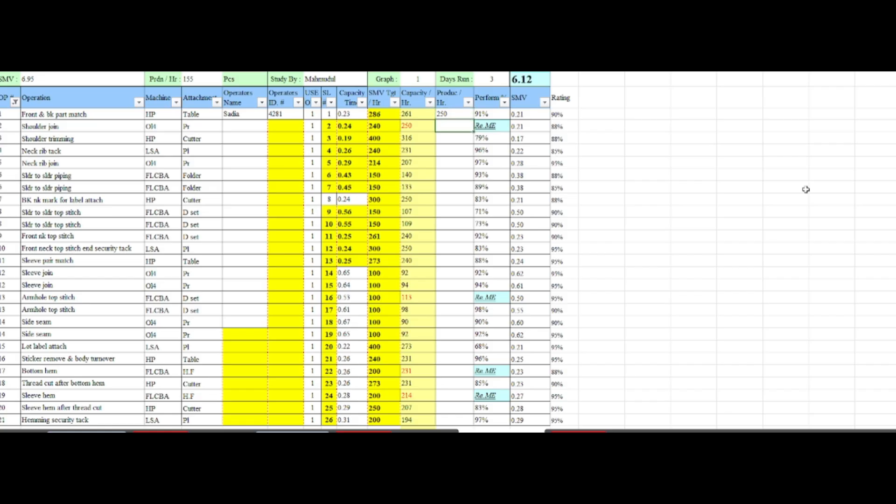
- Enter 250 as the hourly production for the Shoulder join operation
key(Up)
key(Return)
key(Up)
key(Return)
text(250)
key(Return)
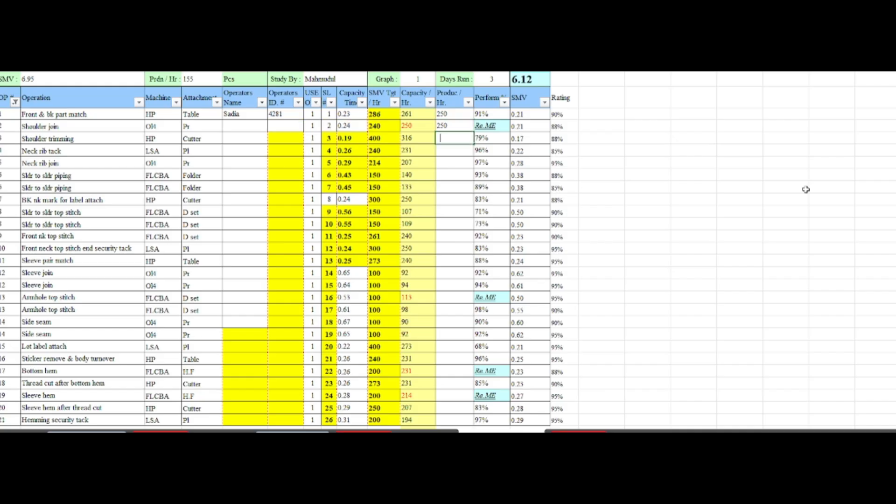
- Enter 250 as the hourly production for Shoulder trimming and compare it with that row's hourly capacity
text(250)
key(Return)
key(Up)
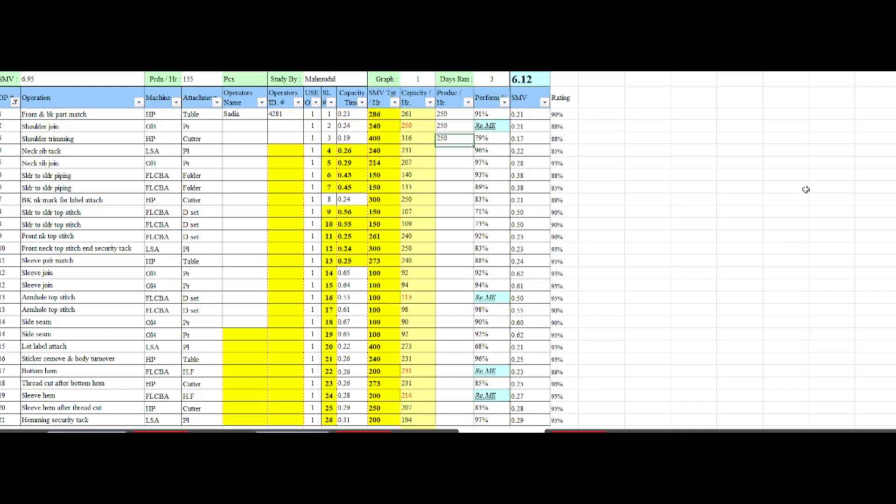
key(Left)
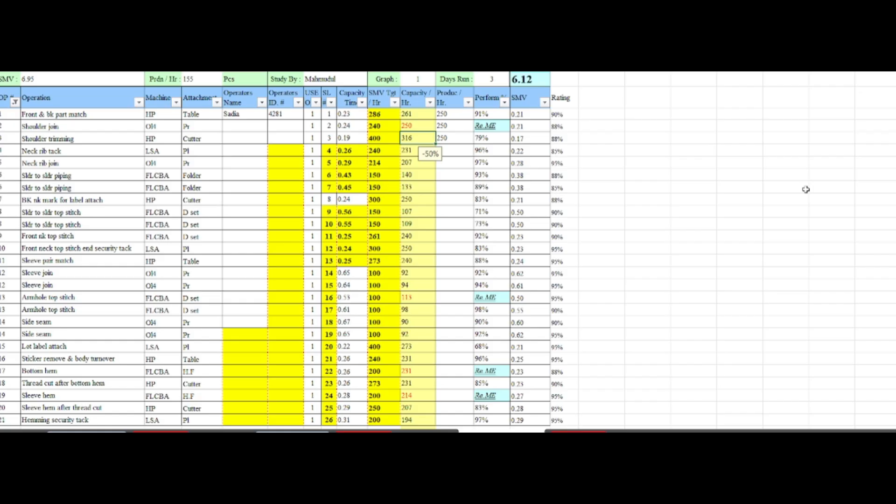
key(Right)
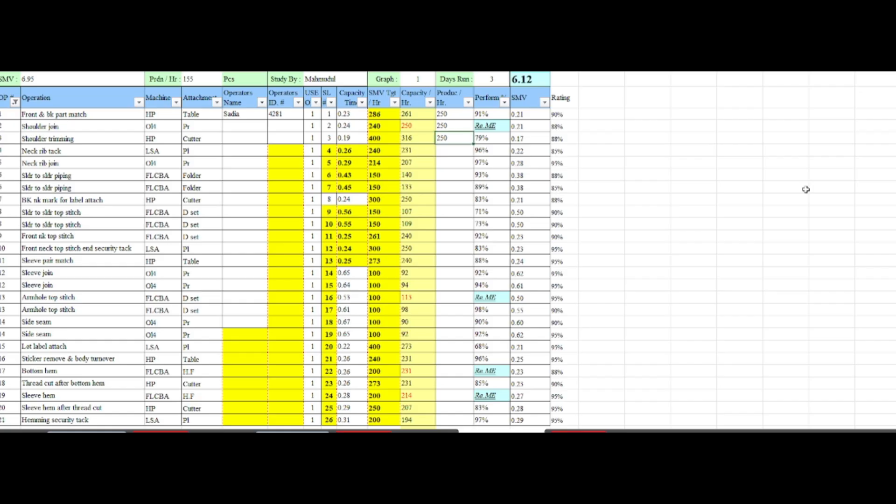
key(Up)
key(Down)
- Enter 230 as the hourly production for Neck rib tack and compare it with that row's hourly capacity
key(Down)
key(Left)
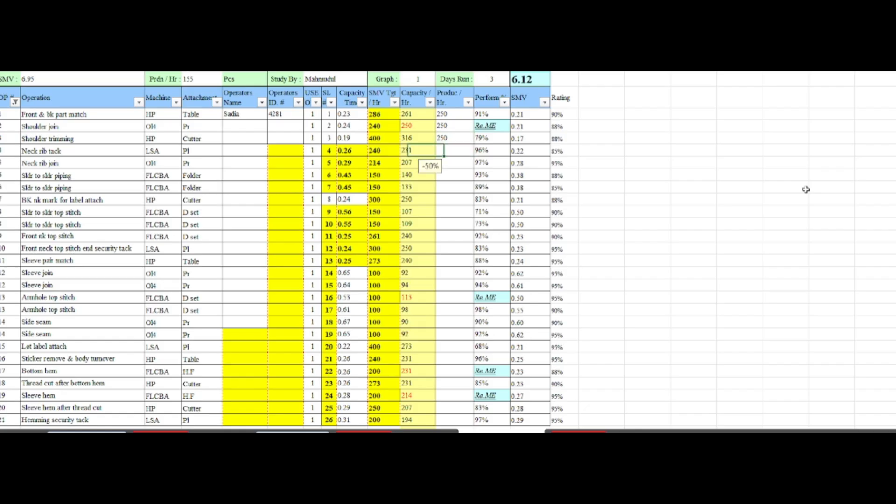
key(Right)
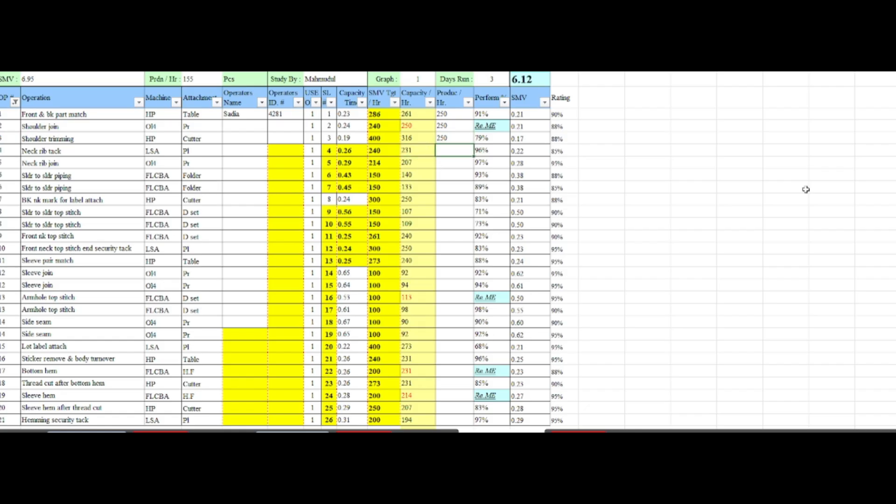
text(230)
key(Return)
key(Up)
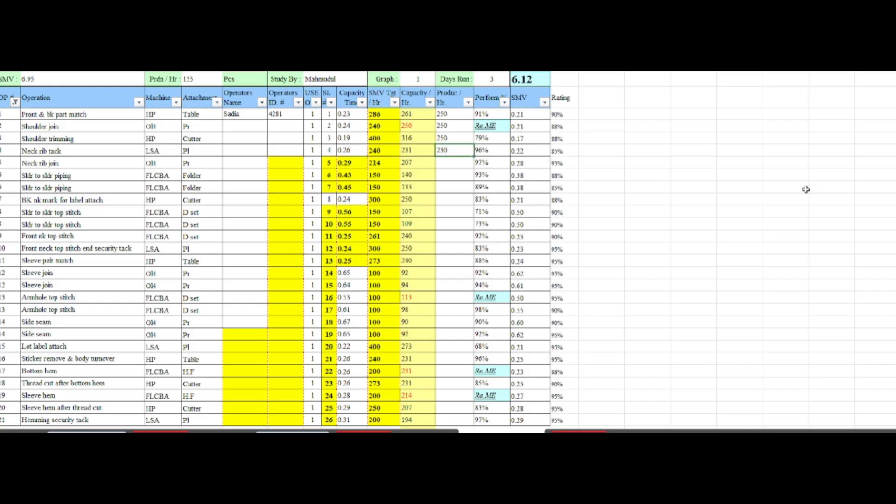
key(Left)
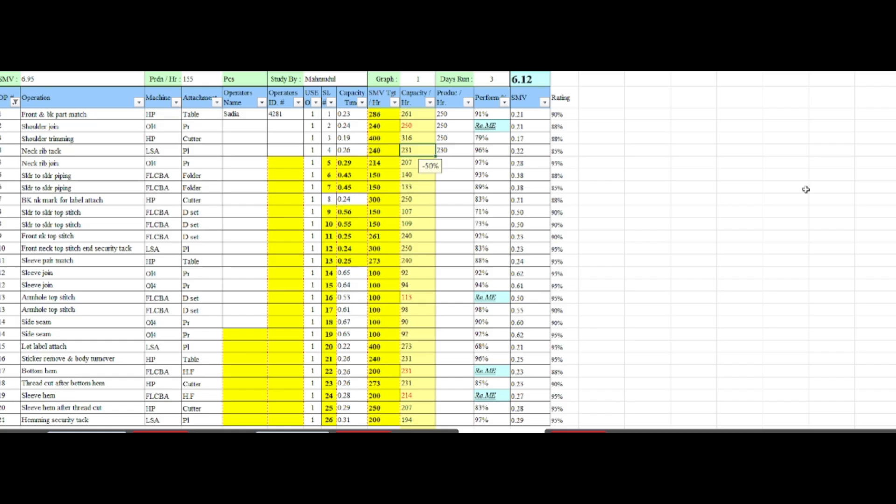
key(Right)
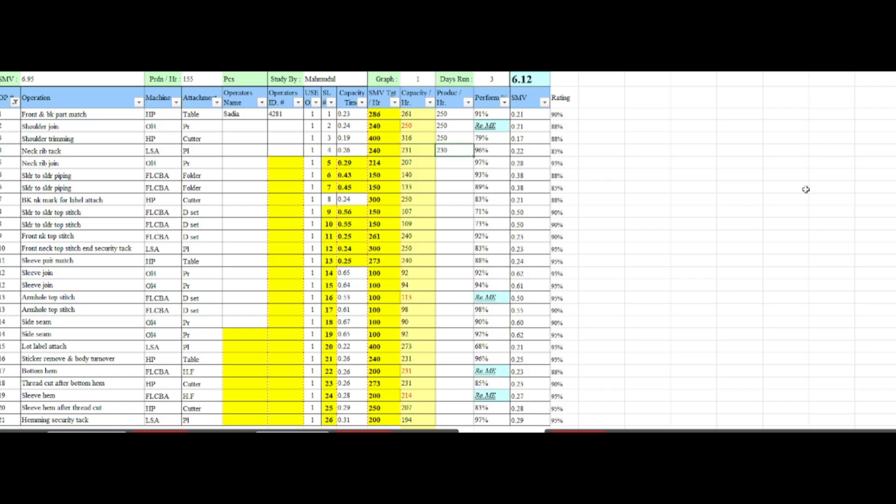
- Enter 205 as the hourly production for Neck rib join and compare it with that row's capacity and SMV target
key(Down)
text(205)
key(Return)
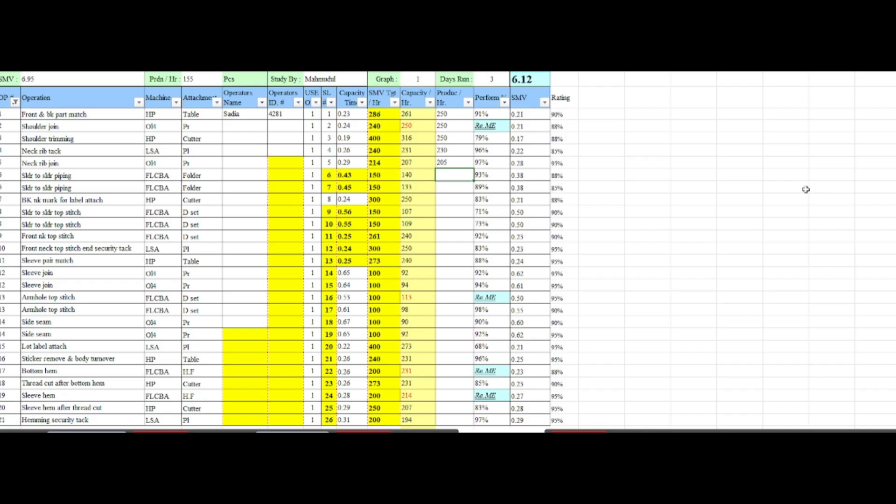
key(Up)
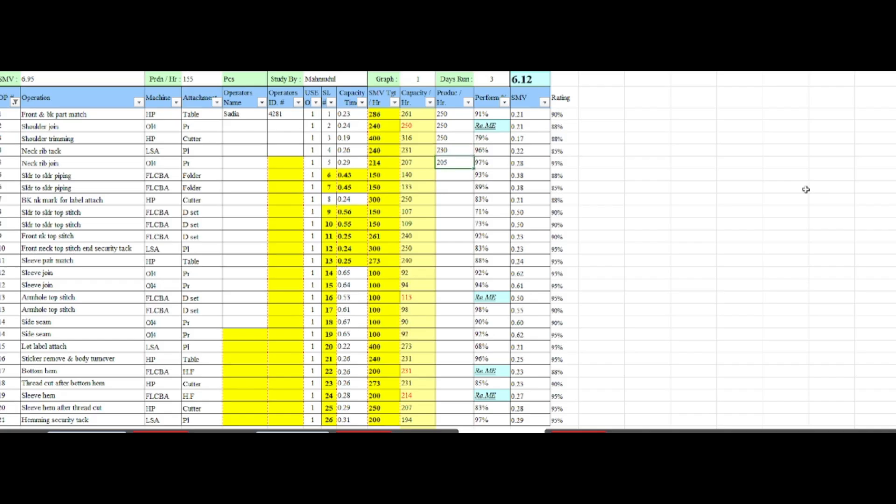
key(Left)
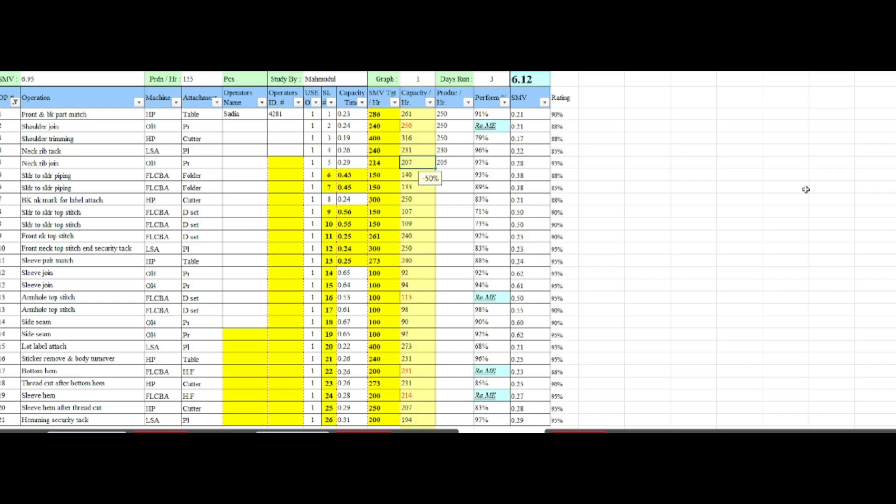
key(Left)
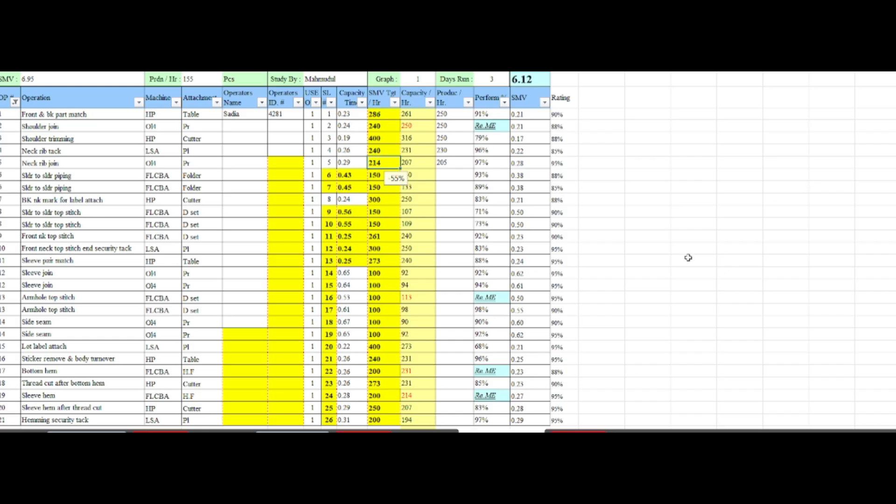
key(Right)
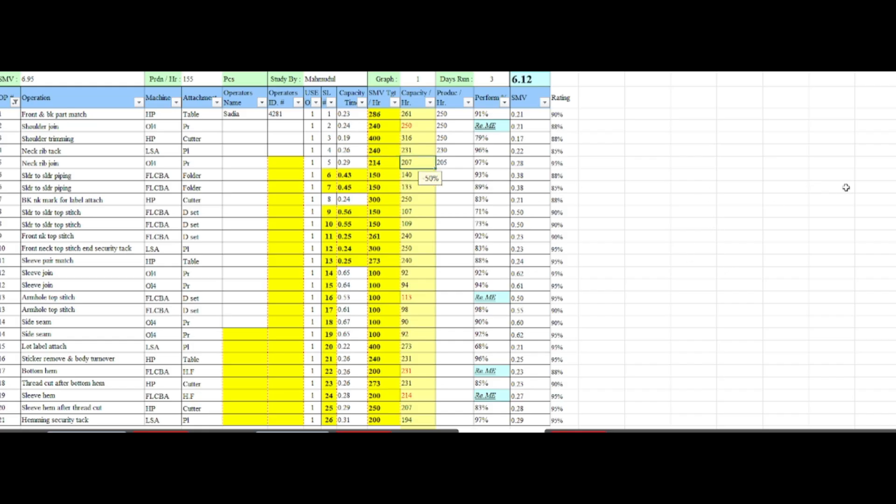
key(Right)
- Check the capacity and SMV target of the first Sldr to sldr piping row and enter 100 as its hourly production
key(Down)
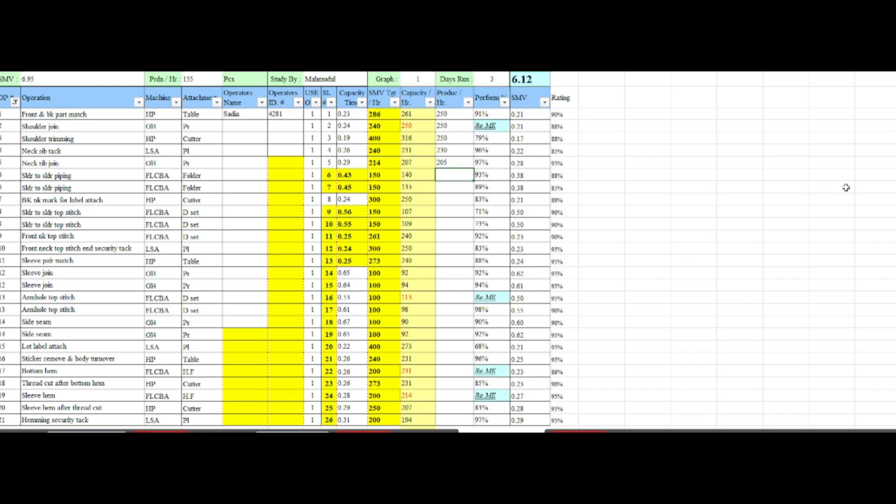
key(Left)
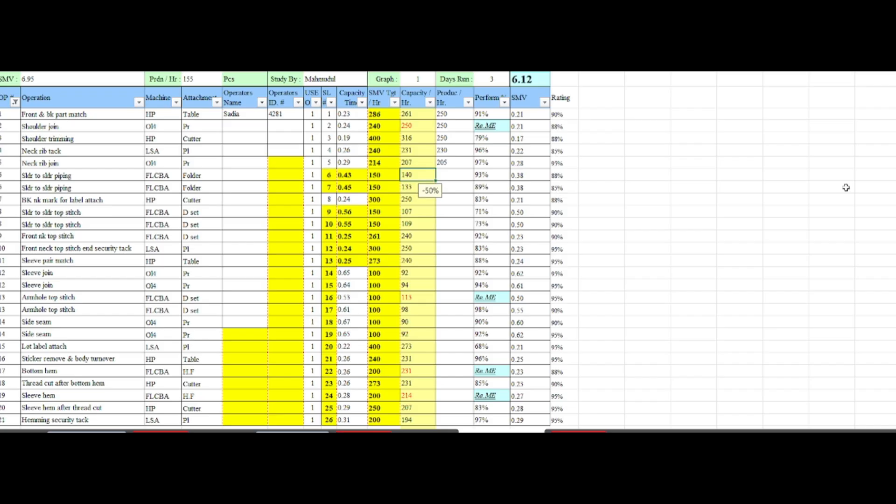
key(Left)
key(Left)
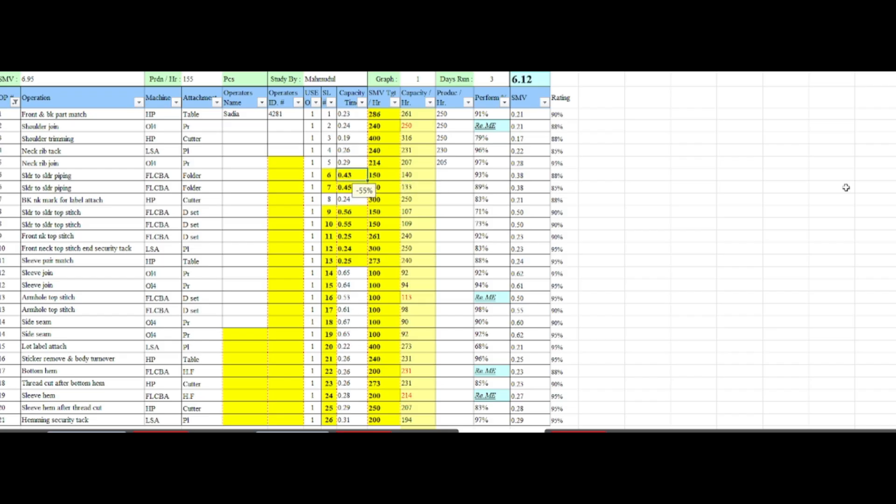
key(Right)
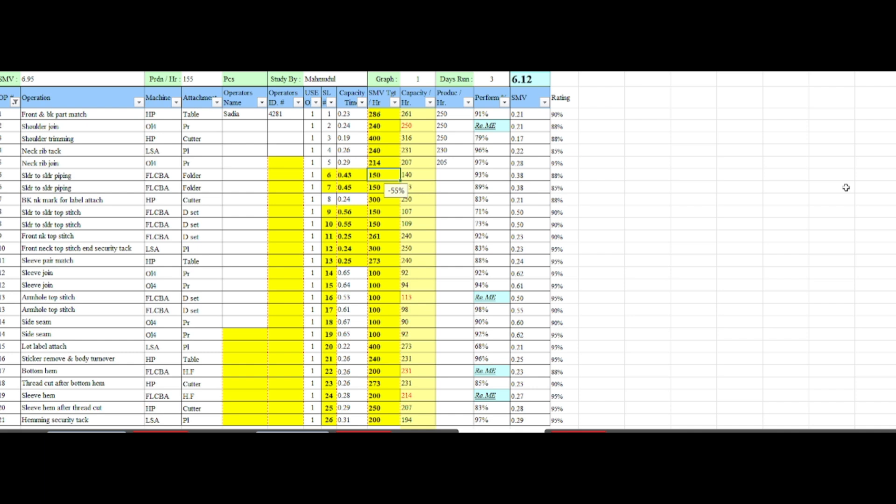
key(Right)
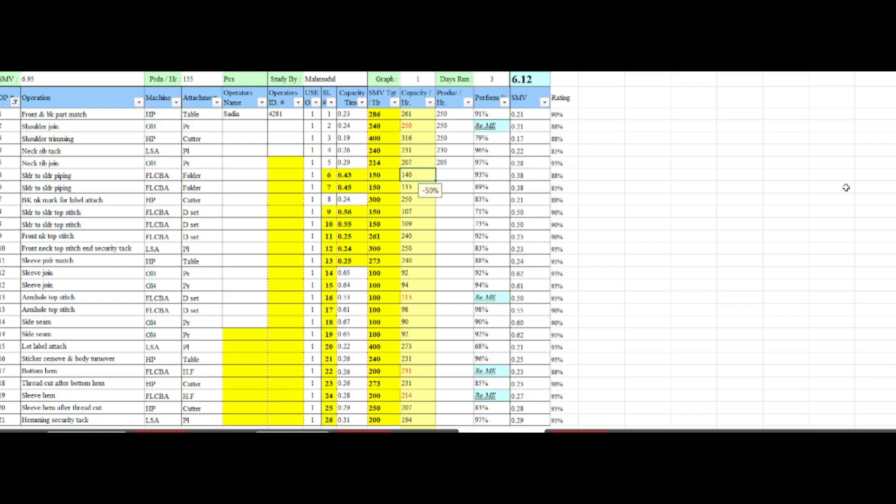
key(Right)
key(Up)
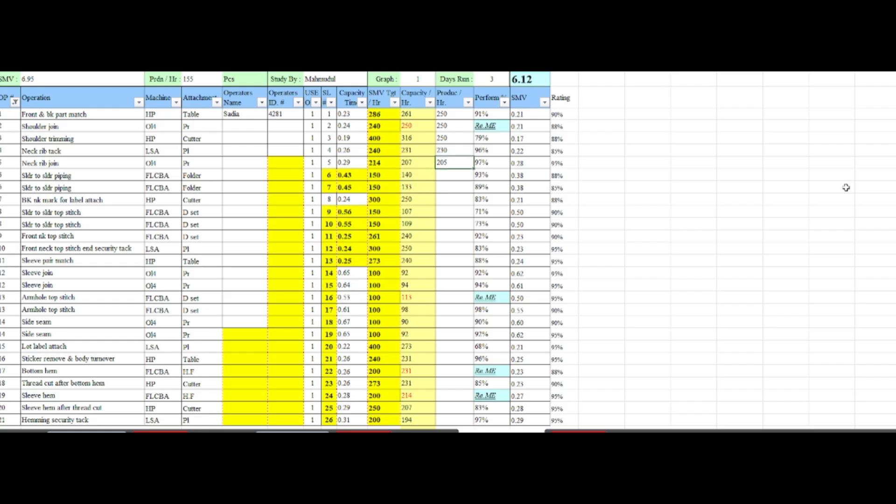
key(Down)
key(Up)
key(Down)
text(100)
key(Return)
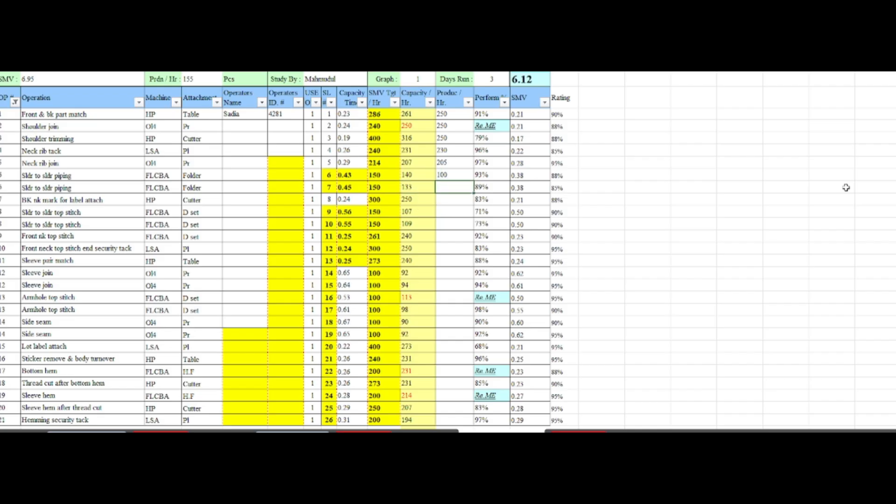
- Enter 105 as the hourly production for the second Sldr to sldr piping row
text(105)
key(Return)
key(Up)
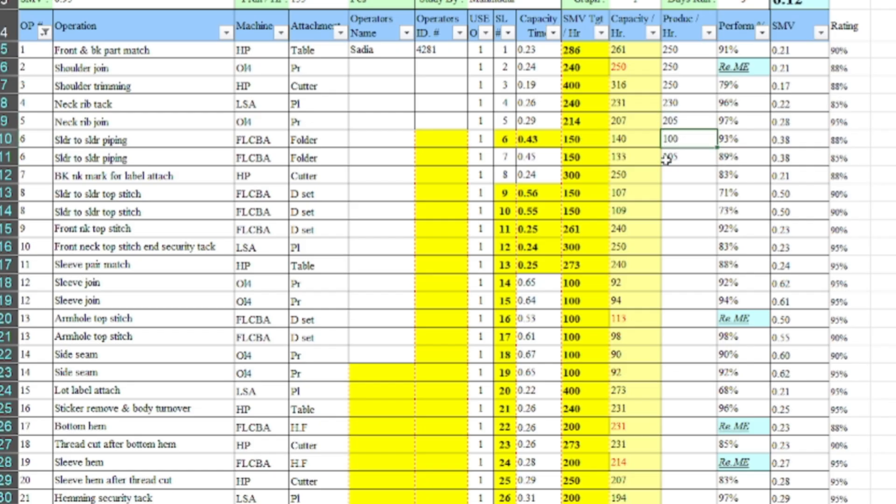
- Examine the two Sldr to sldr piping rows, comparing their production, capacity and shared operation number
key(shift+Up)
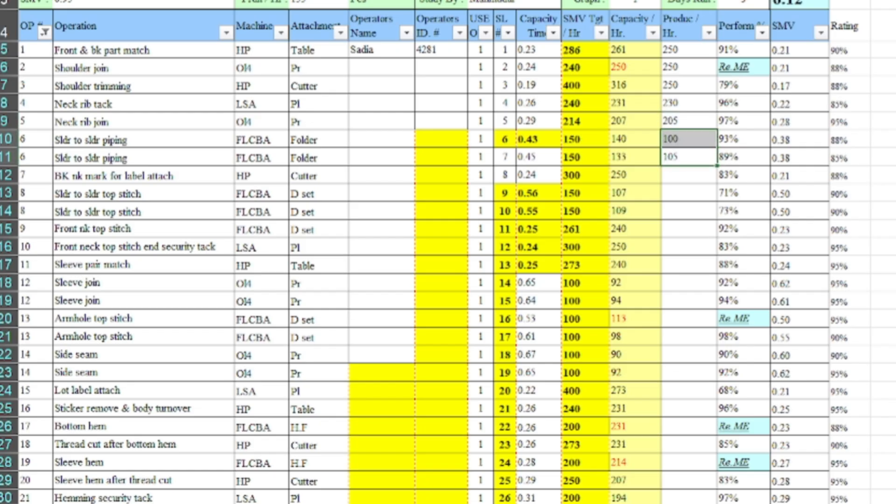
key(Left)
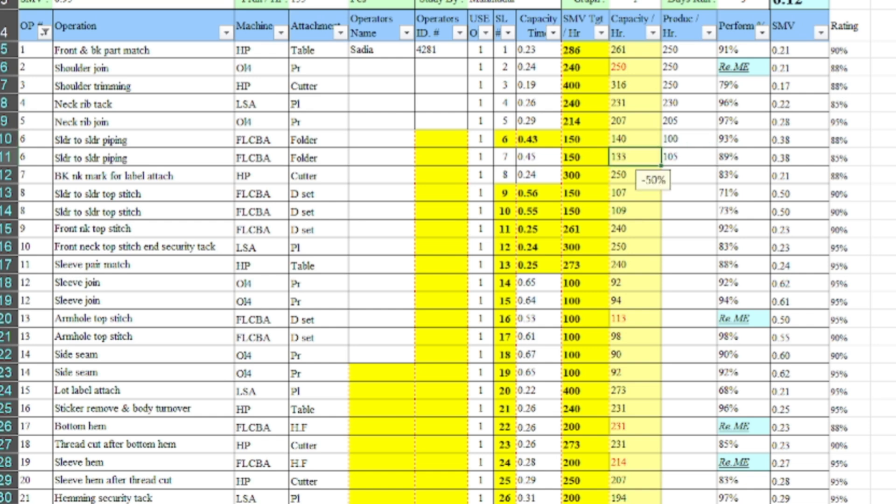
key(Up)
key(Left)
key(Left)
key(Left)
key(Left)
key(Left)
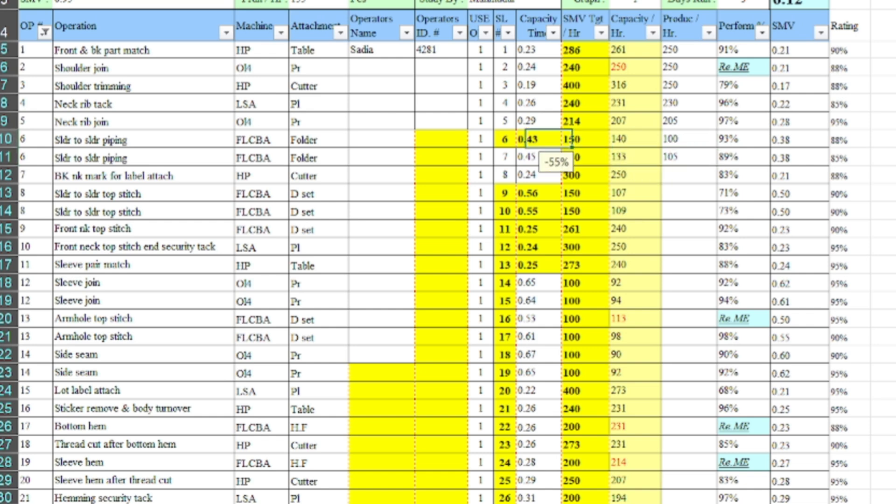
key(Left)
key(Left)
key(Left)
key(Left)
key(Left)
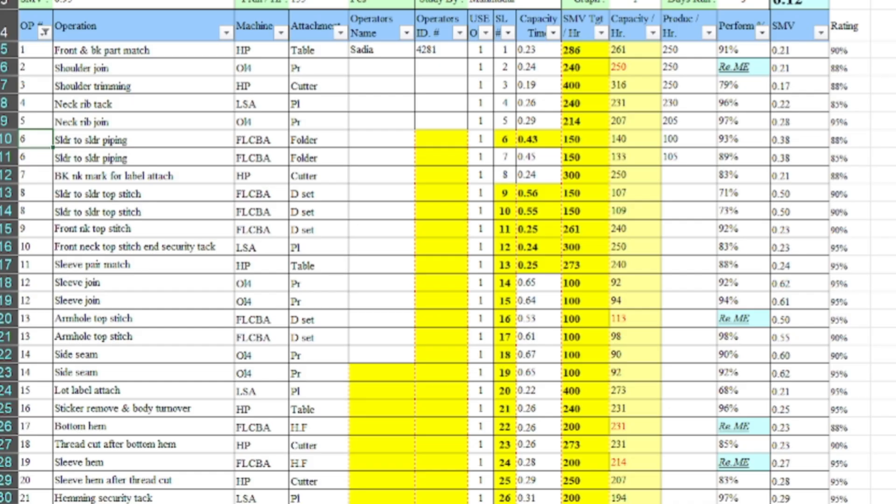
key(Down)
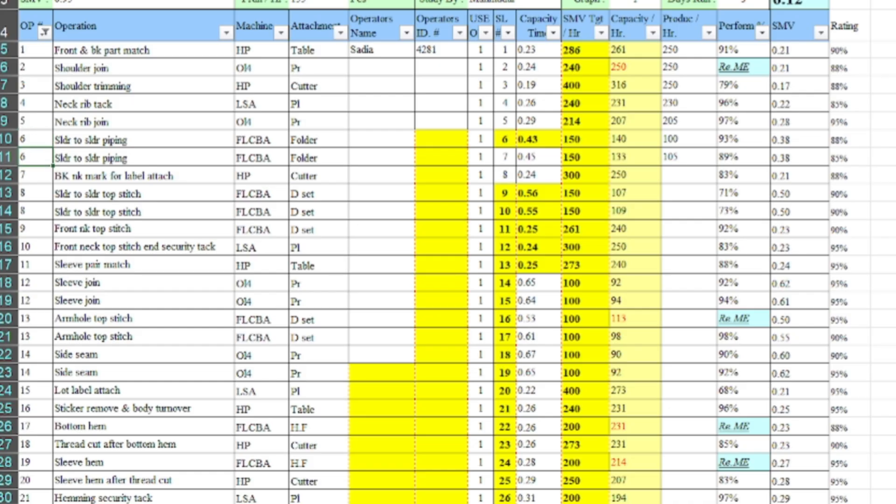
key(Up)
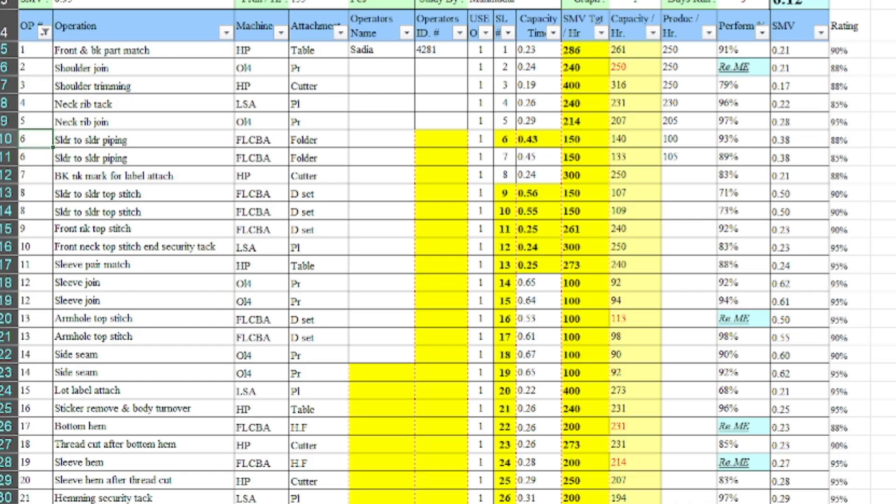
key(Right)
key(Right)
key(Right)
key(Right)
key(Right)
key(Right)
key(Right)
key(Right)
key(Right)
key(Right)
key(Right)
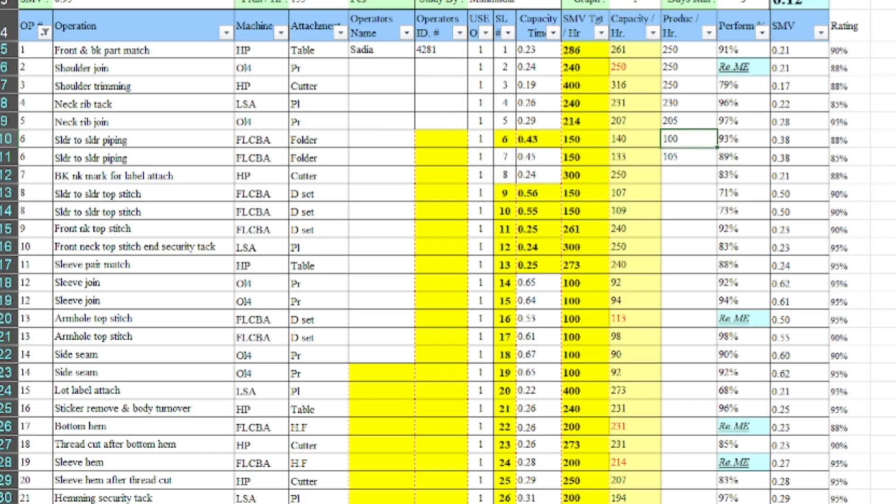
- Enter 205 as the hourly production for the BK nk mark for label attach operation
key(Down)
key(Down)
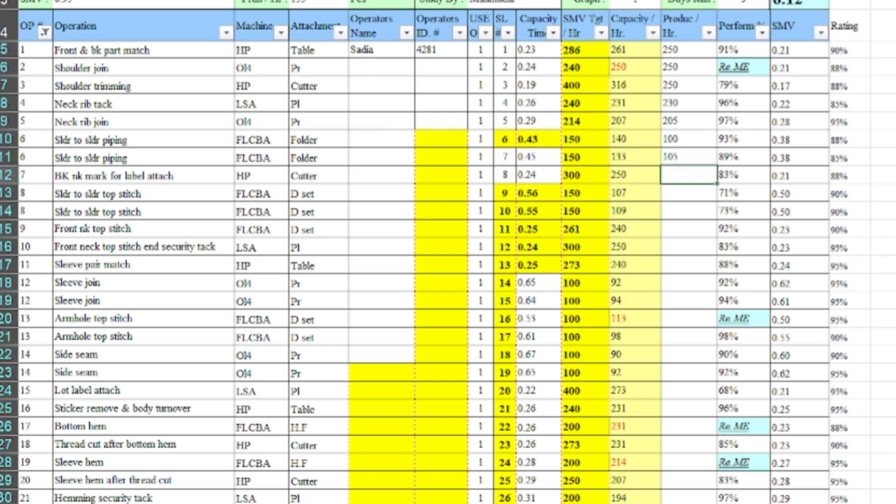
text(205)
key(Return)
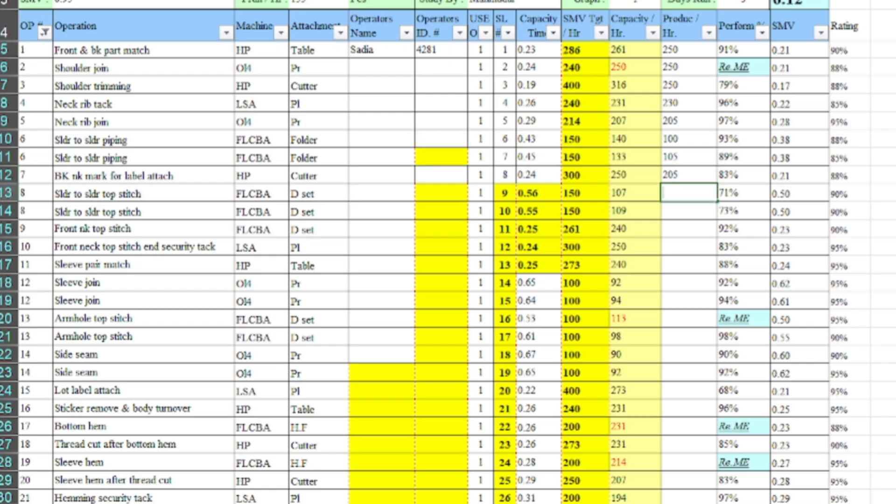
- Enter 100 and 105 as the hourly production for the two Sldr to sldr top stitch rows
text(100)
key(Return)
text(105)
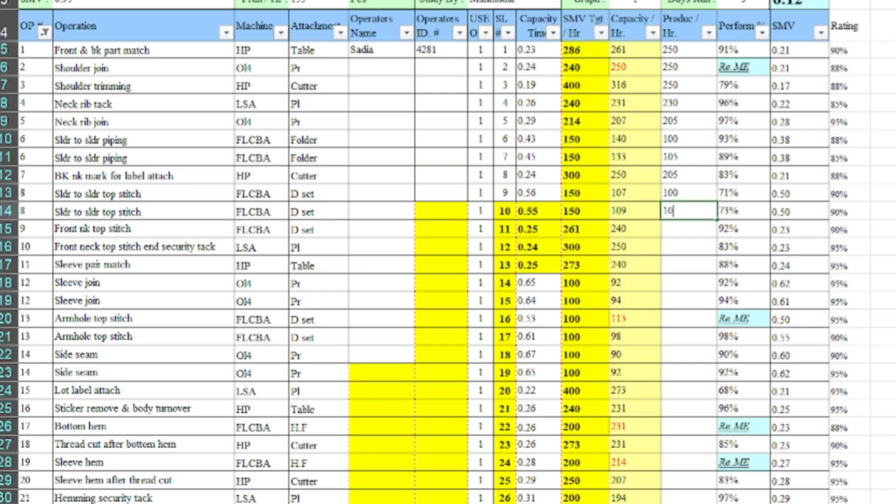
key(Return)
- Undo the hourly production entries of the two Sldr to sldr top stitch rows
key(ctrl+z)
key(ctrl+z)
key(ctrl+z)
key(ctrl+z)
key(ctrl+z)
key(ctrl+z)
key(ctrl+z)
key(ctrl+z)
key(ctrl+z)
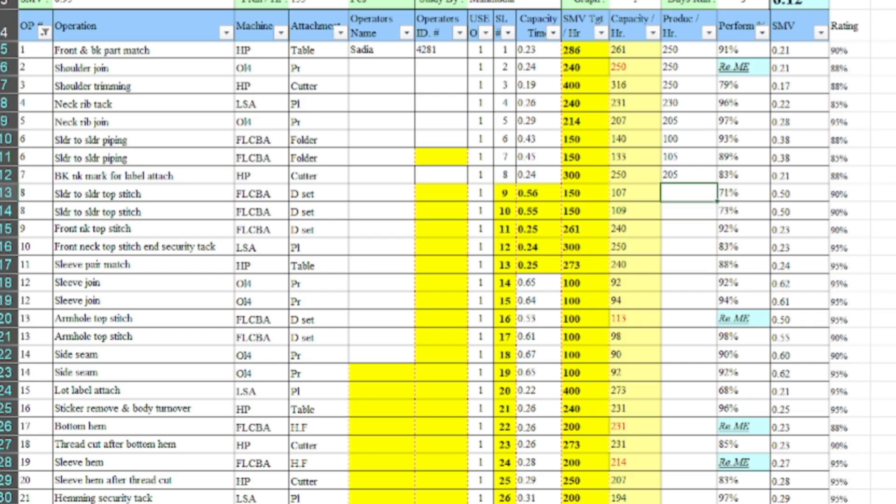
- Undo the remaining hourly production edits and the clearing of the Produc / Hr. column
key(ctrl+z)
key(ctrl+z)
key(ctrl+z)
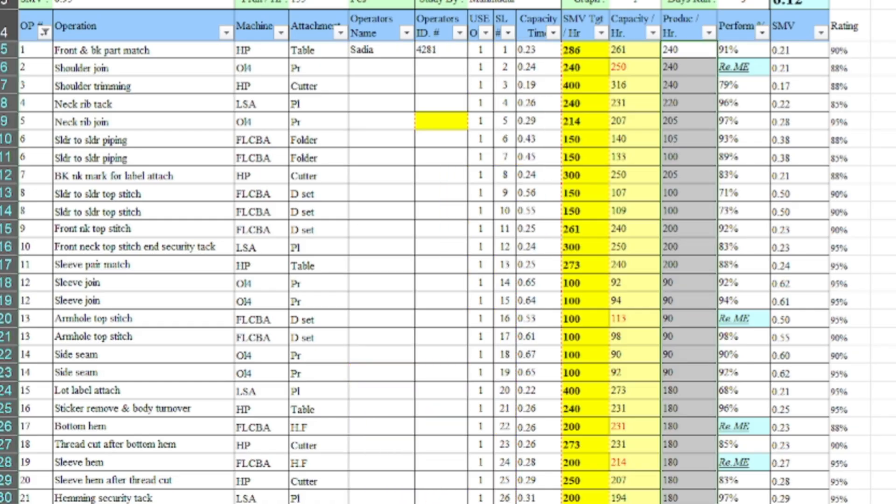
click(698, 196)
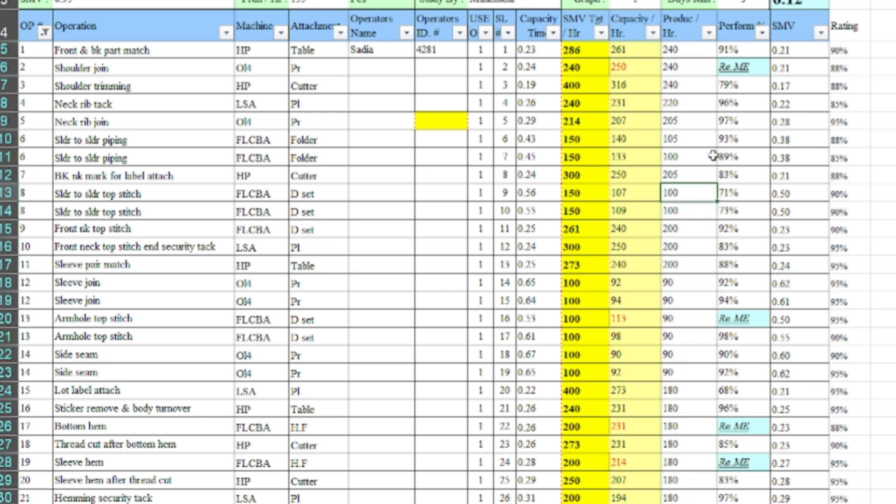
- In Calculator, divide the Front & bk part match capacity of 261 by its SMV target of 286 to check the performance
click(736, 52)
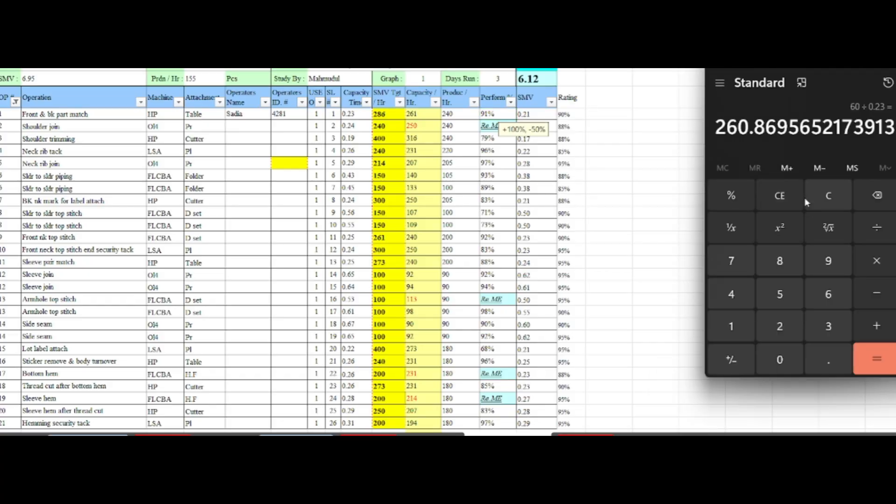
click(805, 197)
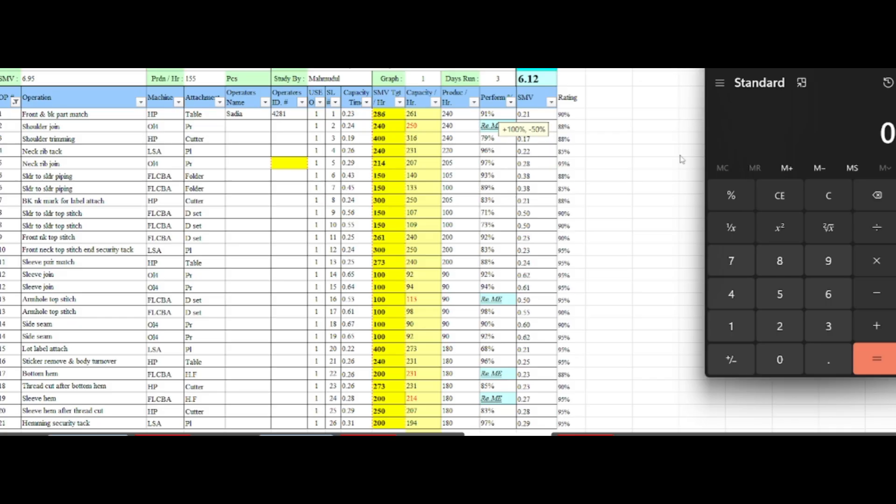
text(261)
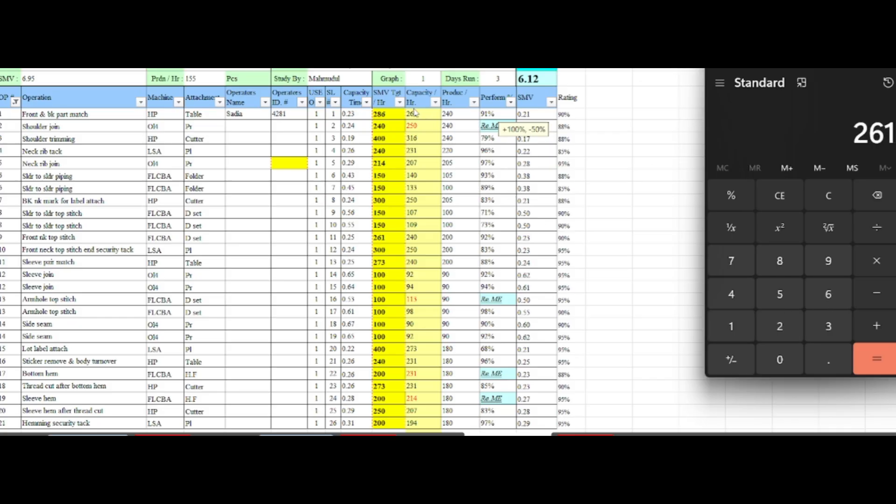
key(slash)
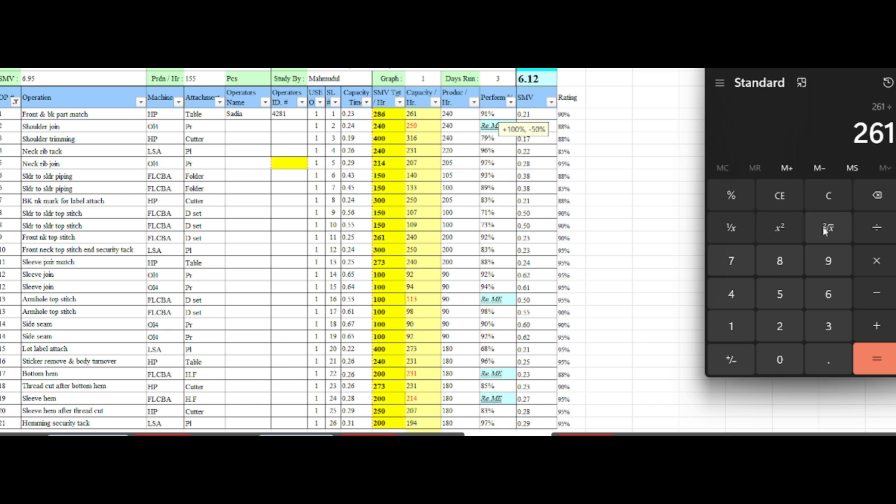
text(286 =)
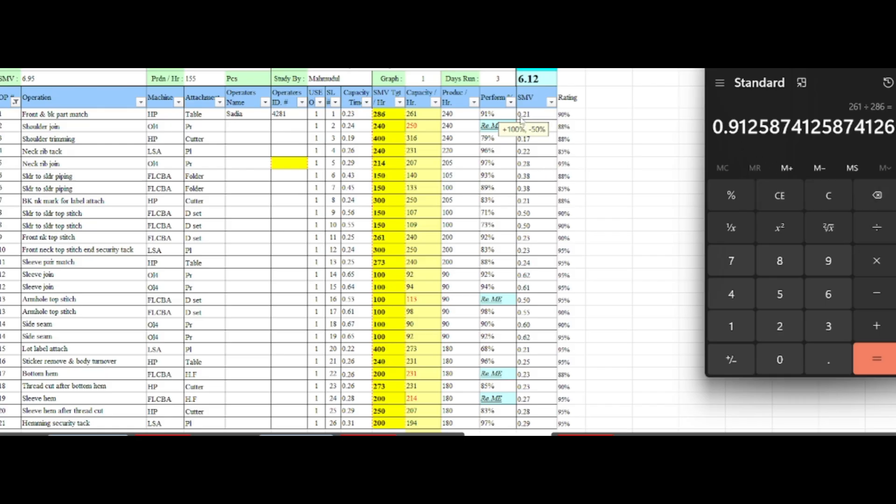
- Check the Shoulder trimming performance in Calculator by dividing its capacity of 316 by its SMV target of 400
click(490, 112)
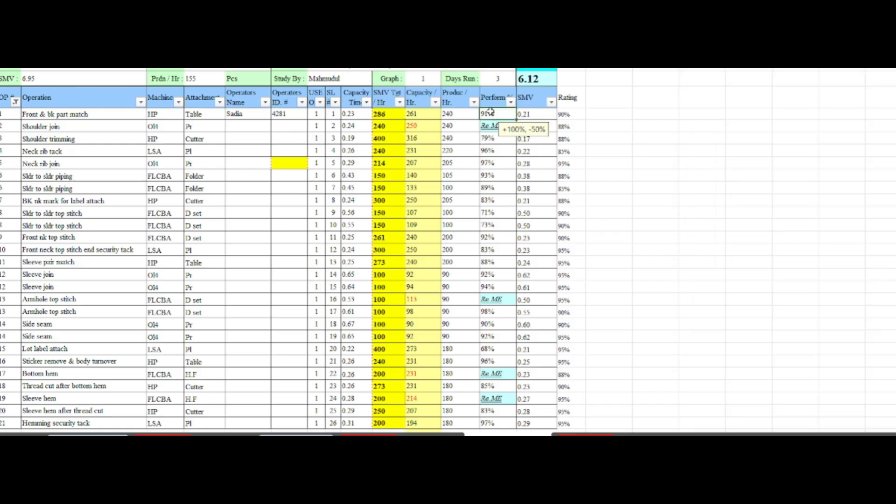
key(Down)
key(Down)
key(Down)
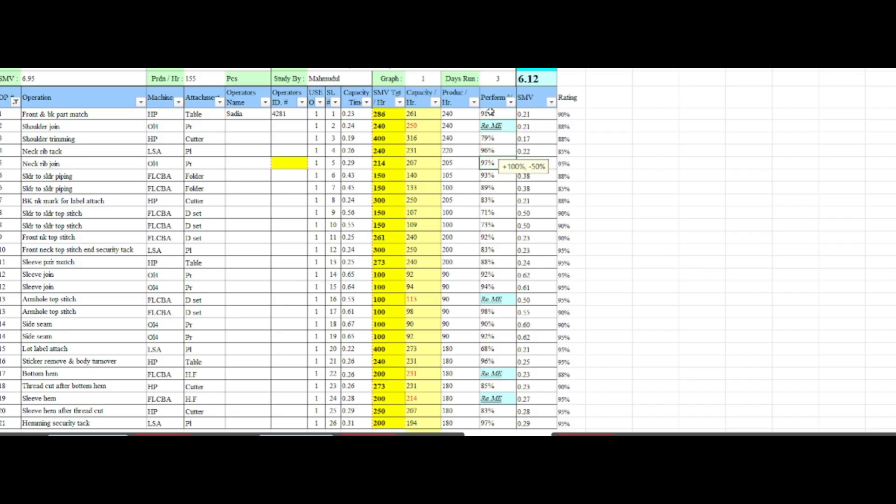
key(Up)
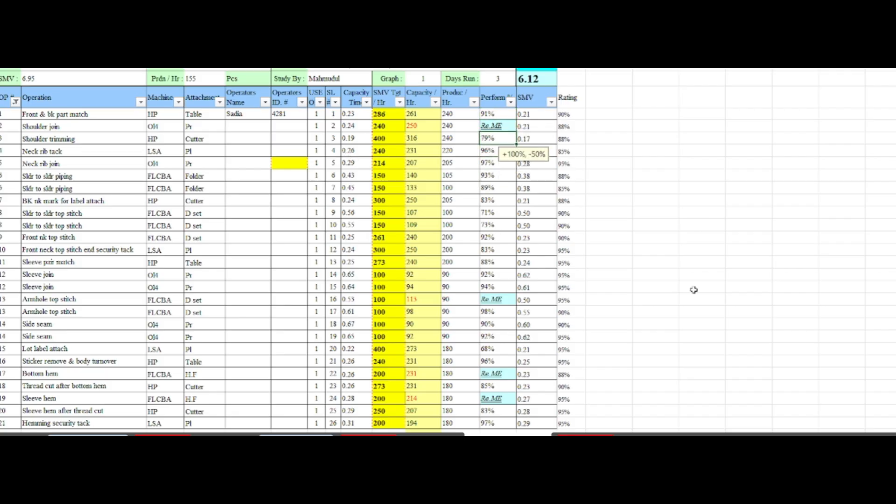
click(684, 474)
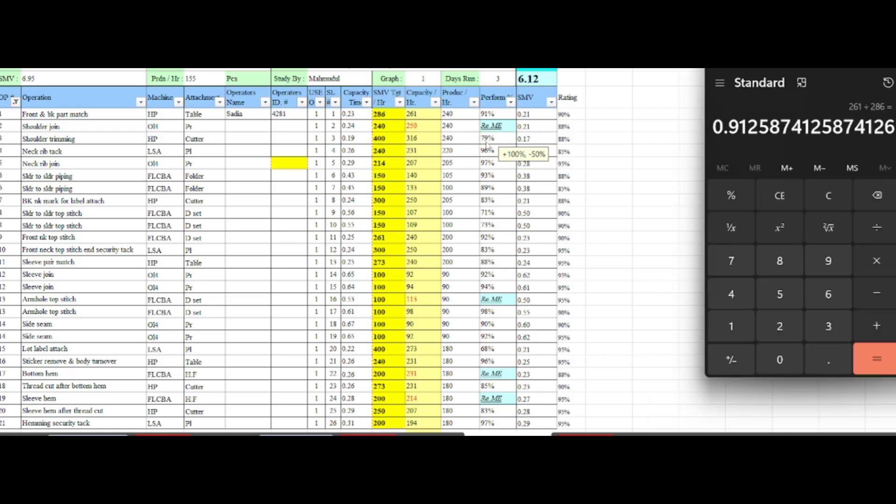
key(Escape)
text(316)
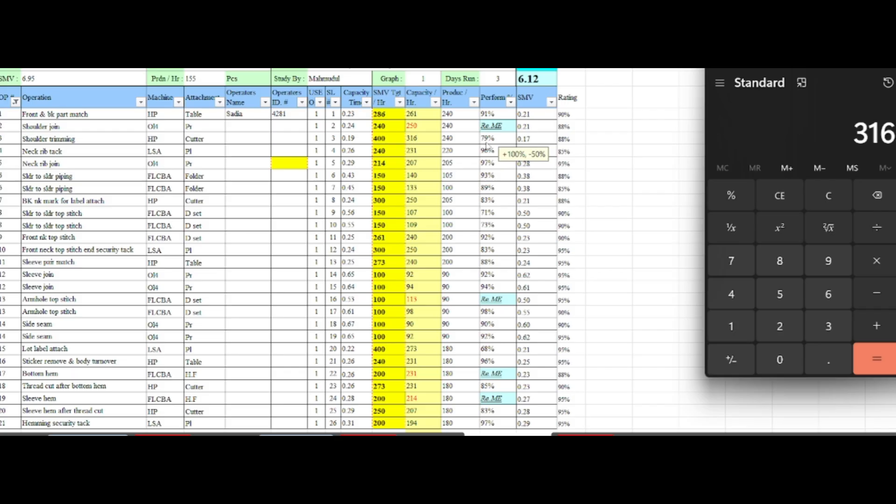
text(/400)
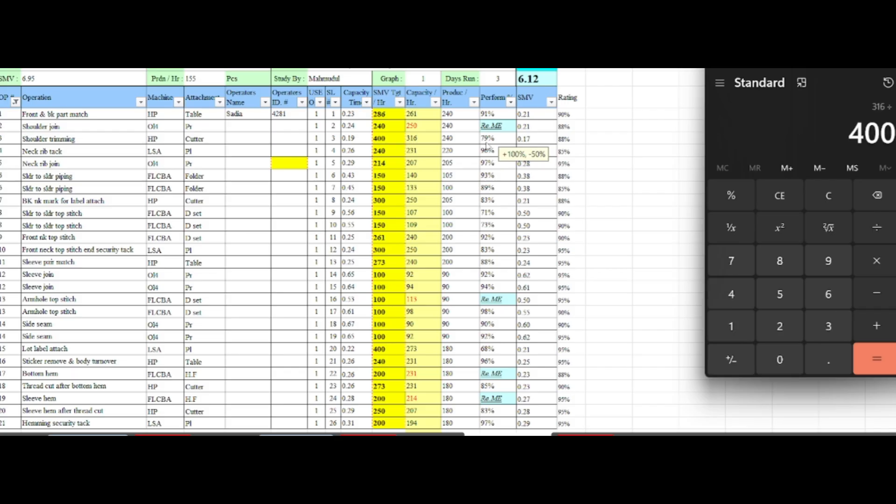
key(Return)
- Back in the sheet, examine the performance percentages from Shoulder trimming down to the first Sldr to sldr top stitch row
click(484, 142)
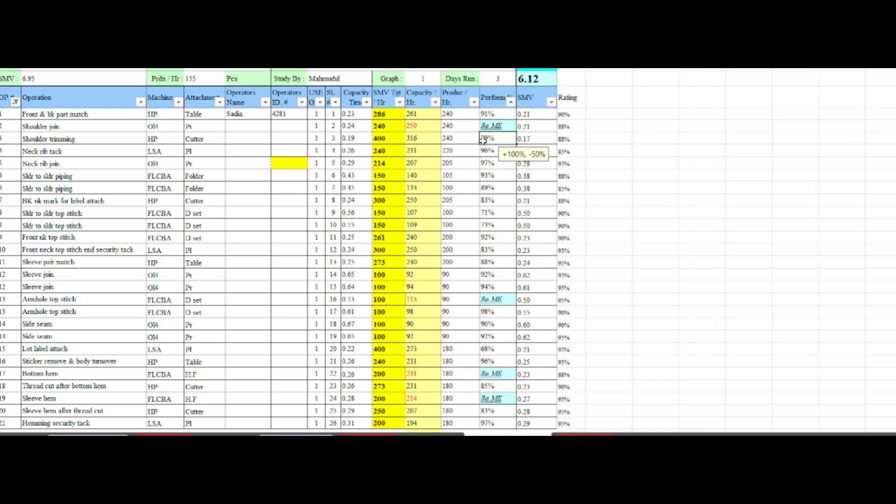
key(Down)
key(Down)
key(Down)
key(Down)
key(Down)
key(Down)
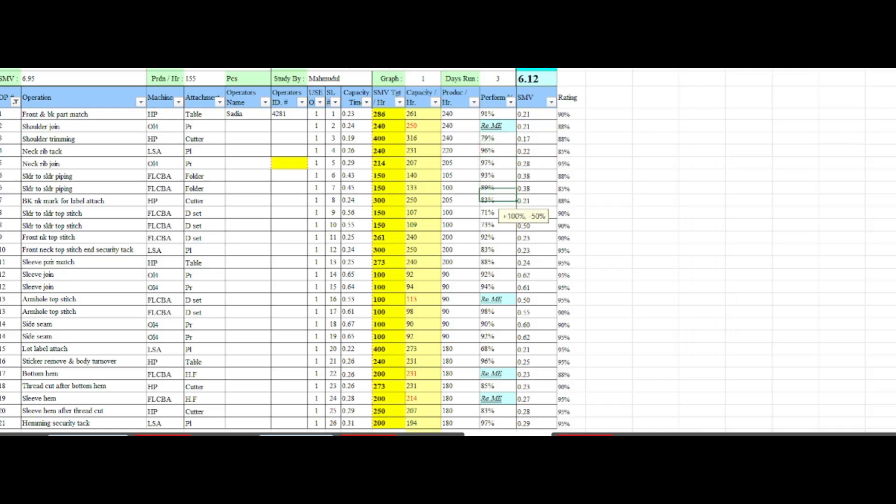
key(Up)
key(Up)
key(Up)
- Clear all the values in the Rating column, from Front & bk part match down to the last operation
key(Right)
key(Right)
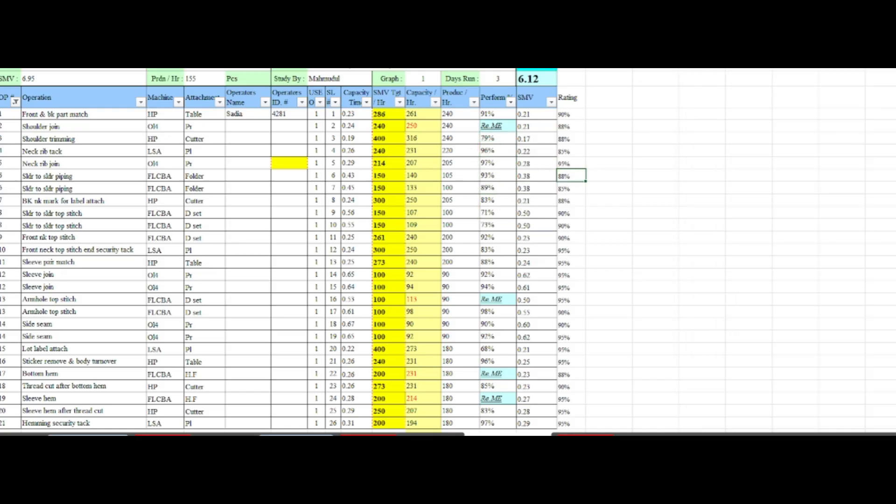
key(Up)
key(Up)
key(Up)
key(Up)
key(Up)
key(Down)
key(Up)
key(ctrl+shift+Down)
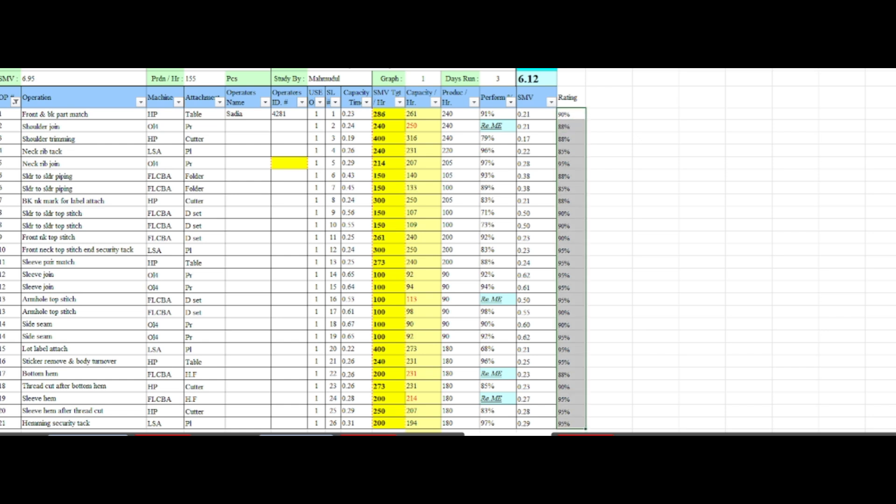
key(Delete)
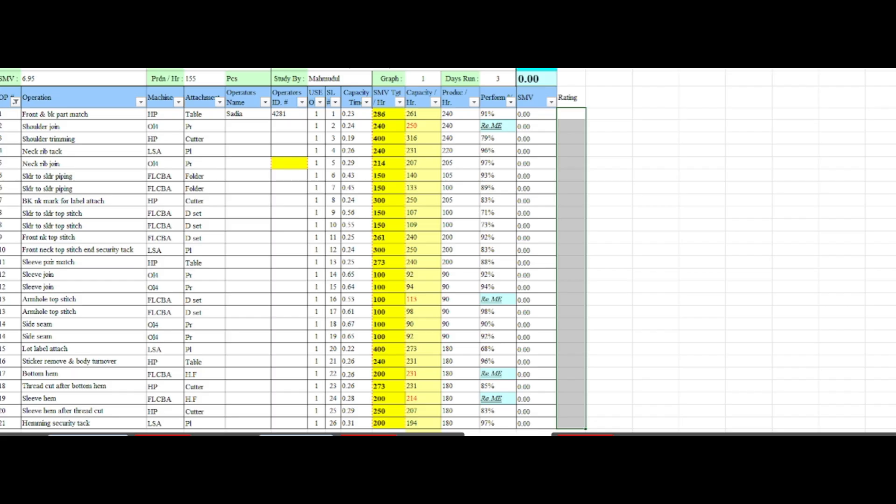
key(Up)
key(Down)
key(Down)
key(Down)
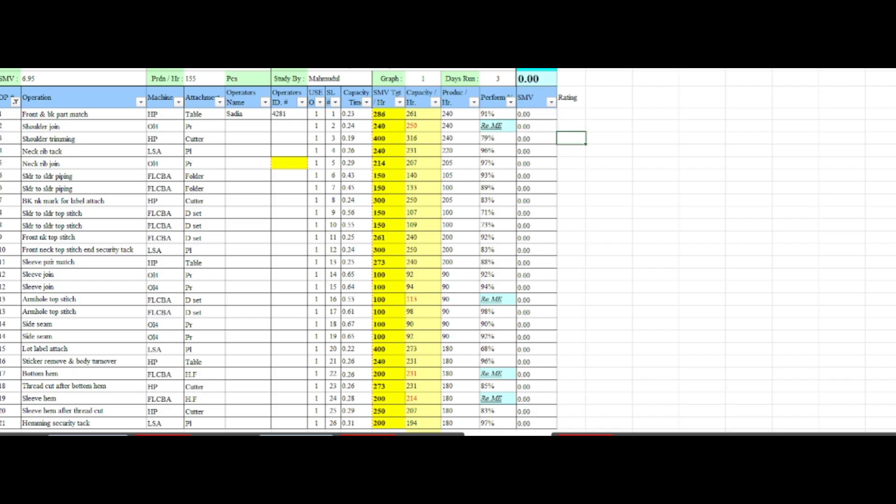
key(Up)
key(Up)
key(Down)
key(Up)
key(Down)
key(Up)
key(Down)
key(Up)
key(Down)
- Enter 90% as the rating for the Front & bk part match operation
key(Up)
text(90%)
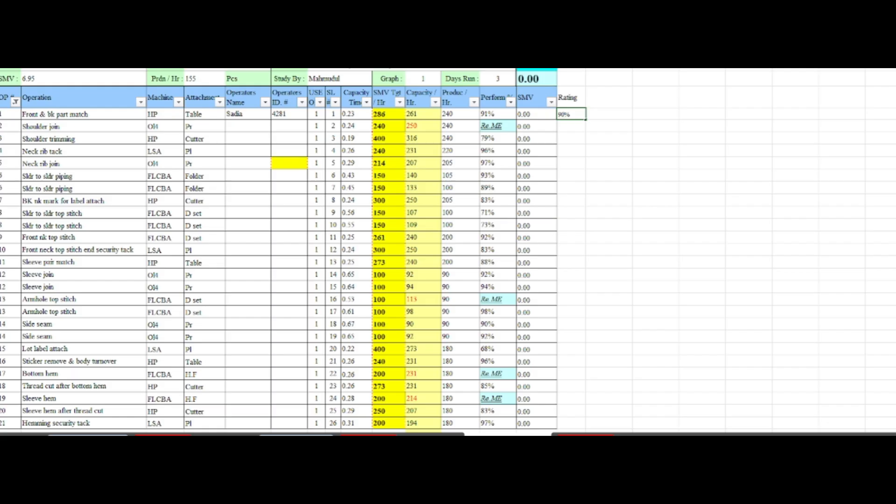
key(ctrl+Return)
- Check the SMV of Front & bk part match in Calculator by multiplying its capacity time of 0.23 by 90%
click(537, 114)
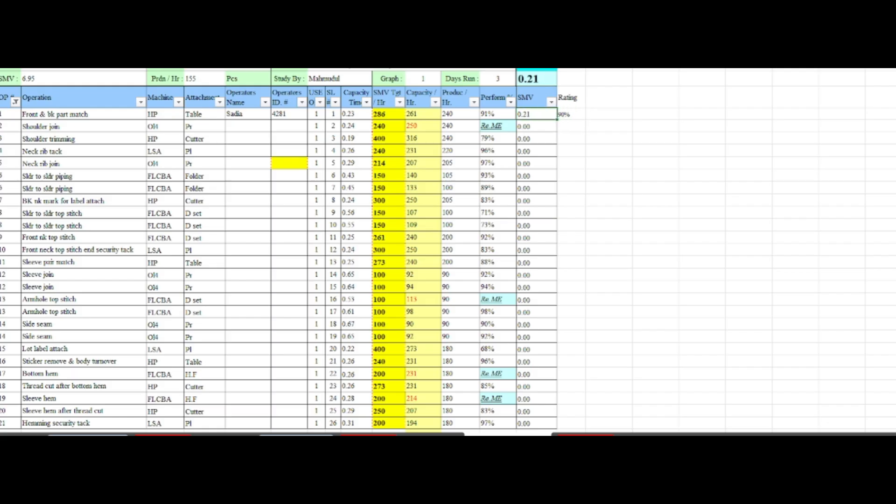
key(alt+Tab)
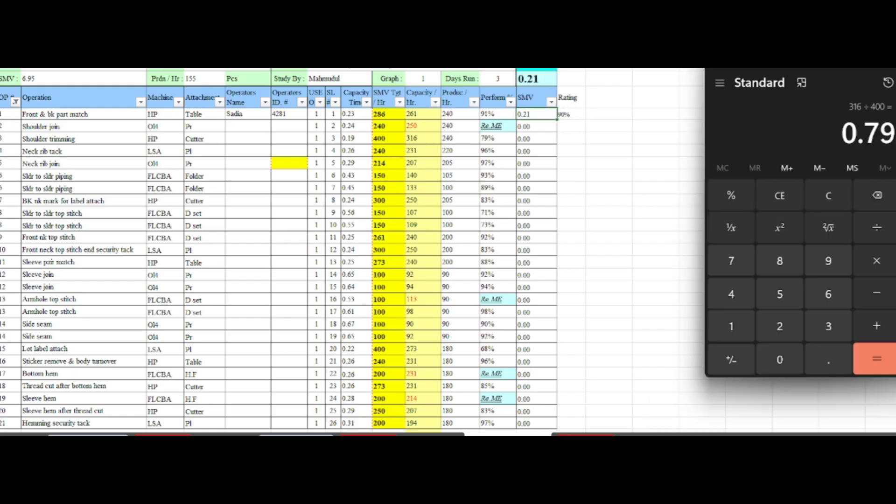
key(Escape)
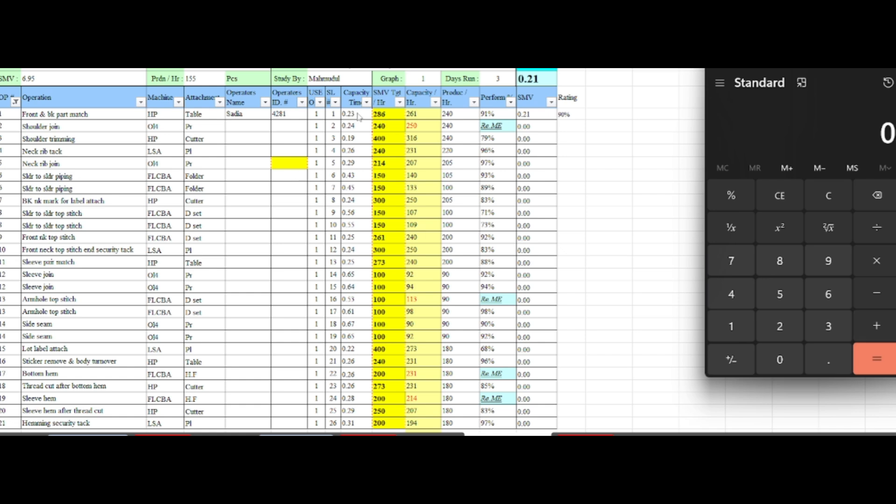
text(.23)
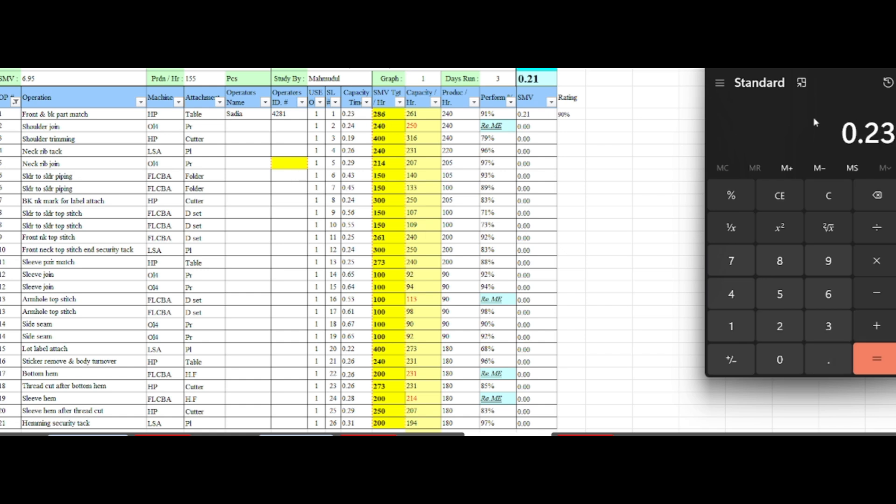
key(asterisk)
text(90)
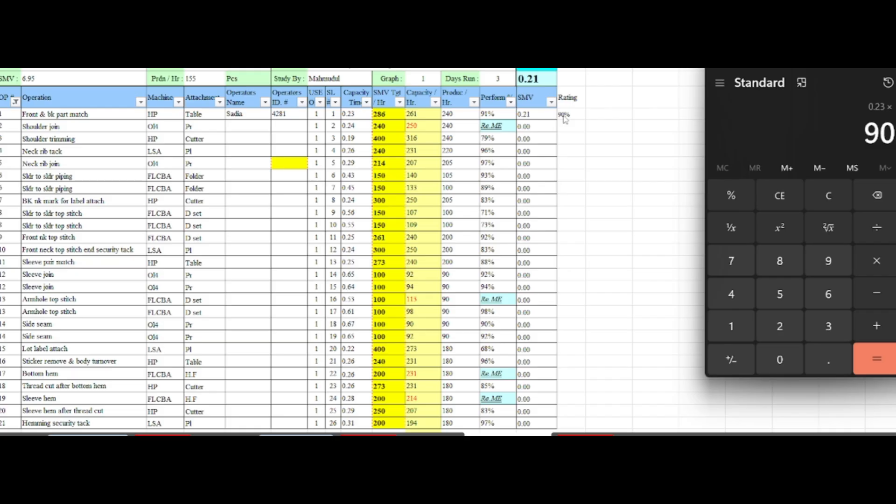
key(shift+5)
key(Return)
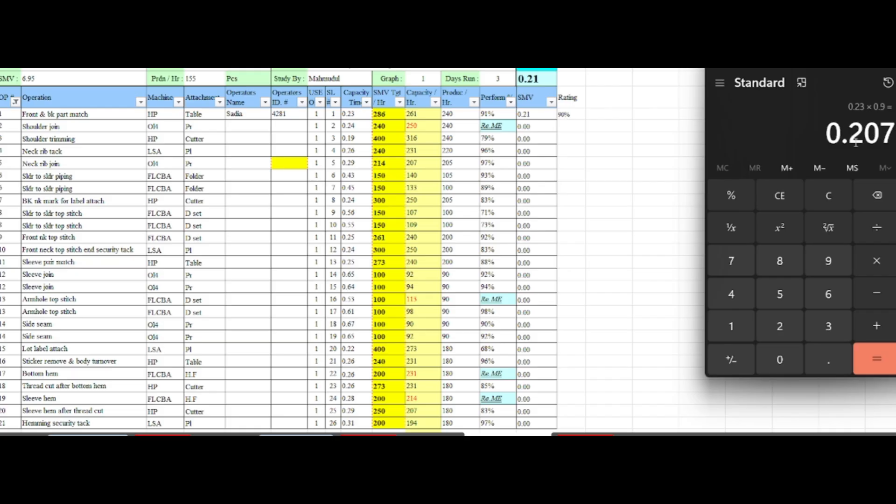
- Enter 85% as the rating for the first Sldr to sldr piping row in the sheet
click(549, 129)
click(569, 129)
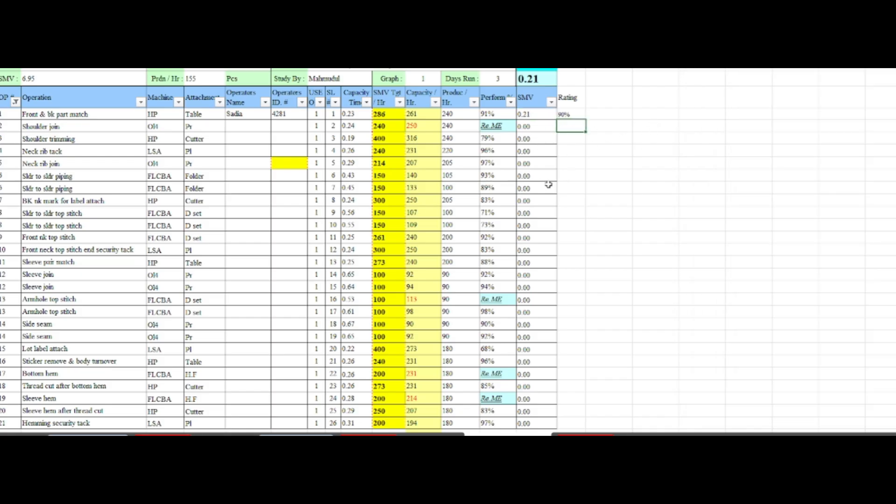
click(566, 176)
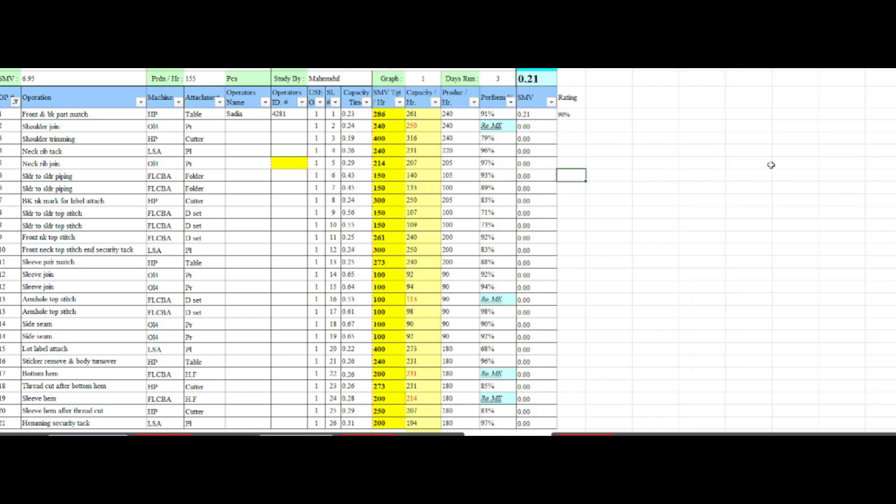
text(85%)
key(Return)
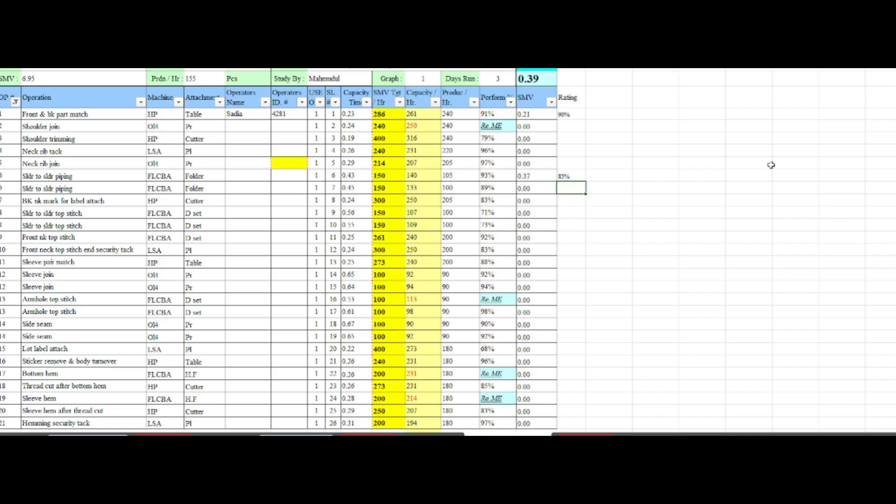
- Check the SMV of the first Sldr to sldr piping row in Calculator by multiplying its capacity time of 0.43 by 85%
click(567, 176)
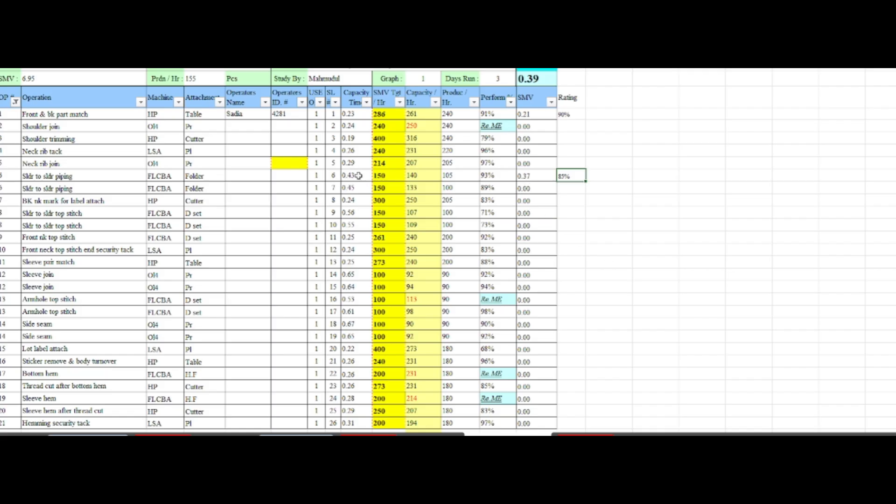
key(alt+Tab)
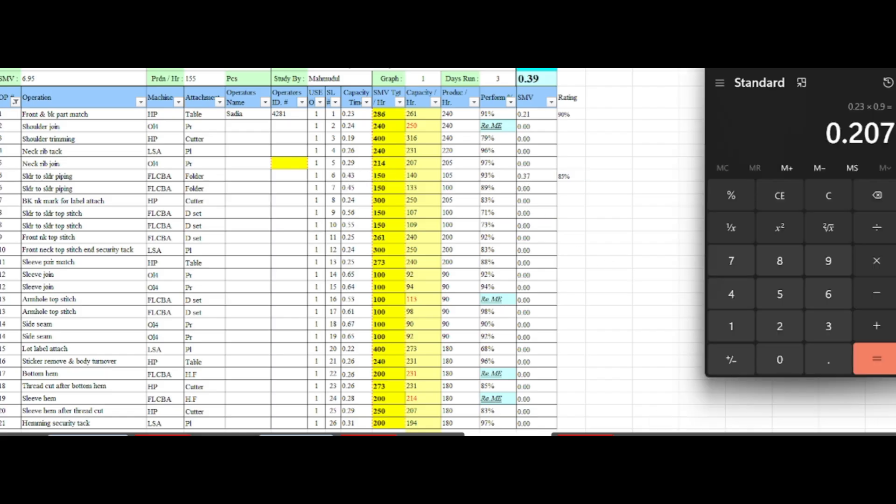
key(Escape)
text(.43*)
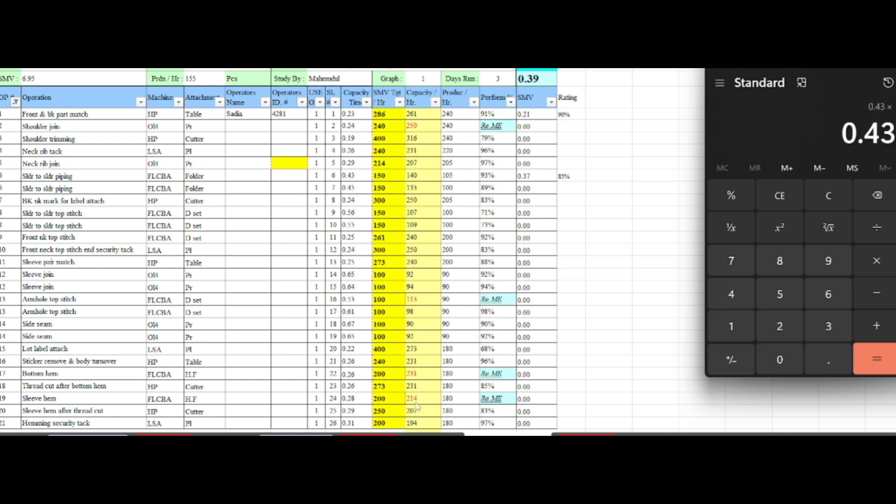
text(85)
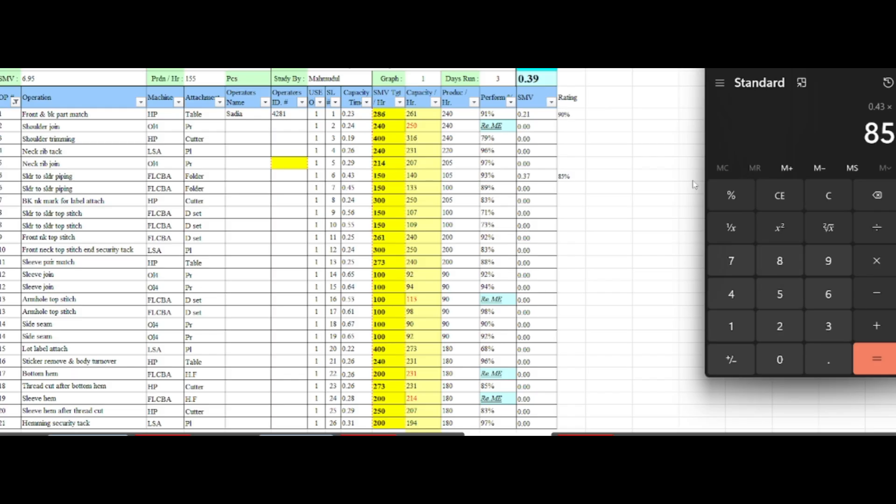
key(shift+5)
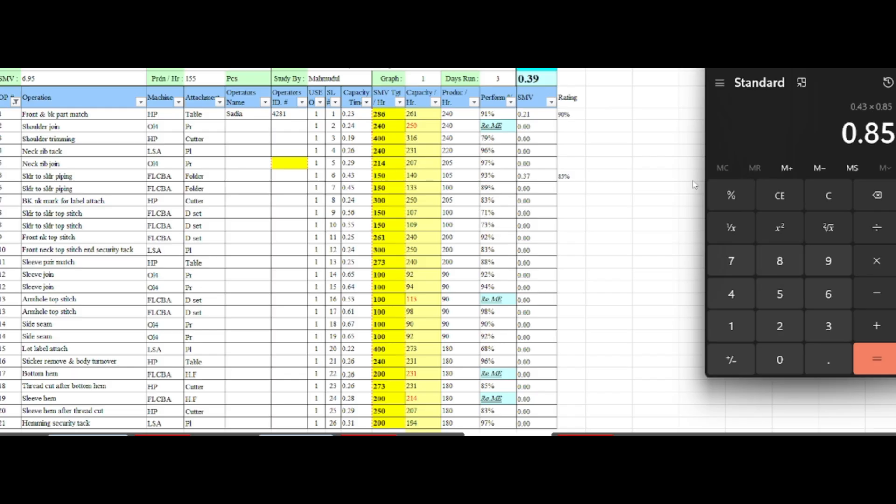
key(Return)
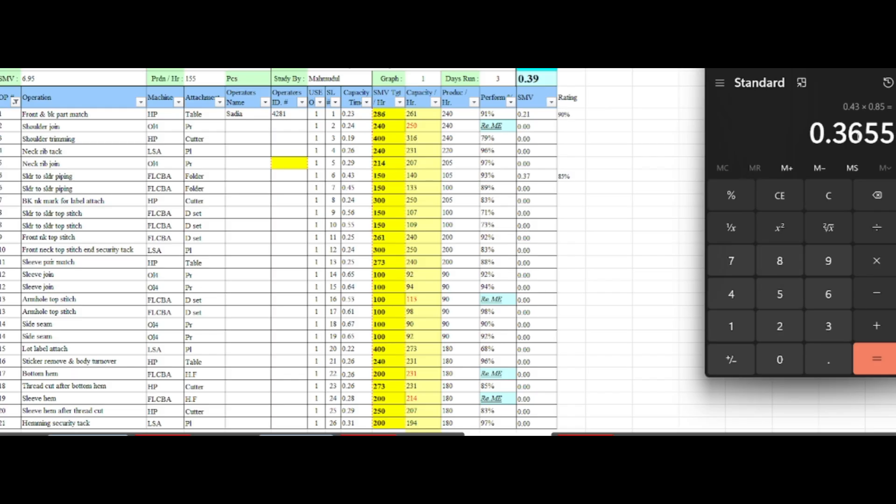
- Clear the ratings of the first Sldr to sldr piping row and the Front & bk part match row
click(535, 176)
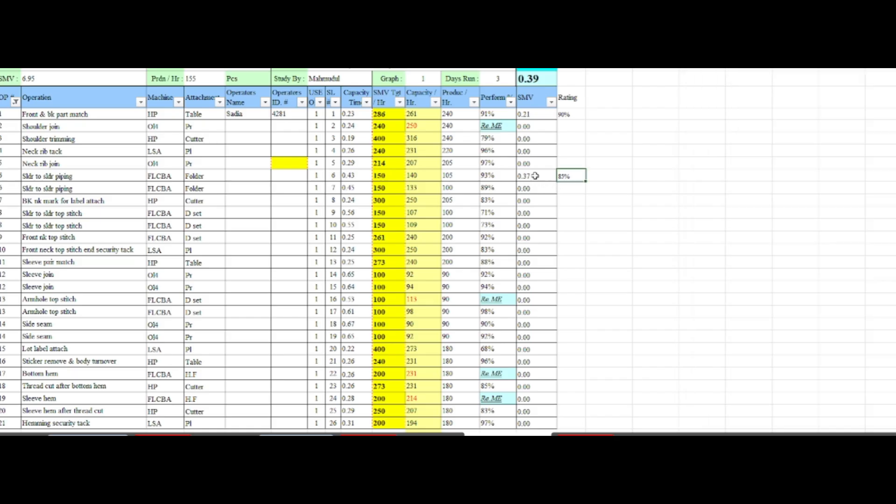
click(535, 176)
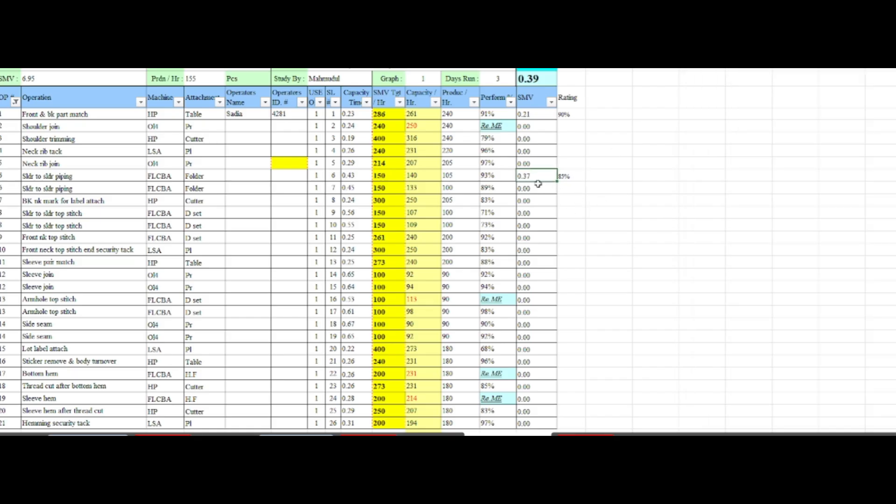
key(Right)
key(Delete)
key(Up)
key(Up)
key(Up)
key(Up)
key(Up)
key(Delete)
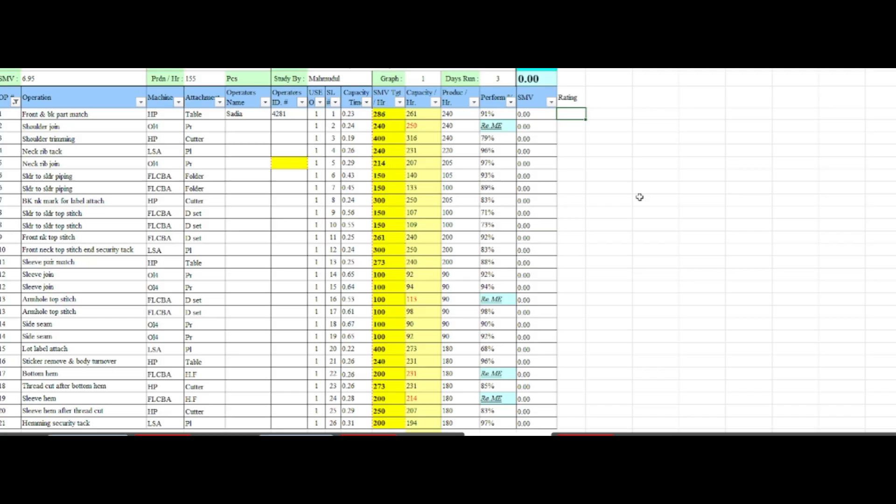
click(647, 323)
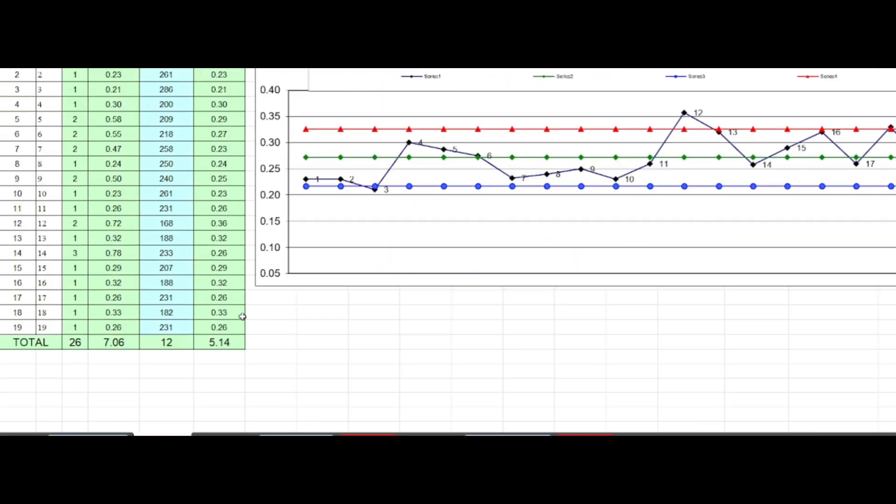
- Examine the C&A line's capacity graph sheet, covering capacity average time, capacity per hour, capacity time, column totals and the plotted control lines
scroll(346, 258, up, 2)
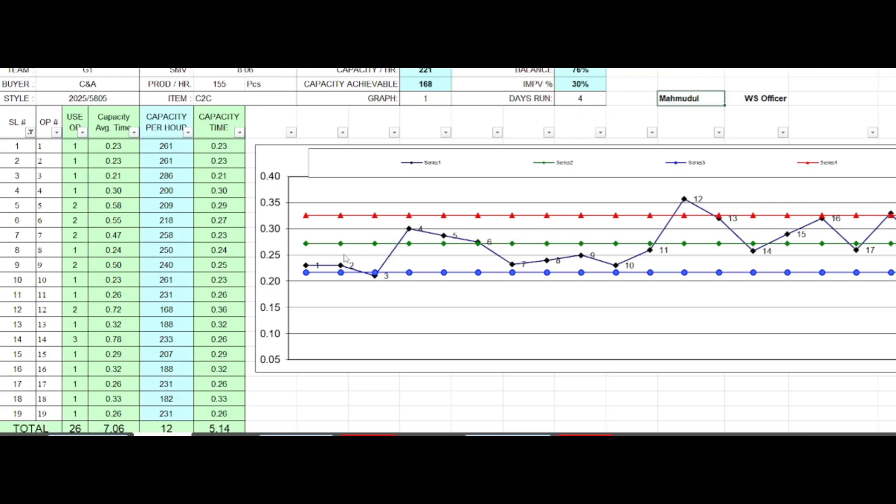
scroll(345, 258, down, 3)
scroll(344, 259, up, 3)
mouse_move(635, 249)
mouse_move(365, 277)
mouse_move(317, 247)
scroll(61, 310, down, 1)
click(113, 222)
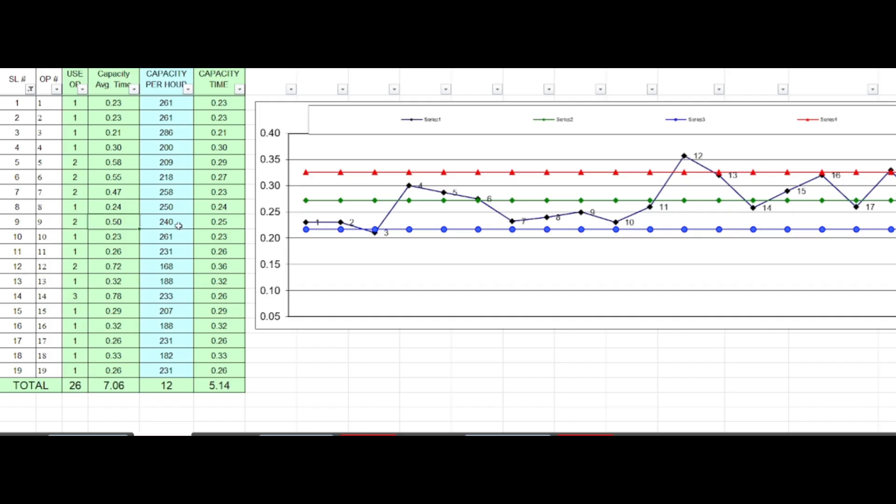
click(100, 270)
key(Right)
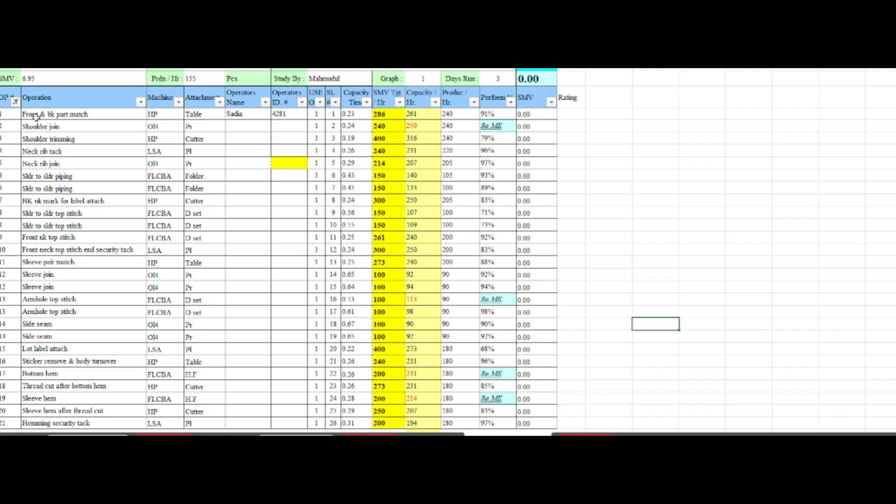
- Clear the style number from the header of the capacity study sheet
drag(37, 122, 176, 391)
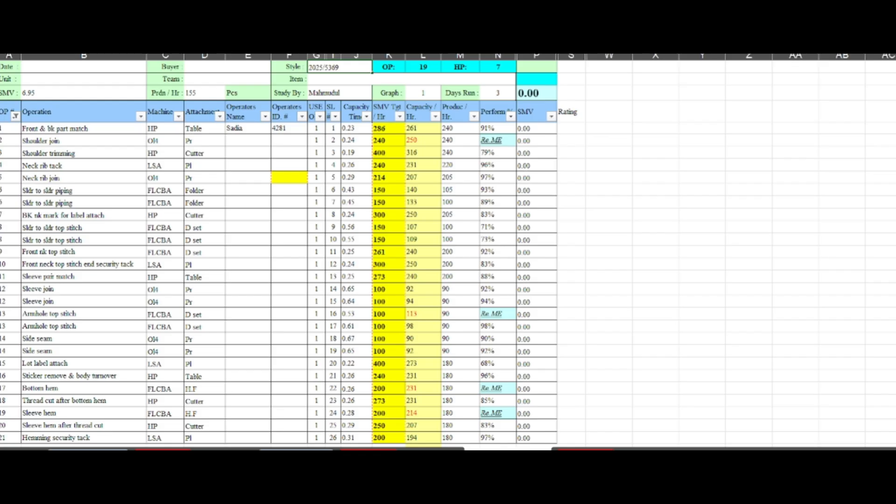
key(Delete)
click(104, 277)
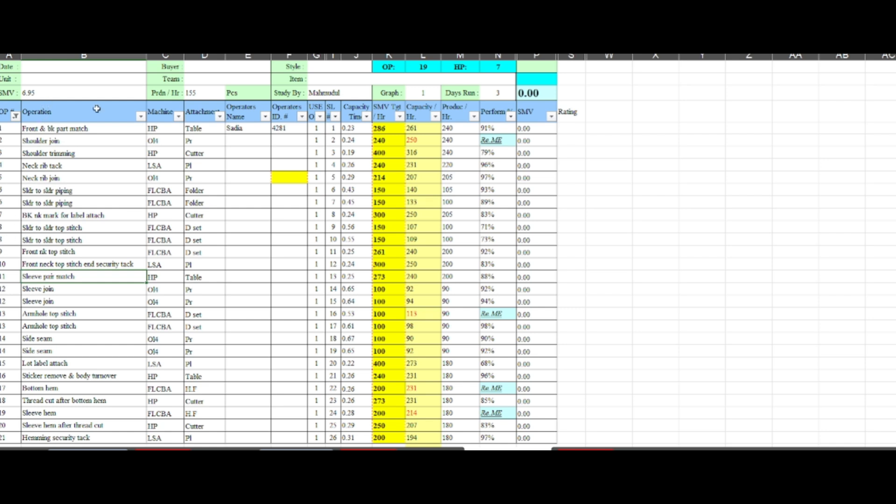
- Review the study sheet's header entries for hourly production, study author, and operator (OP) and helper (HP) counts
click(198, 98)
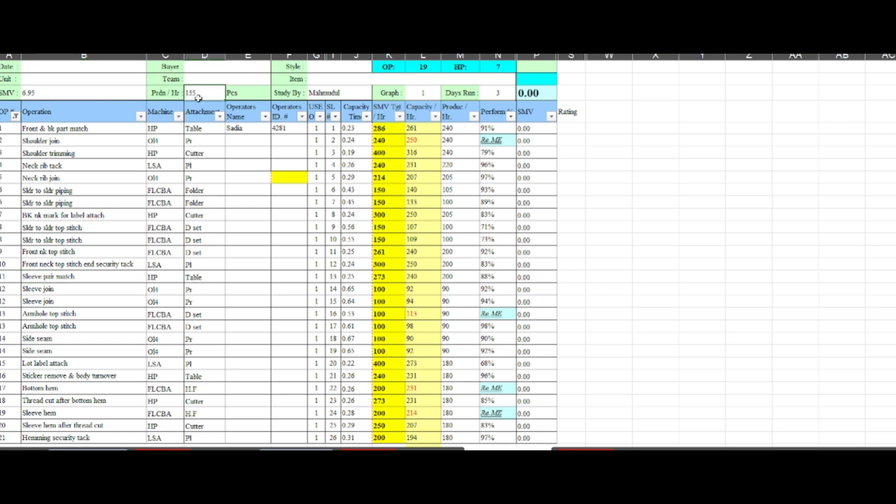
click(332, 94)
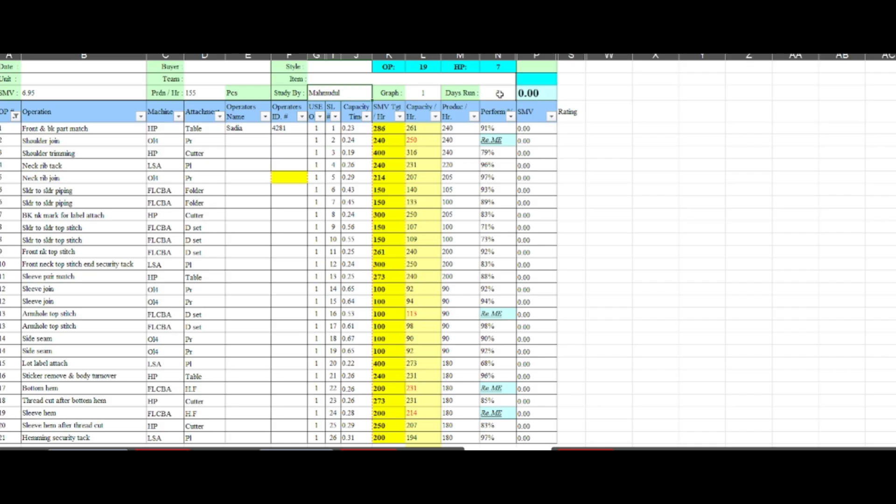
click(434, 67)
key(Tab)
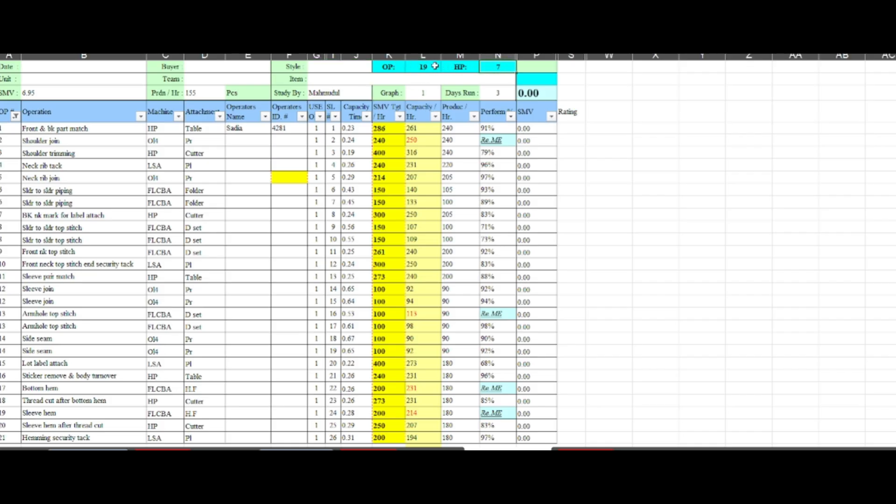
click(434, 66)
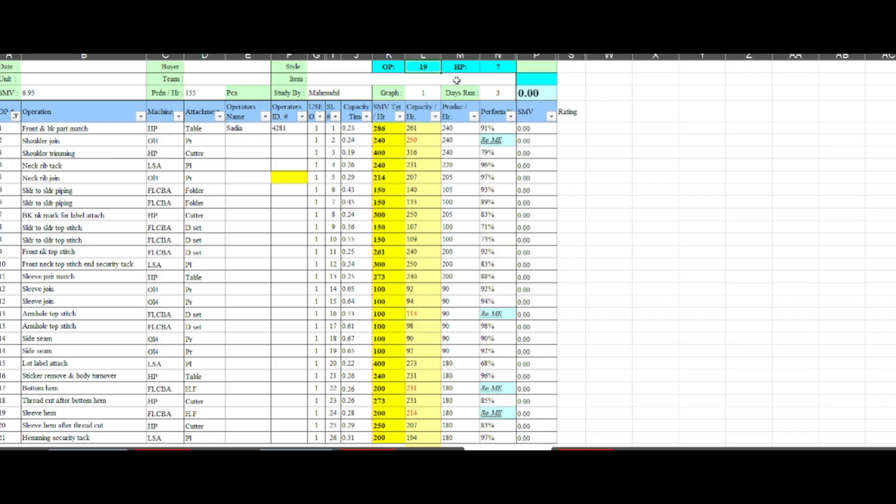
ctrl+click(507, 69)
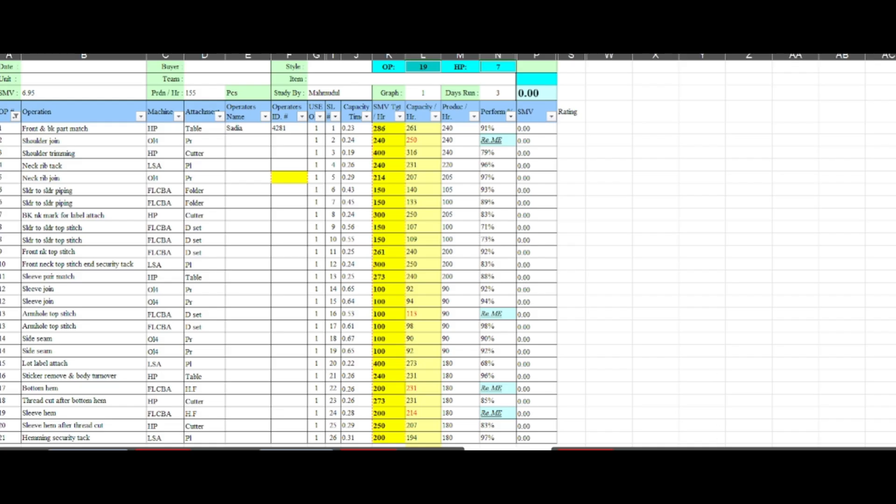
click(178, 311)
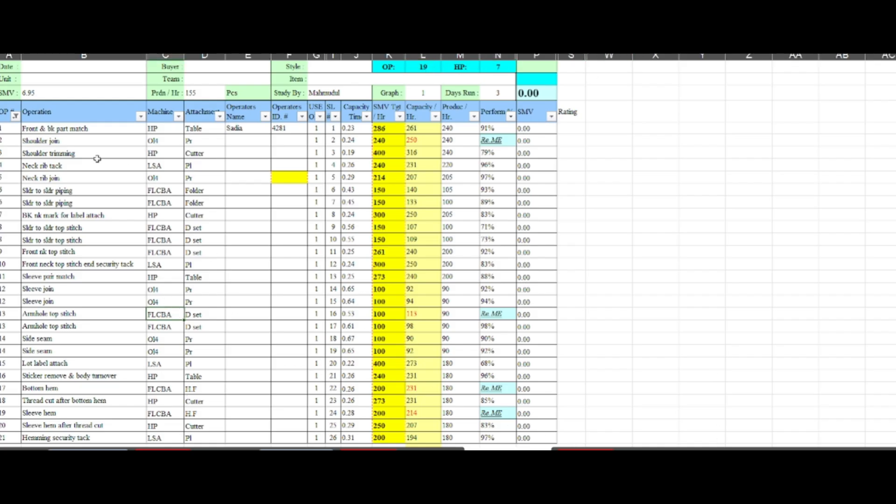
- Show the line target per hour on this study's capacity graph sheet and bring up Calculator beside it
click(551, 447)
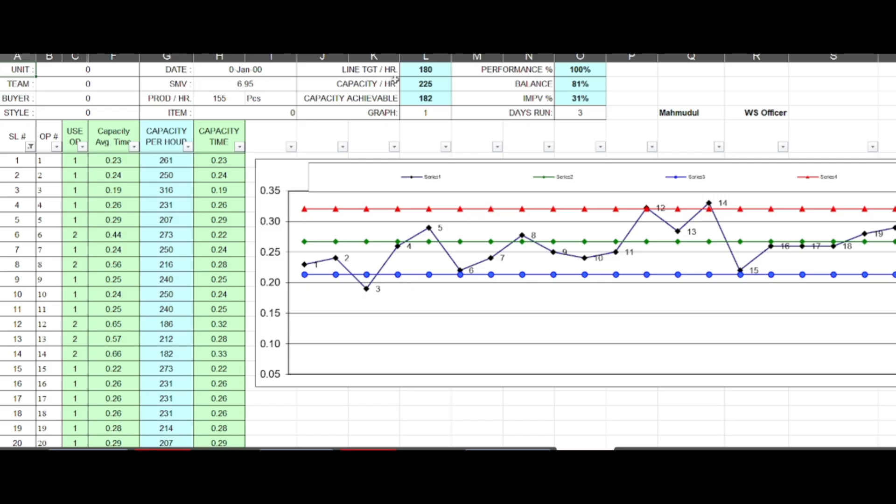
click(422, 73)
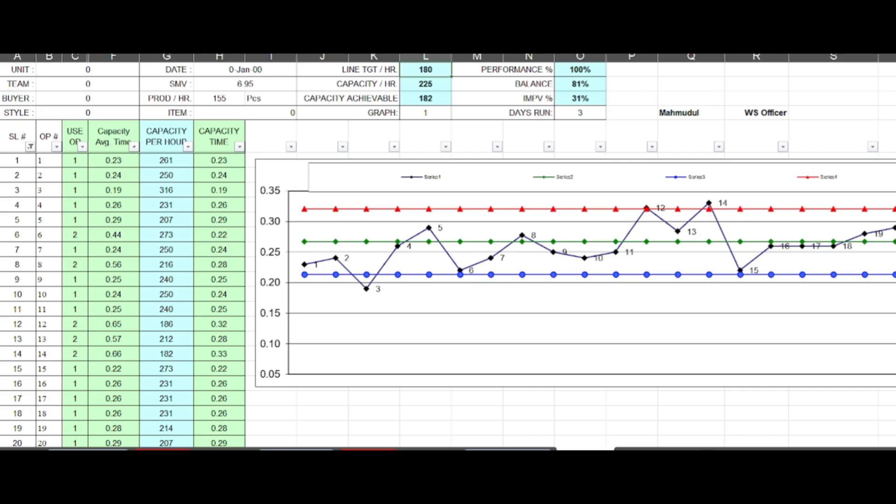
click(679, 449)
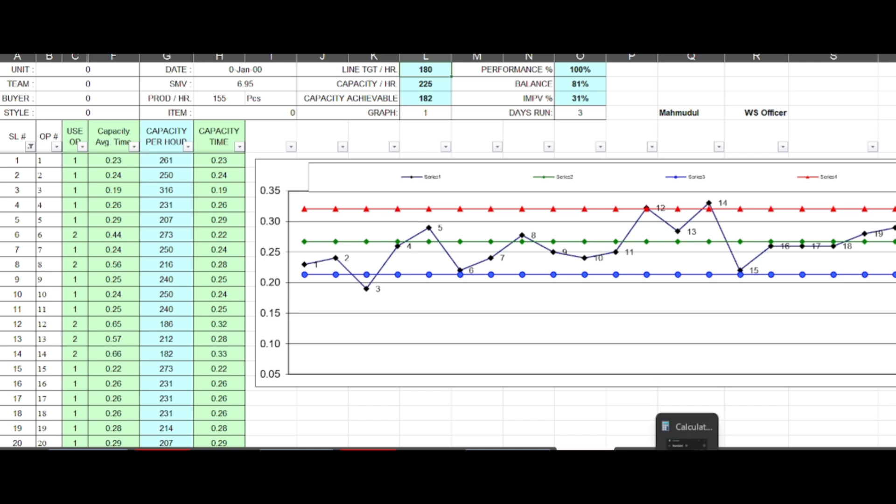
click(894, 218)
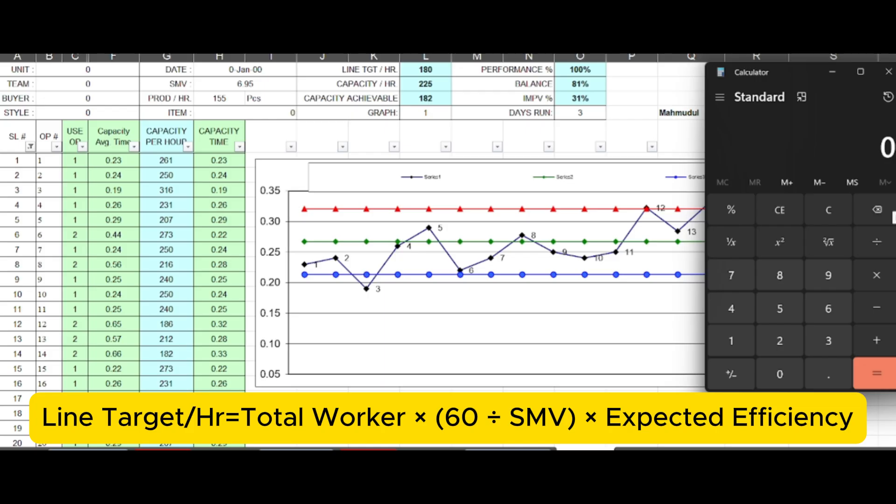
- Look up the total worker count in the TOTAL row of the USE OP column and return to Calculator
scroll(161, 327, down, 2)
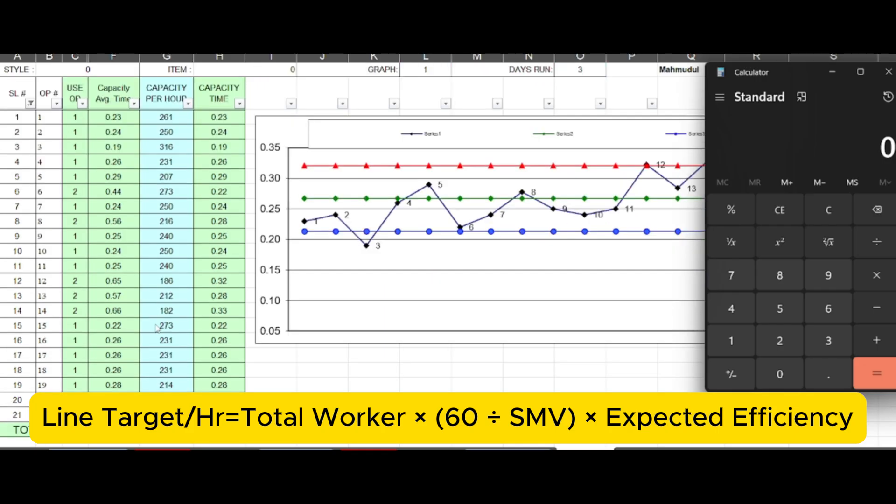
scroll(72, 379, up, 2)
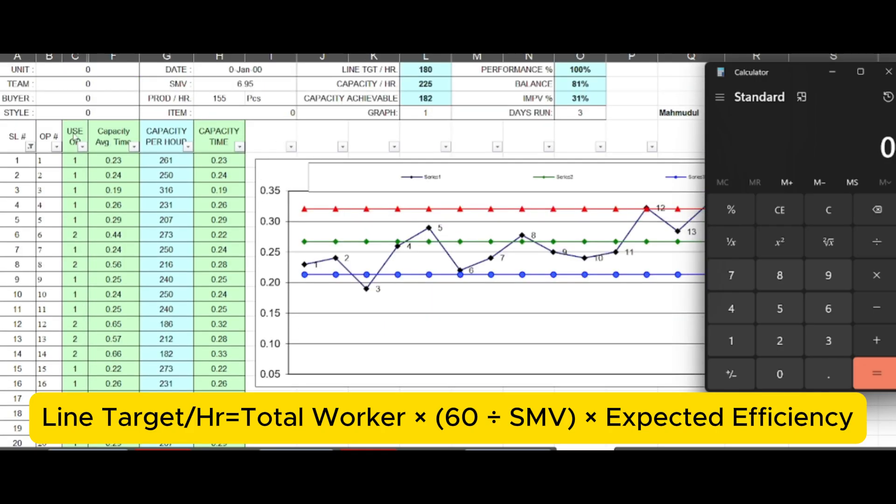
scroll(71, 198, down, 4)
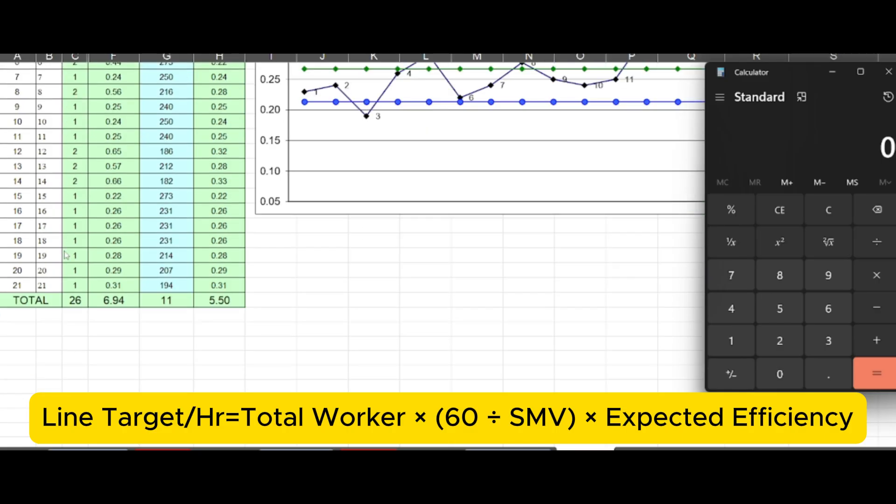
click(73, 301)
scroll(73, 302, up, 4)
key(alt+Tab)
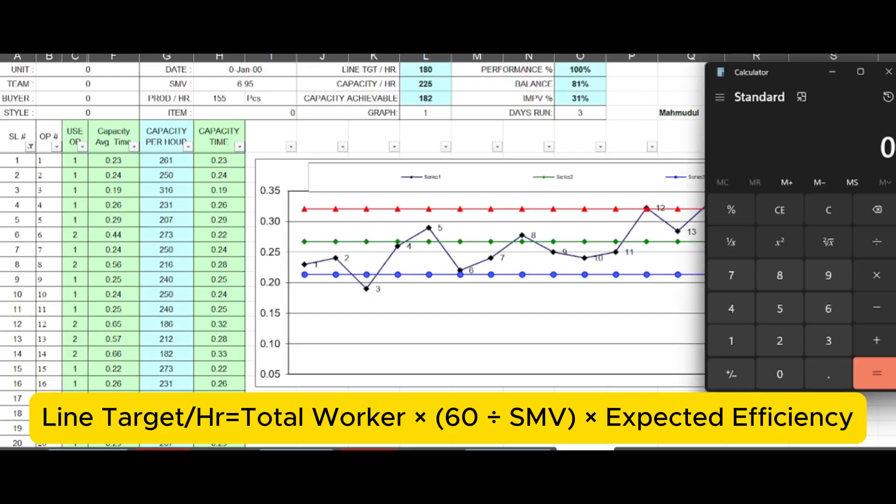
- Calculate the line's hourly output at full efficiency in Calculator as 26 × 60 ÷ 6.95
text(26)
key(asterisk)
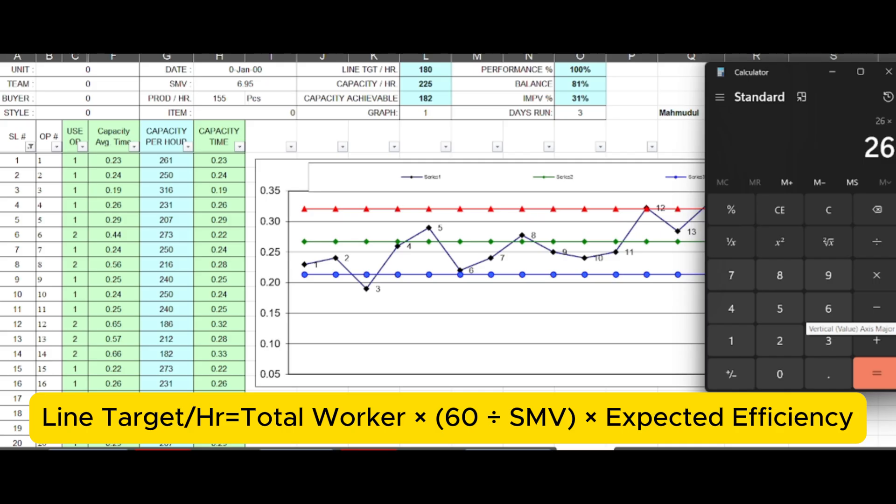
text(60)
key(Return)
key(slash)
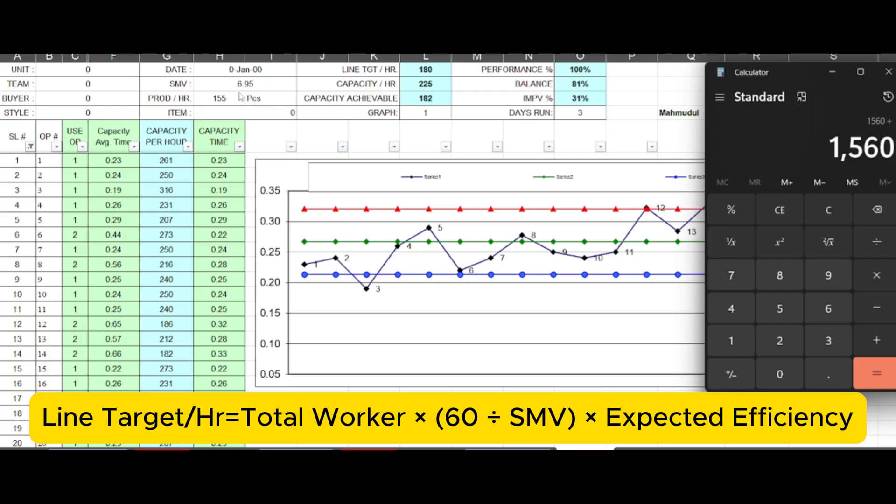
text(6.95)
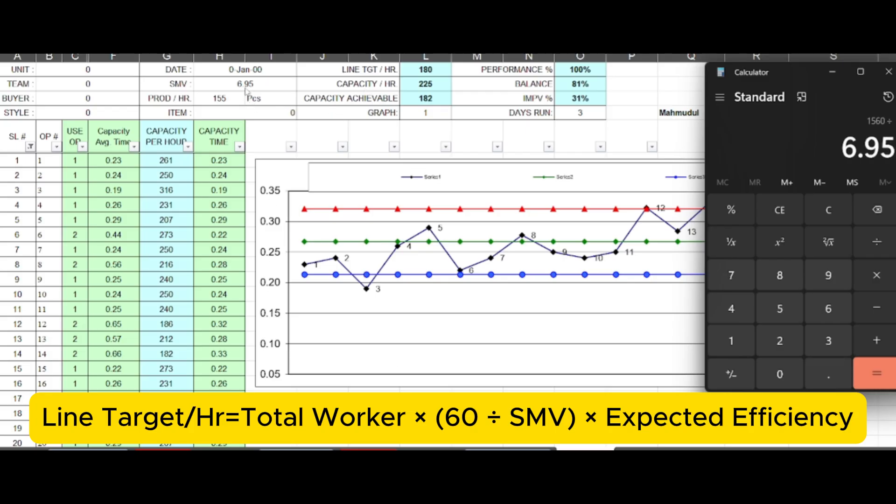
key(Return)
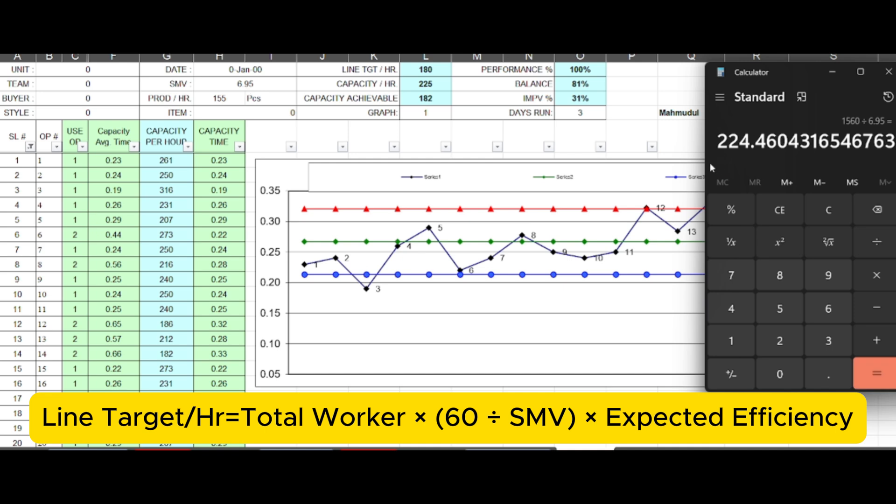
- Multiply the calculated hourly output by the 80% expected efficiency to obtain the line target per hour
key(asterisk)
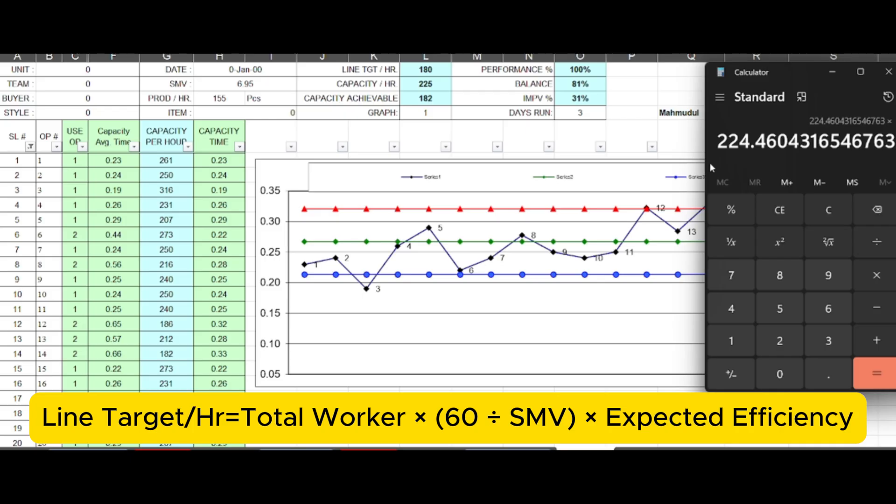
text(80)
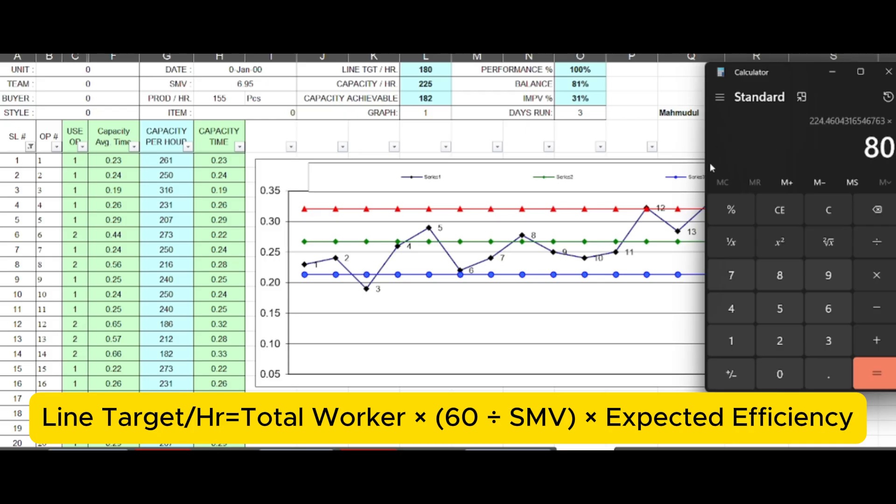
key(percent)
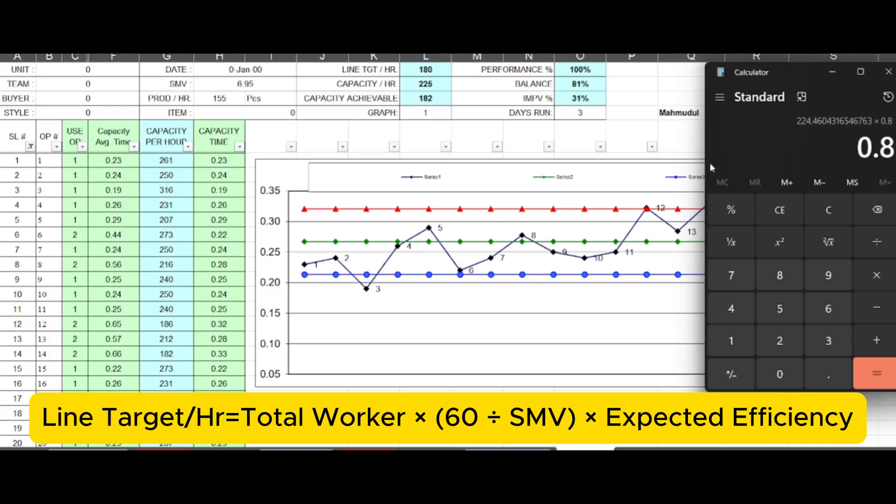
key(Return)
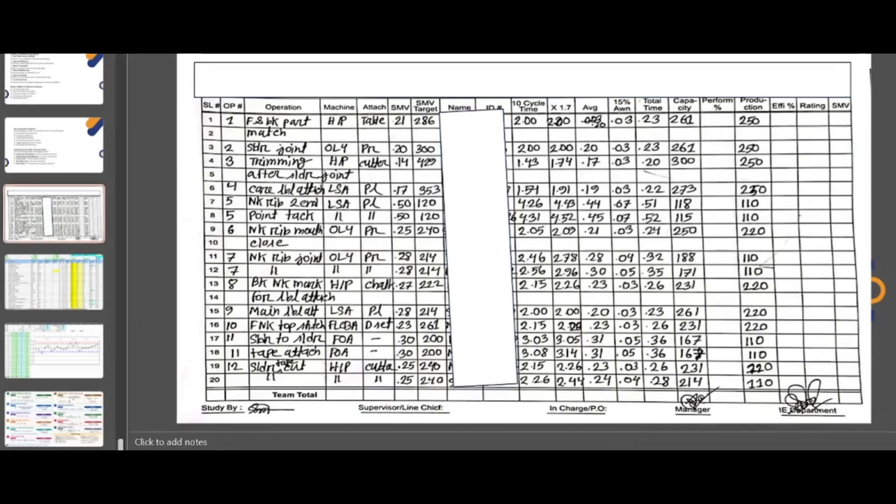
- Switch to the PowerPoint presentation and compare the formula slide's line target per hour section with the capacity graph and study sheet slides
click(80, 409)
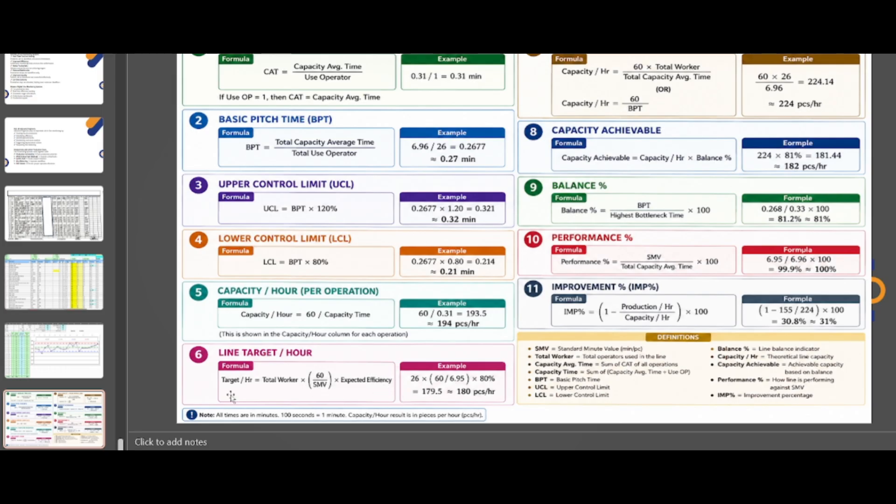
click(86, 343)
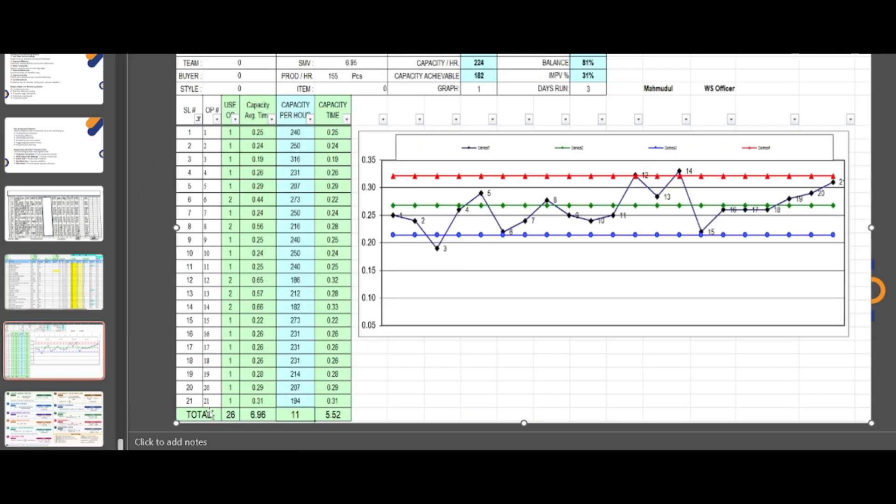
click(76, 294)
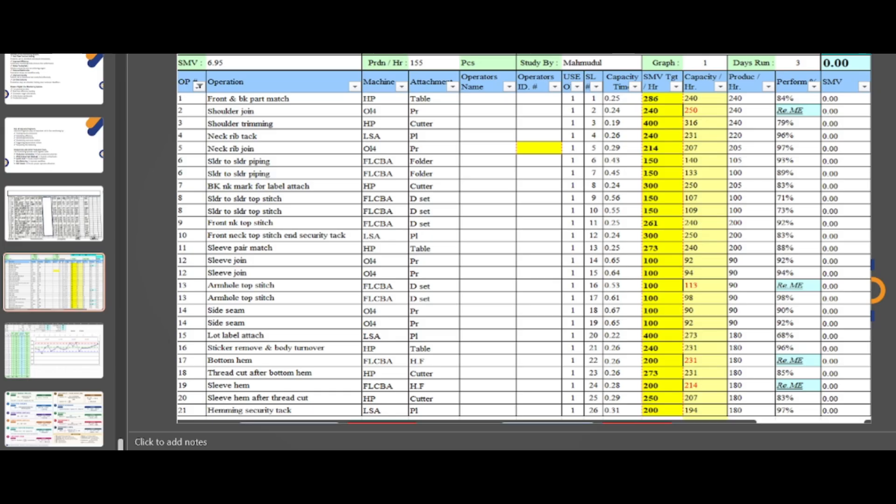
key(Down)
key(Down)
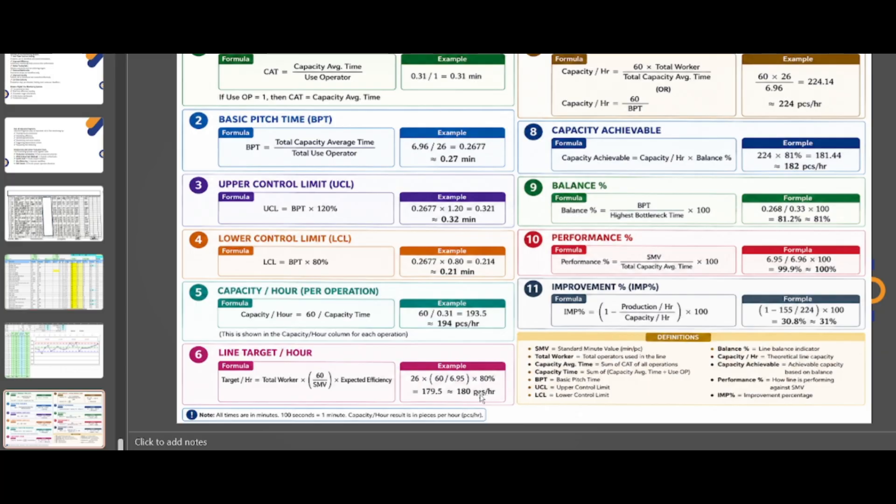
- Compare the Capacity / Hr value on the capacity graph slide with the formulas on the formula slide
click(70, 366)
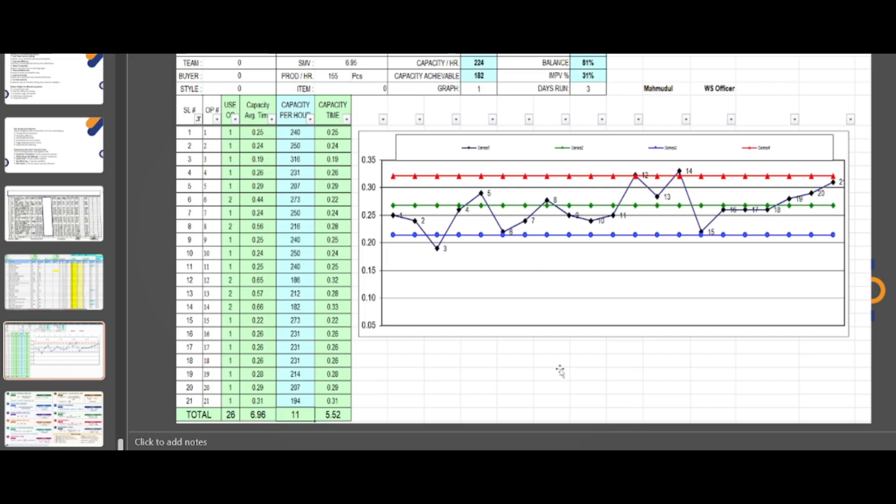
click(488, 70)
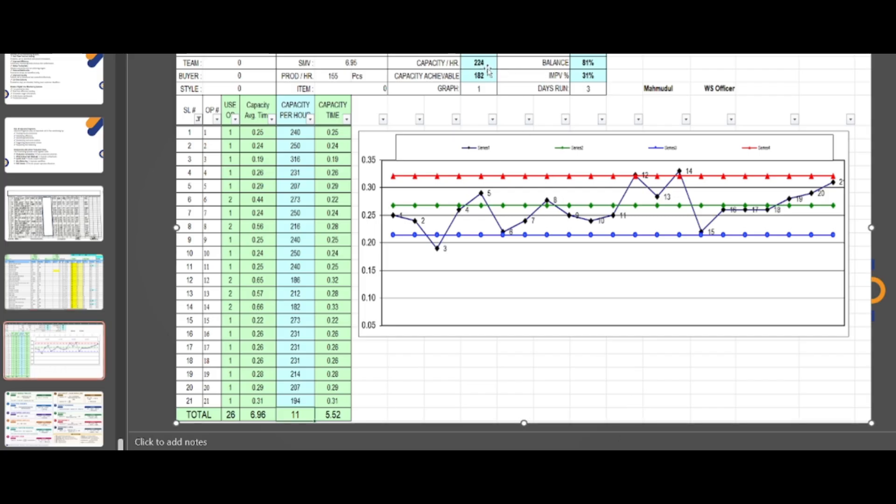
click(55, 419)
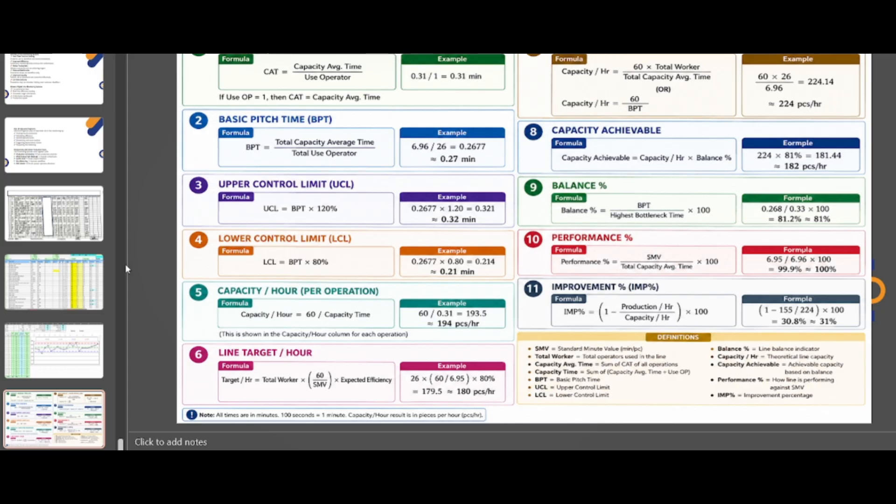
click(58, 337)
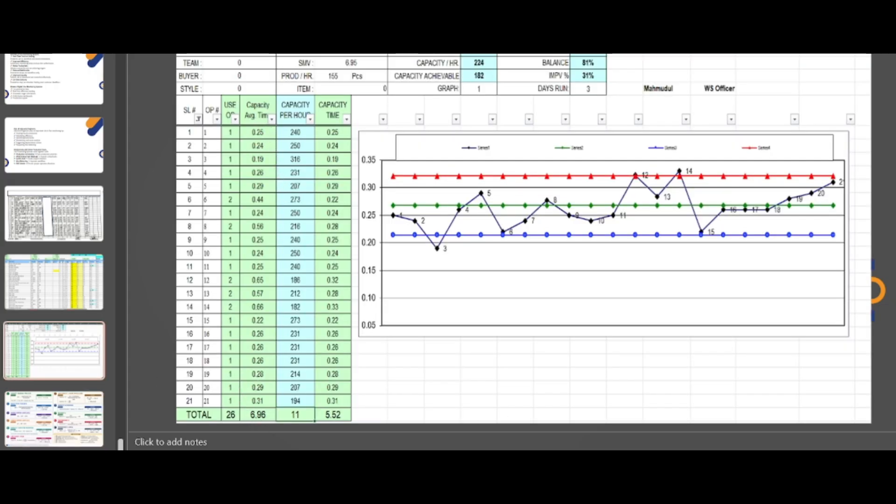
- Switch to the Excel workbook and compare the first two operations' capacity average times on the graph sheet with the study sheet
click(635, 486)
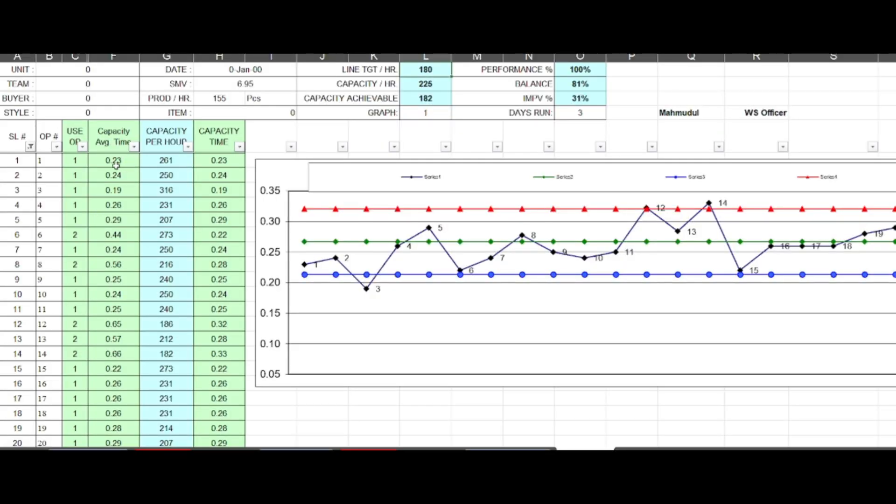
click(508, 449)
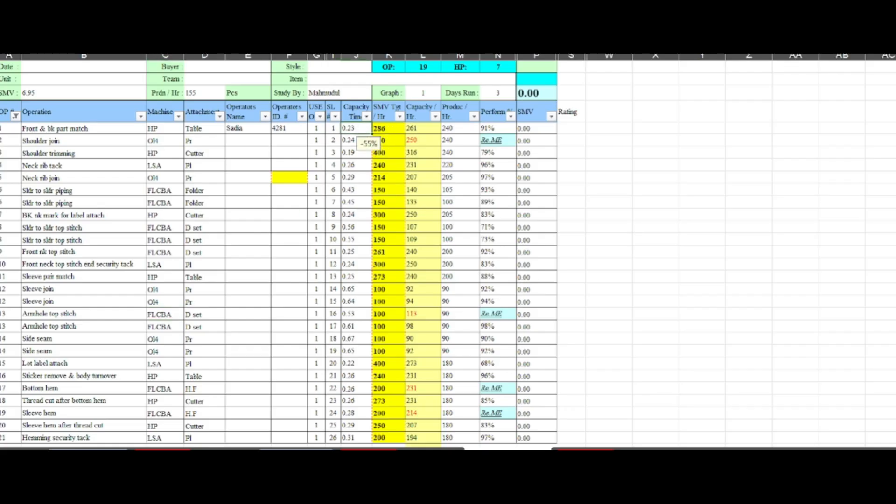
key(ctrl+Page_Down)
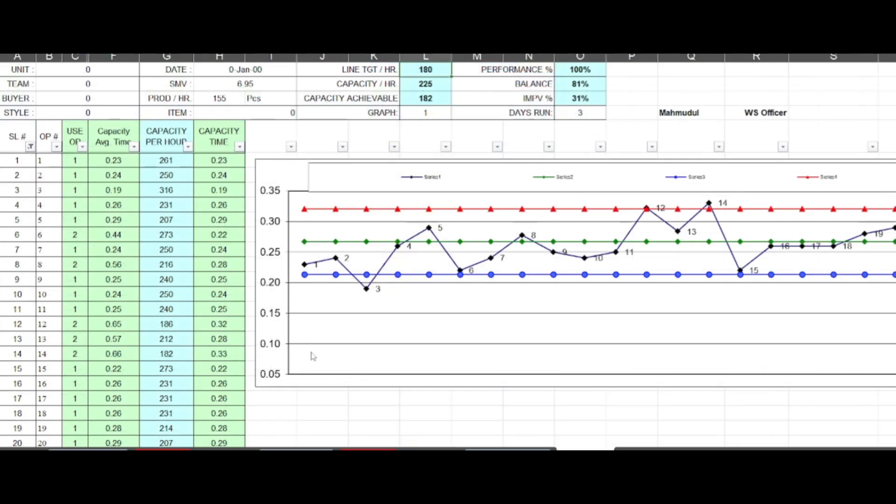
click(114, 174)
key(ctrl+Page_Up)
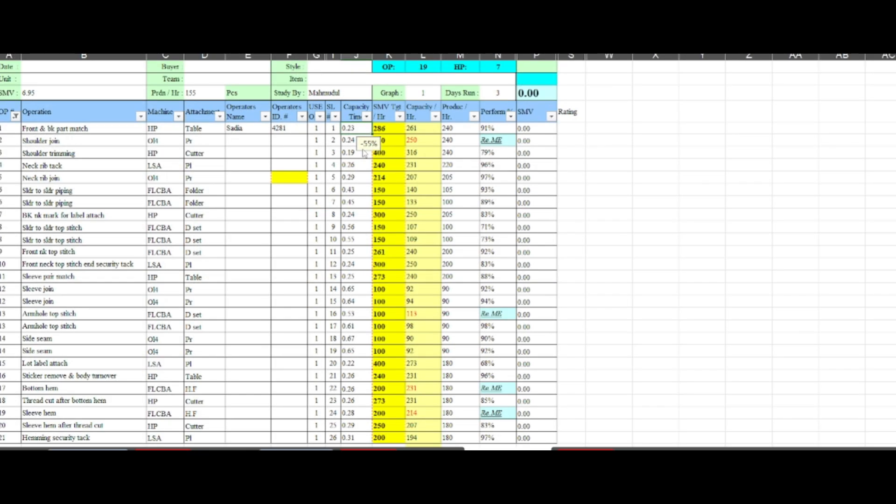
- Step through the study sheet's Capacity Time values from Shoulder join to Front nk top stitch
key(Down)
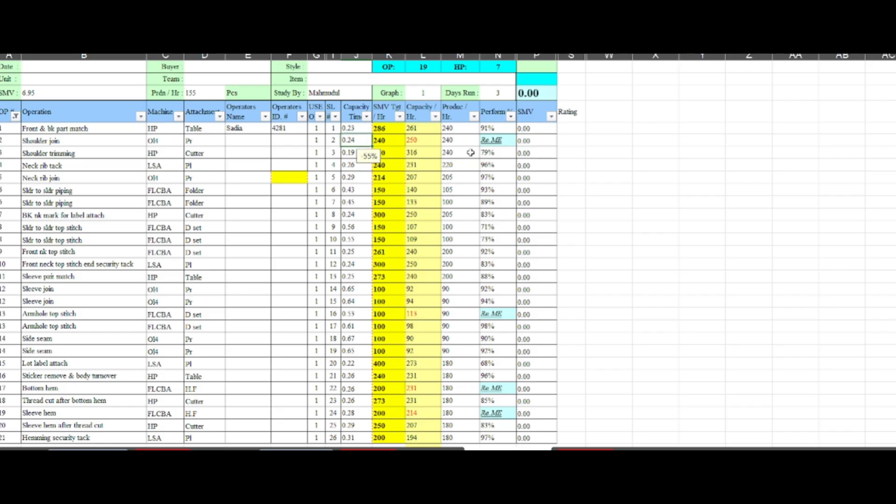
key(Down)
key(Down)
key(Down)
key(Down)
key(Down)
key(Down)
key(Down)
key(Down)
key(Down)
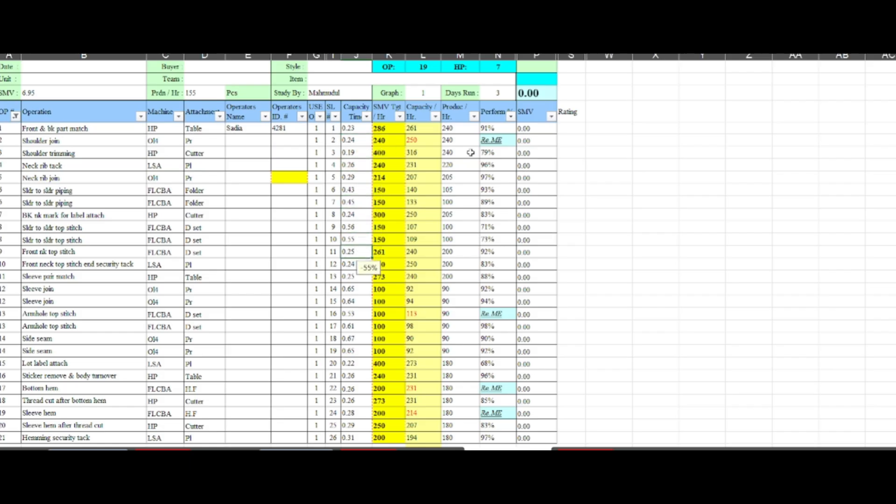
- Locate the two Sldr to sldr top stitch rows and select both of their Capacity Time values
click(79, 227)
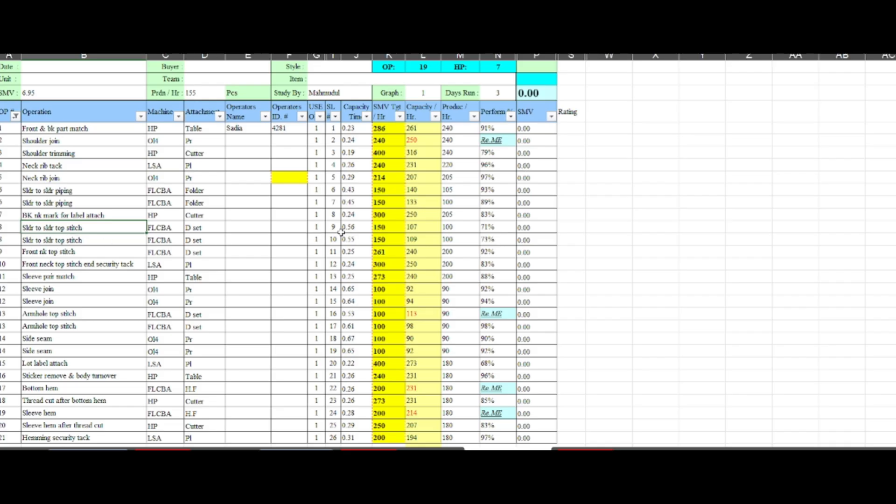
click(356, 228)
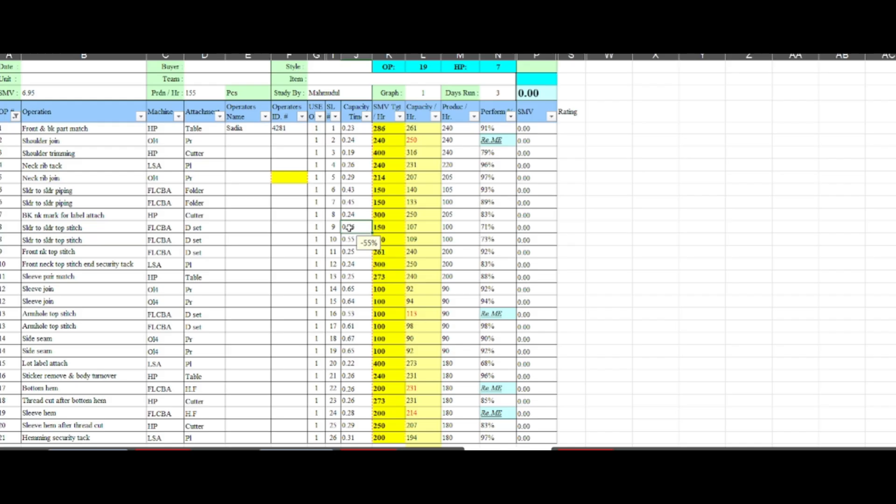
click(346, 242)
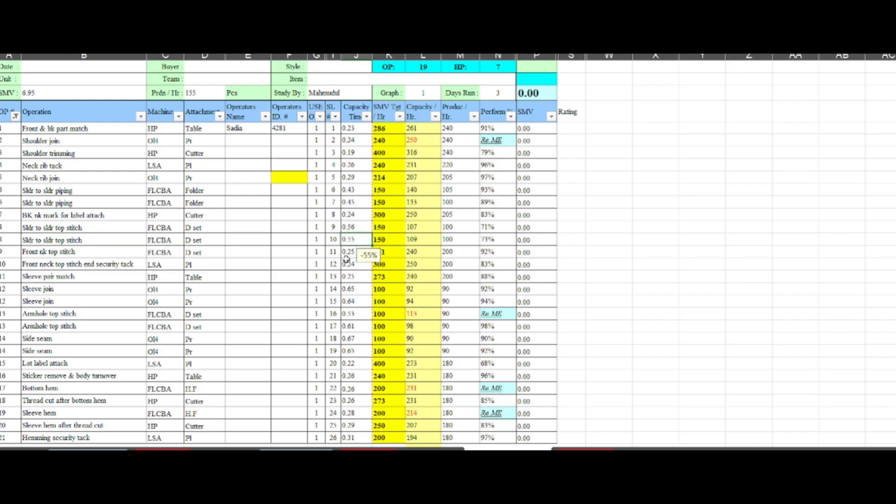
drag(352, 228, 351, 236)
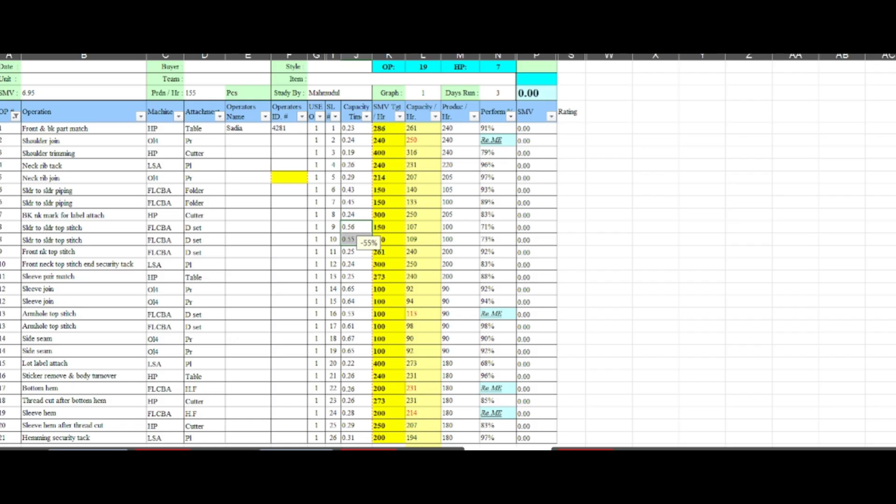
- Clear Calculator and add the two Sldr to sldr top stitch capacity times, 0.56 + 0.55
key(alt+Tab)
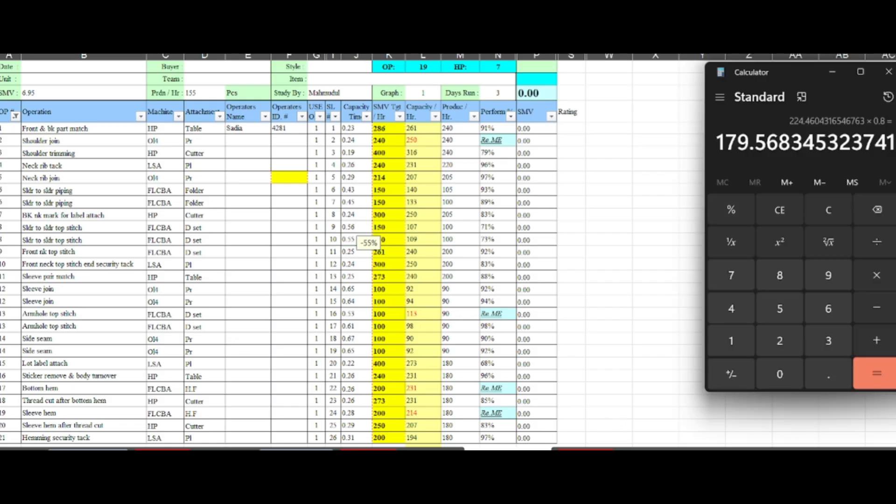
key(Escape)
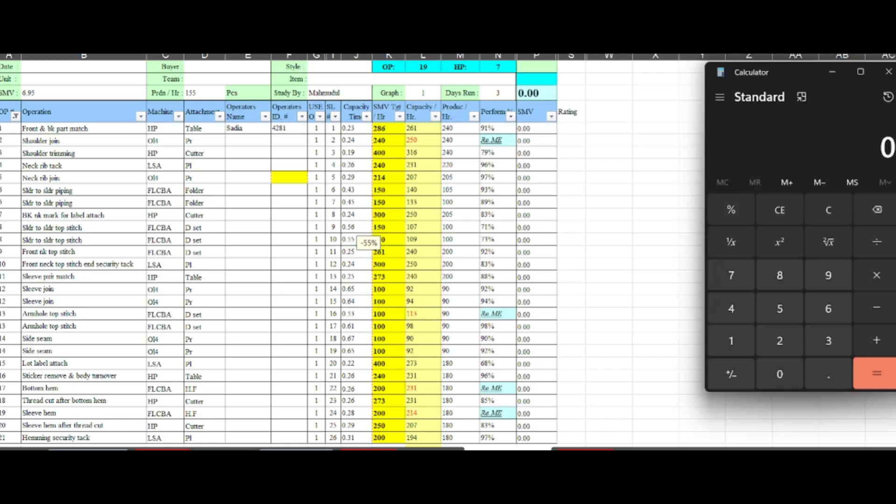
text(.56)
click(344, 228)
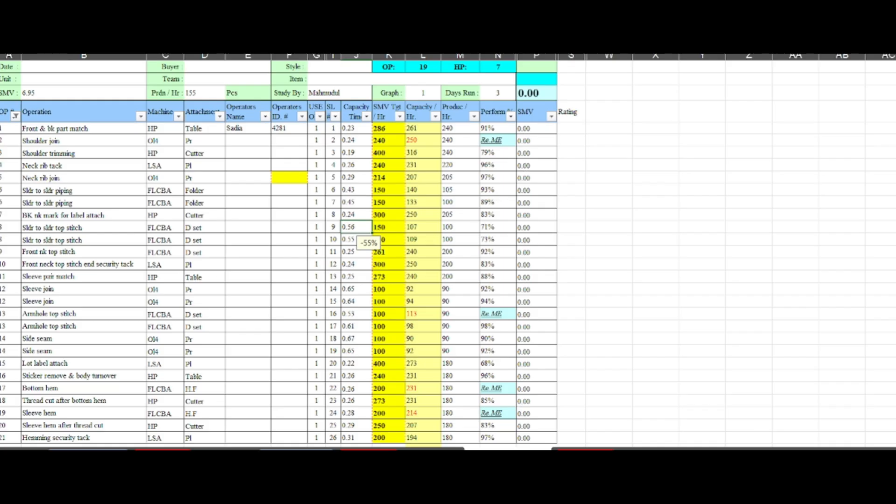
key(alt+Tab)
key(plus)
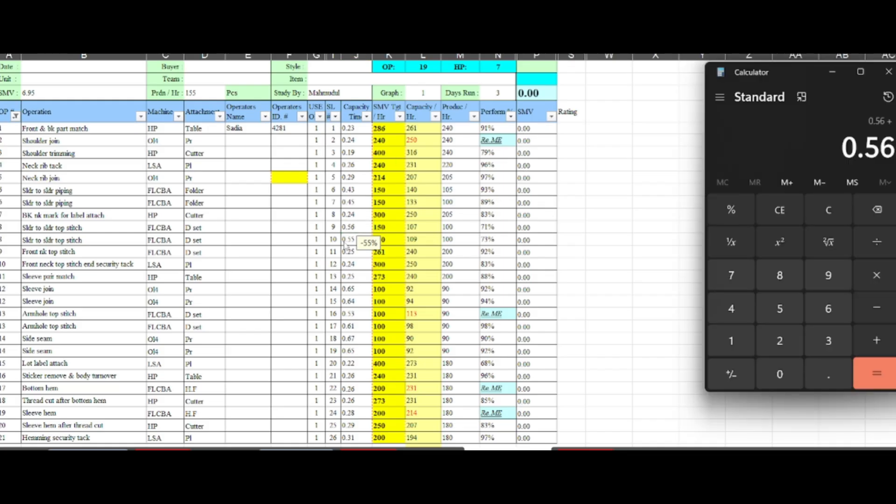
click(347, 240)
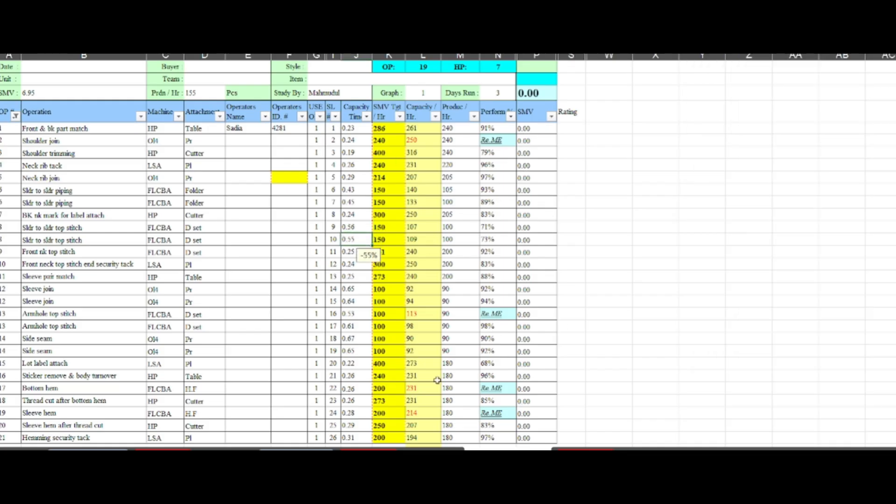
key(alt+Tab)
text(0.55)
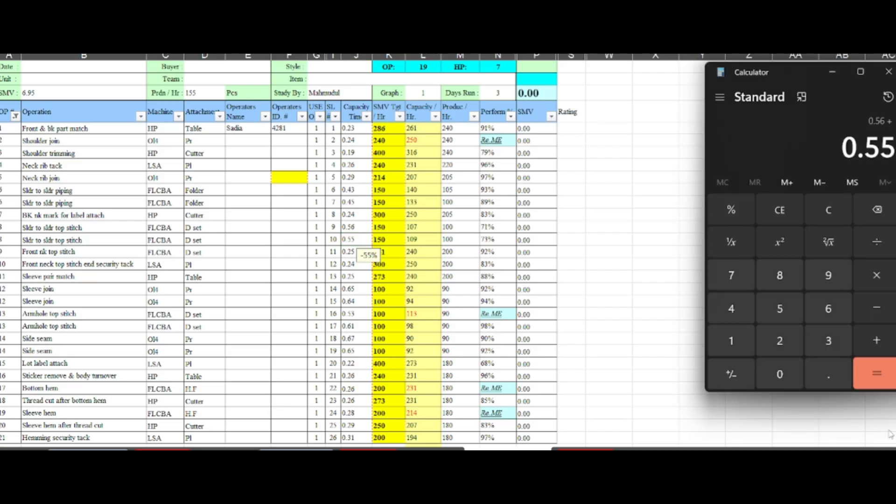
key(Return)
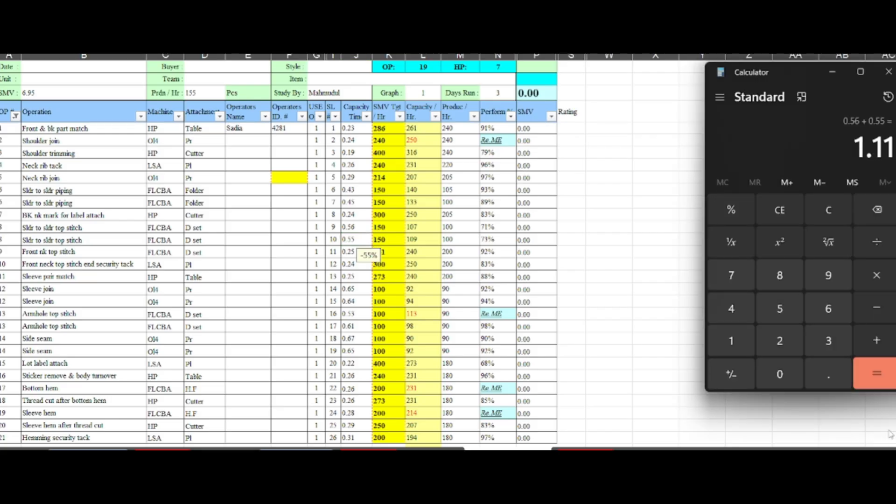
- Divide the sum of the two capacity times by 2 to get the operation's average time
key(slash)
text(2)
key(Return)
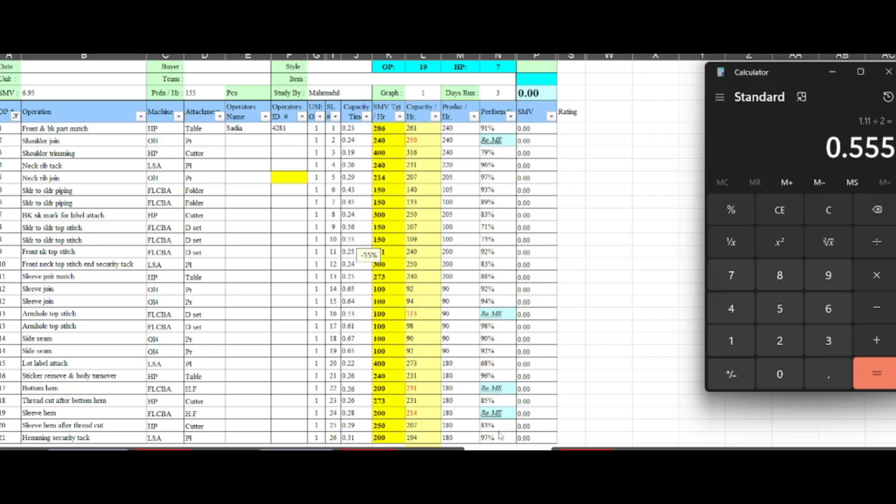
- Compare operation 8's Capacity Avg. Time on the graph sheet with the two Sldr to sldr top stitch rows on the study sheet
key(alt+Tab)
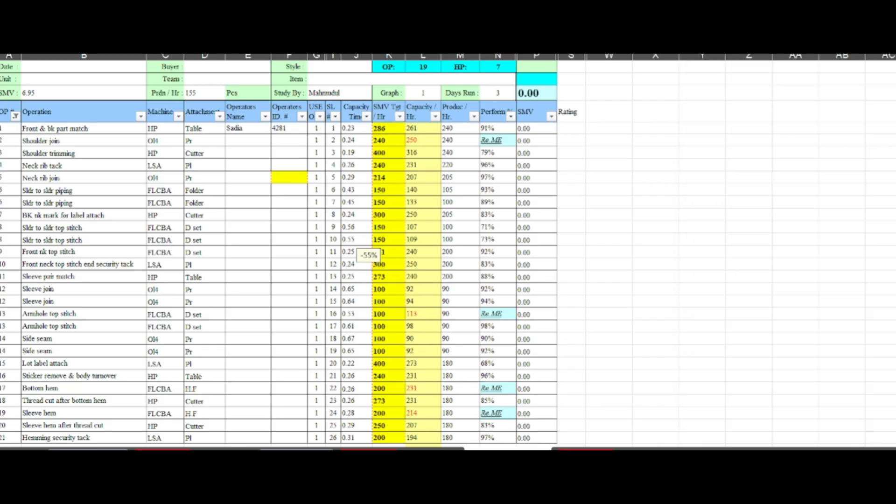
click(586, 450)
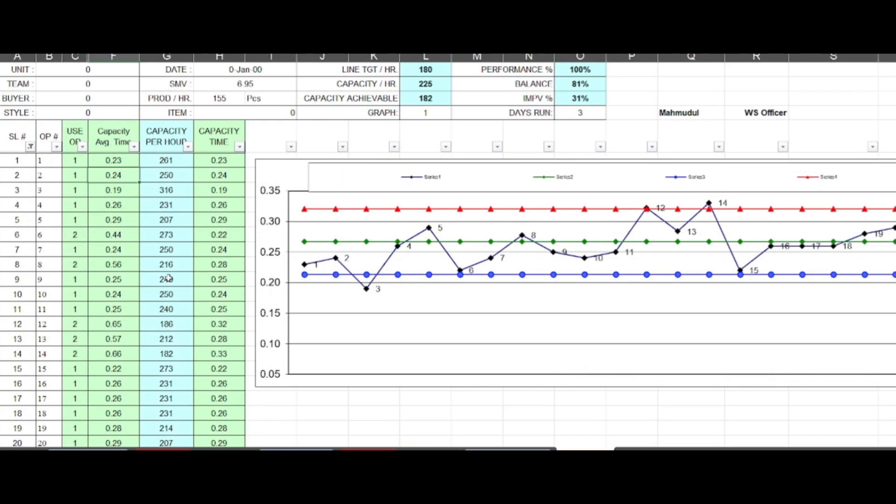
click(120, 264)
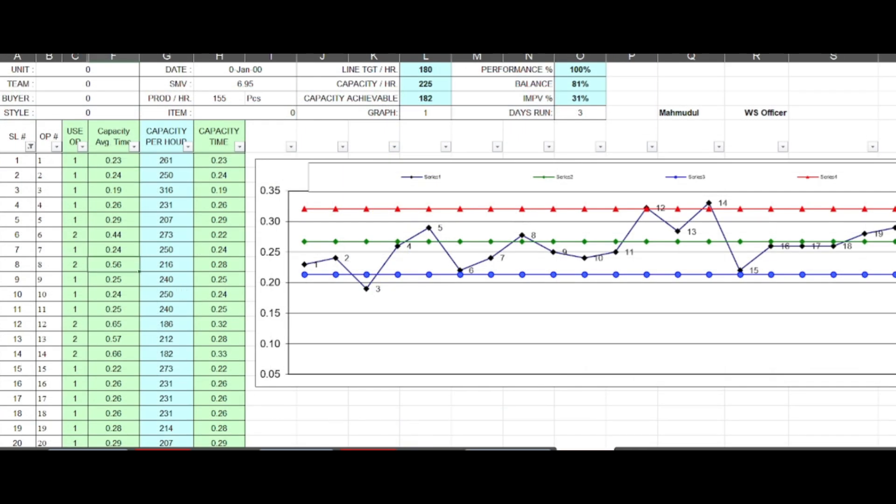
click(509, 450)
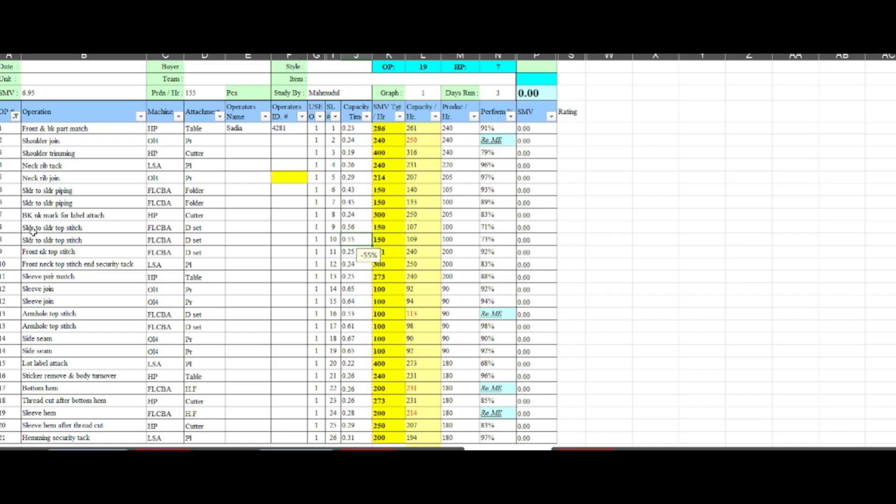
drag(32, 229, 40, 240)
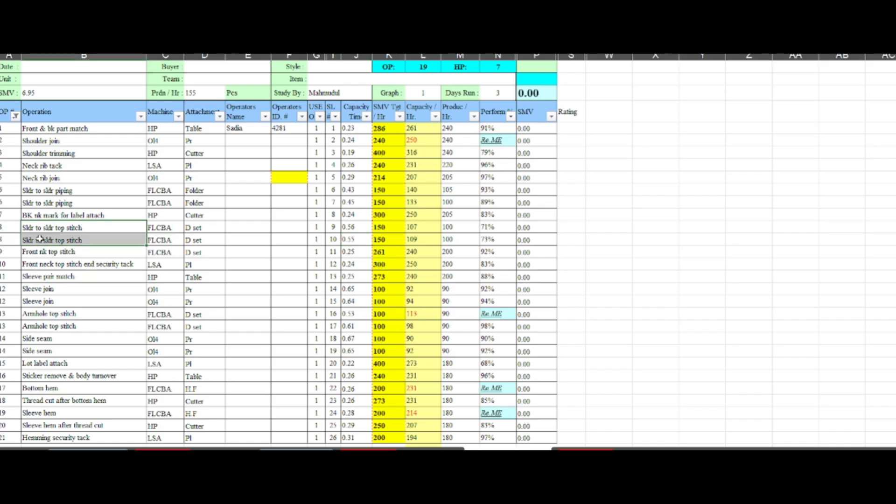
click(353, 242)
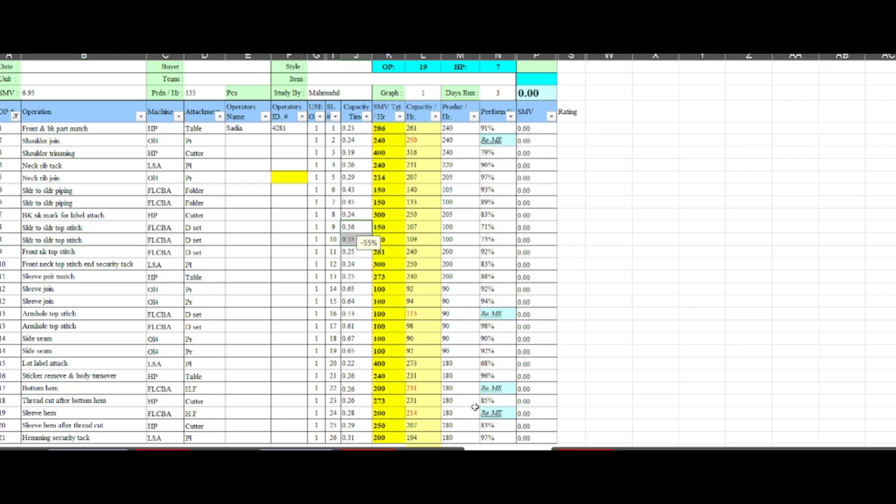
key(ctrl+Page_Down)
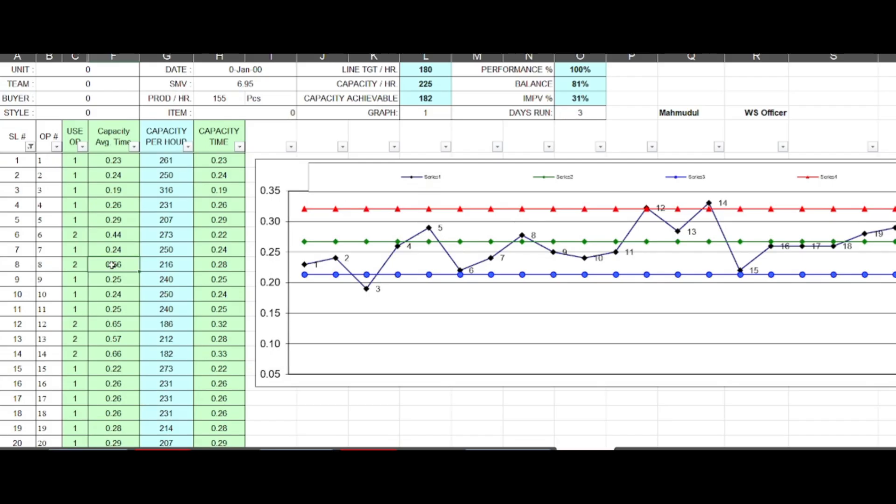
- Examine the graph sheet's Capacity Time and Capacity Avg. Time values for operations 1 to 21 by selecting each column's range
drag(219, 175, 216, 282)
scroll(216, 282, down, 1)
click(227, 234)
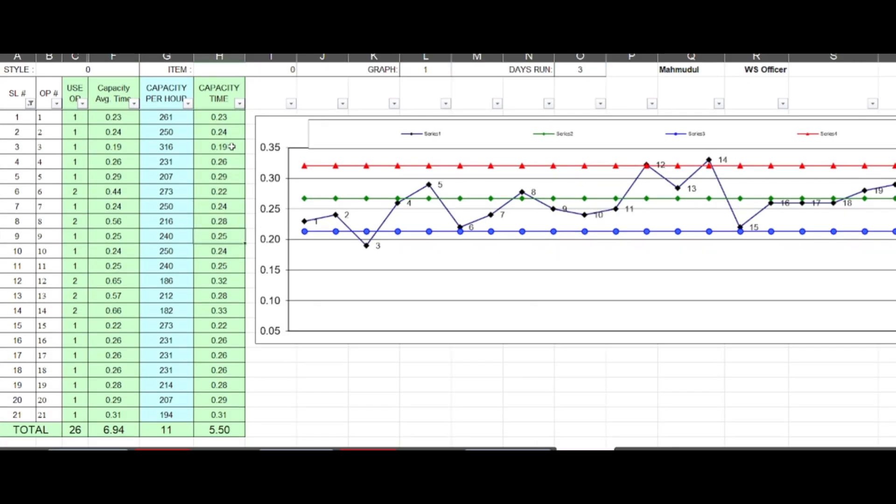
drag(224, 122, 217, 414)
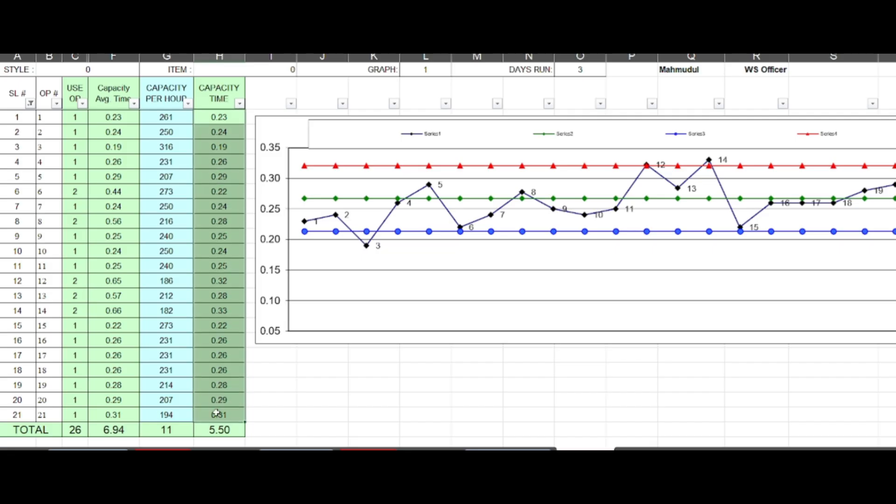
click(216, 236)
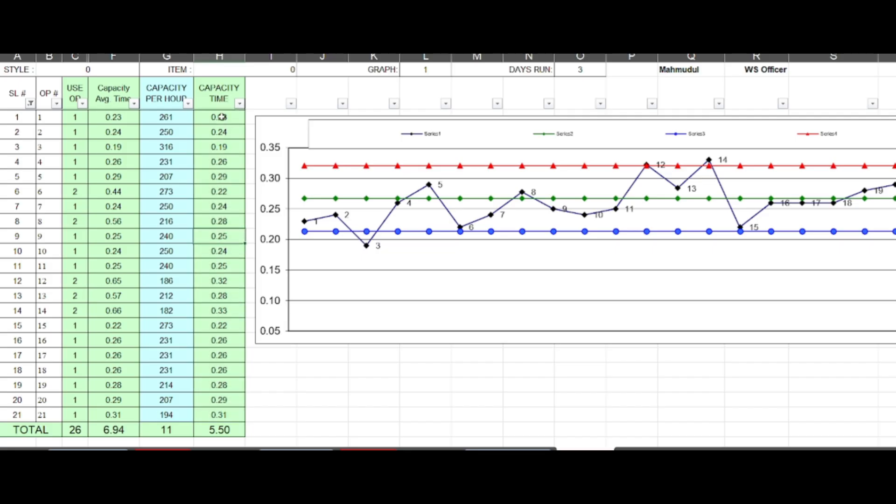
drag(222, 117, 222, 413)
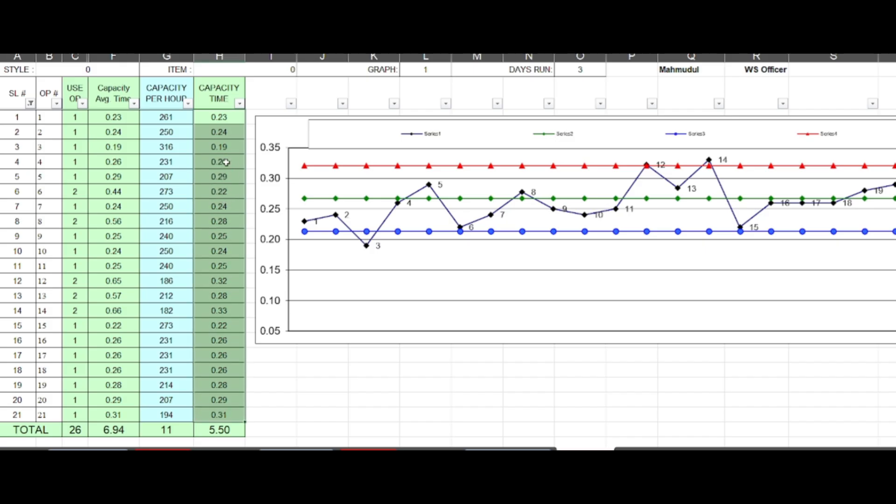
click(228, 162)
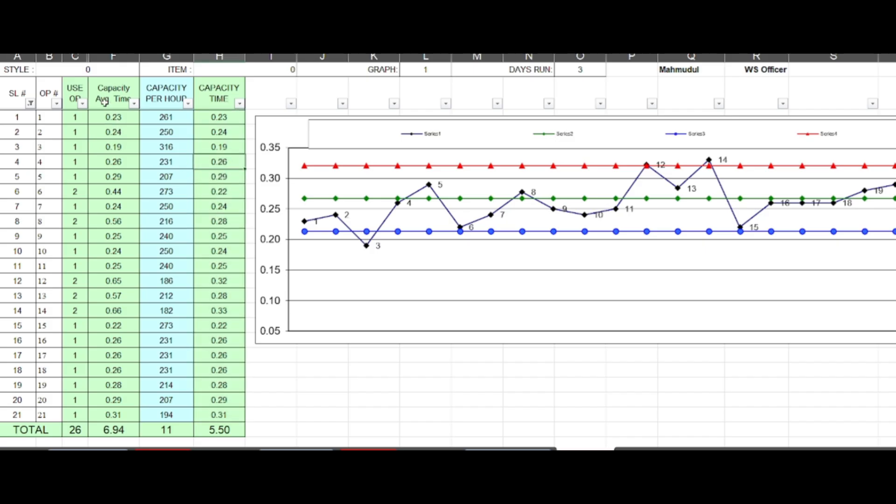
drag(111, 116, 107, 413)
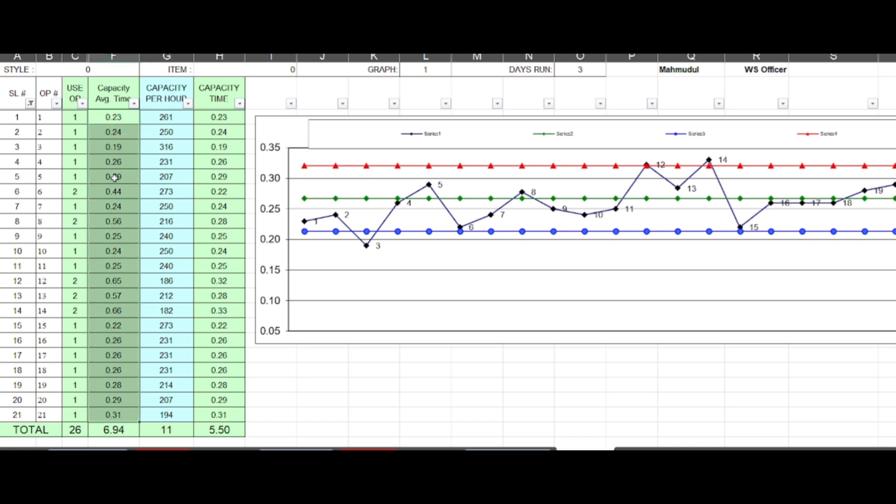
- Divide operation 8's Capacity Avg. Time of 0.56 by 2 operators in Calculator to get its capacity time
click(116, 244)
click(115, 219)
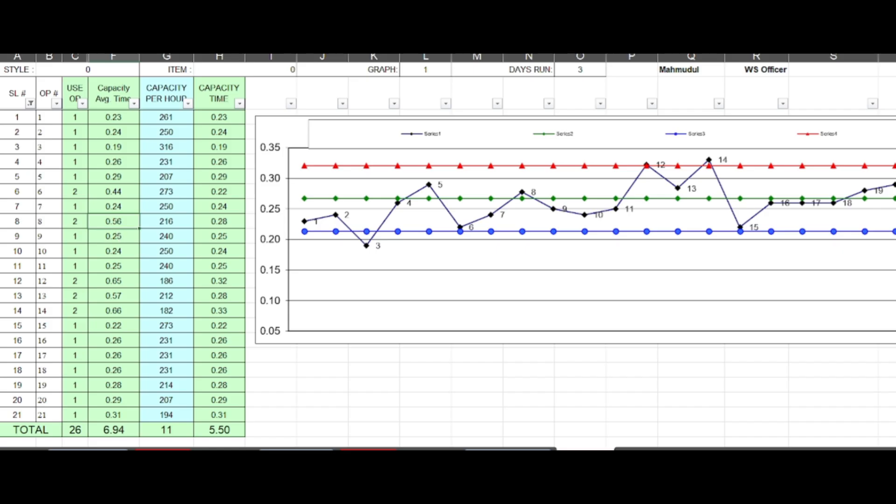
key(alt+Tab)
key(Escape)
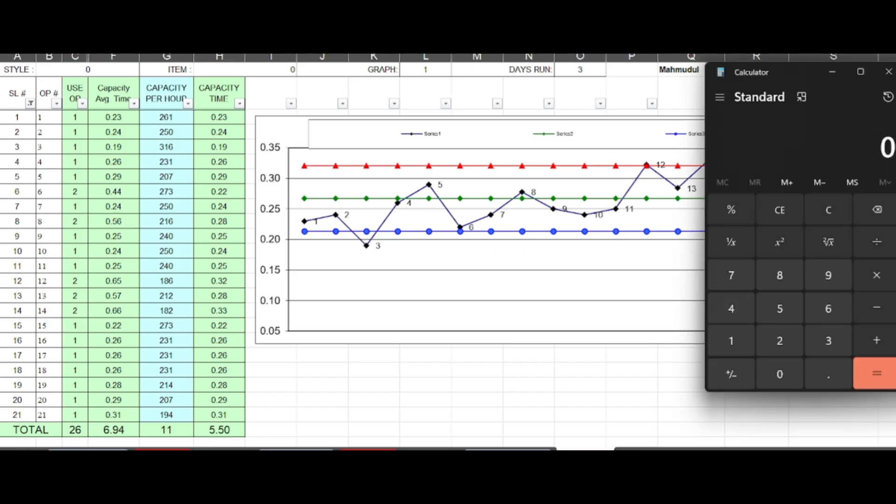
text(0.56 ÷ )
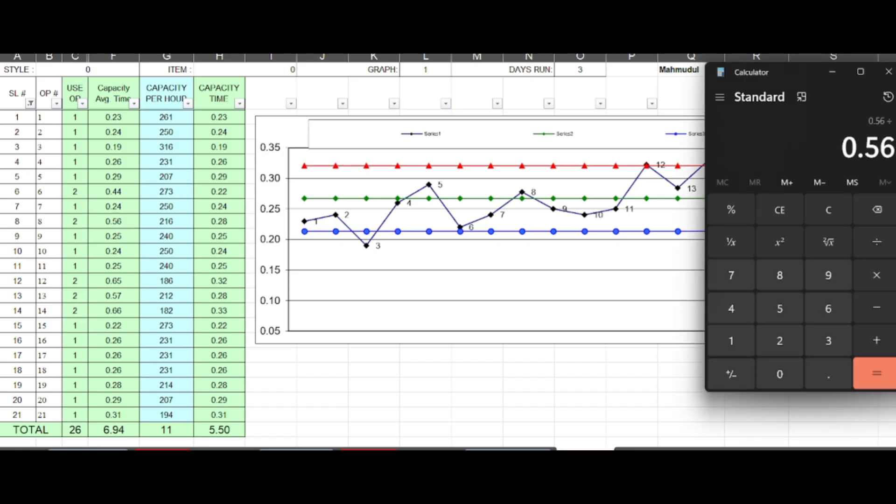
text(2)
key(Return)
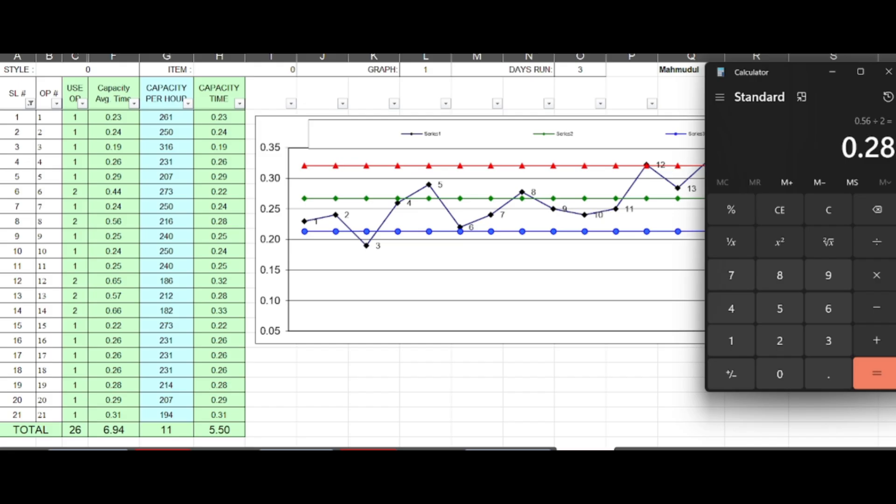
click(118, 248)
click(219, 221)
text(0)
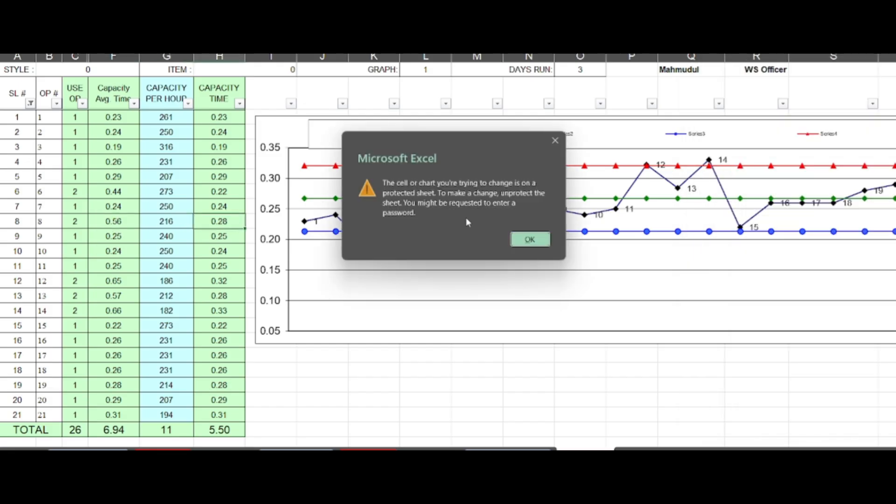
click(556, 142)
- Calculate operation 1's hourly capacity in Calculator as 60 ÷ 0.23, using its Capacity Avg. Time from the graph sheet
click(218, 283)
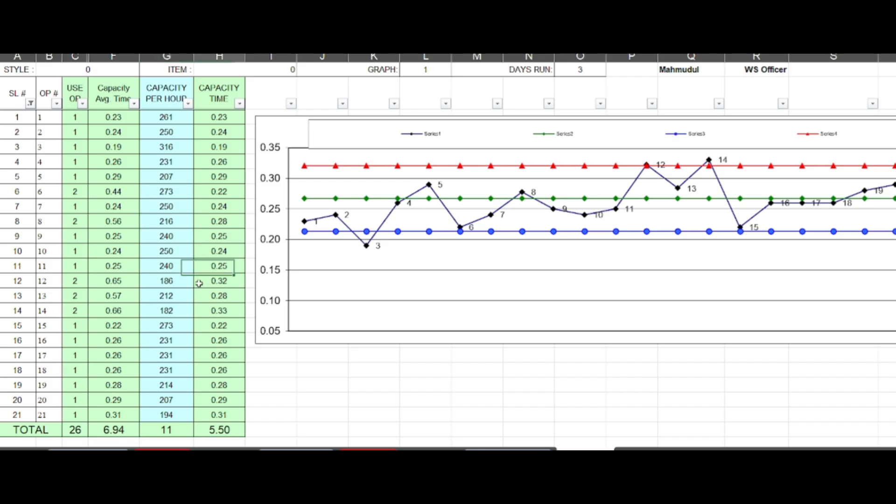
scroll(166, 119, up, 1)
click(171, 161)
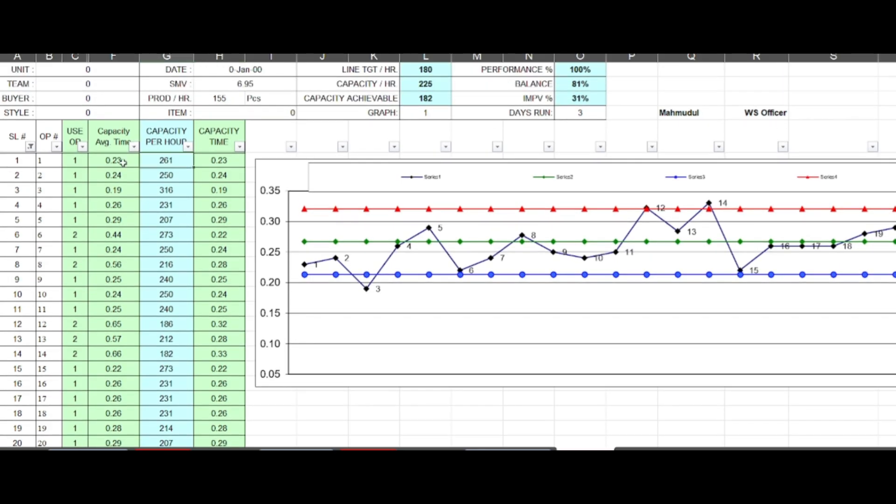
click(112, 161)
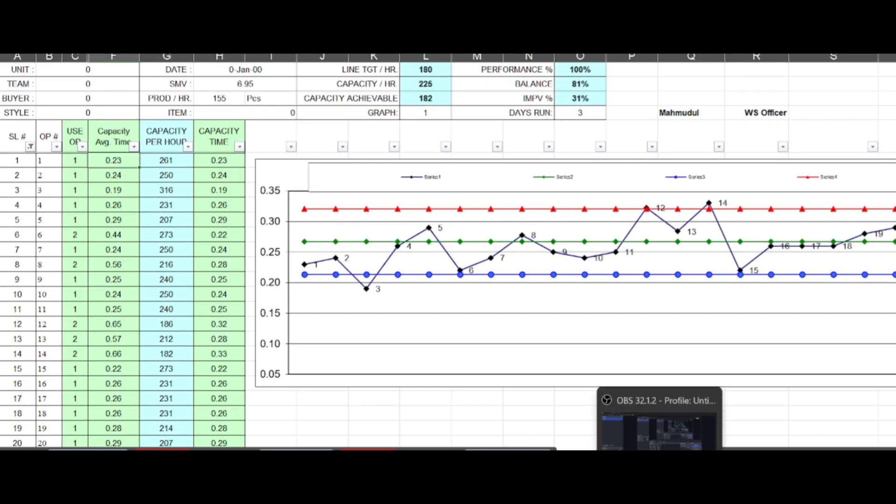
click(693, 438)
key(Escape)
text(60 ÷ )
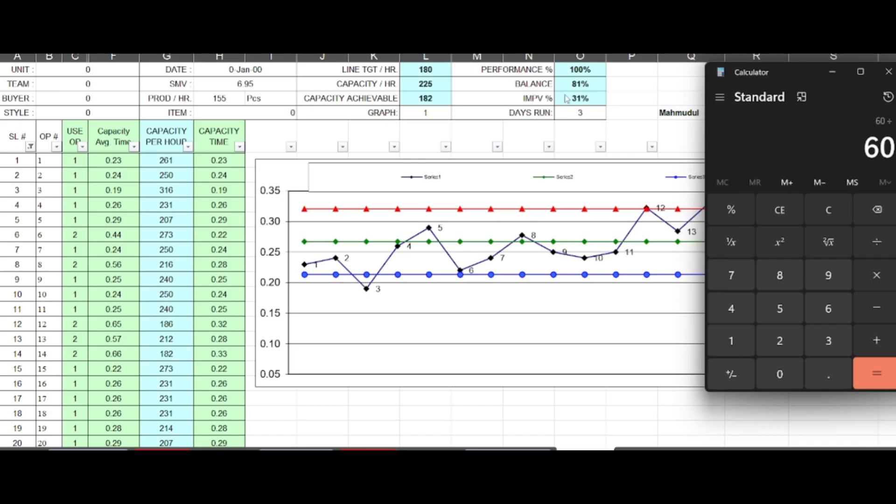
text(0.23)
key(Return)
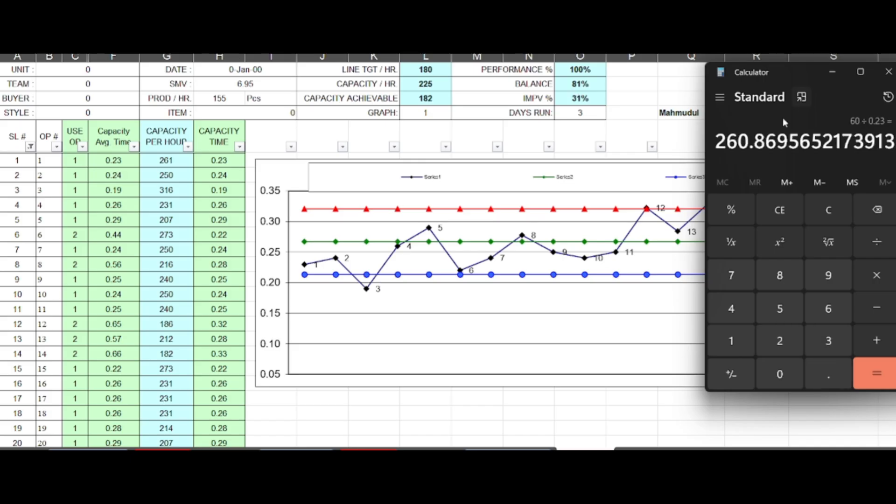
- Clear Calculator and work out operation 8's hourly capacity as 60 ÷ 0.28, then recheck its Capacity Time on the graph sheet
key(Escape)
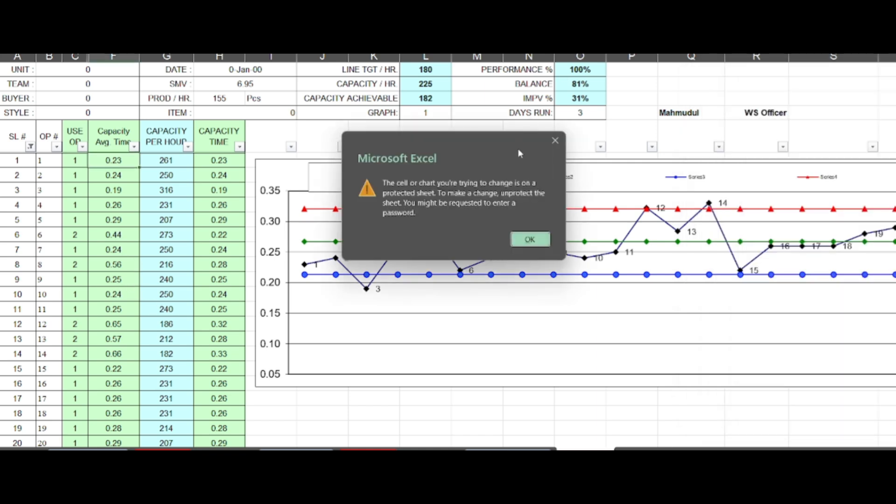
click(554, 141)
click(687, 434)
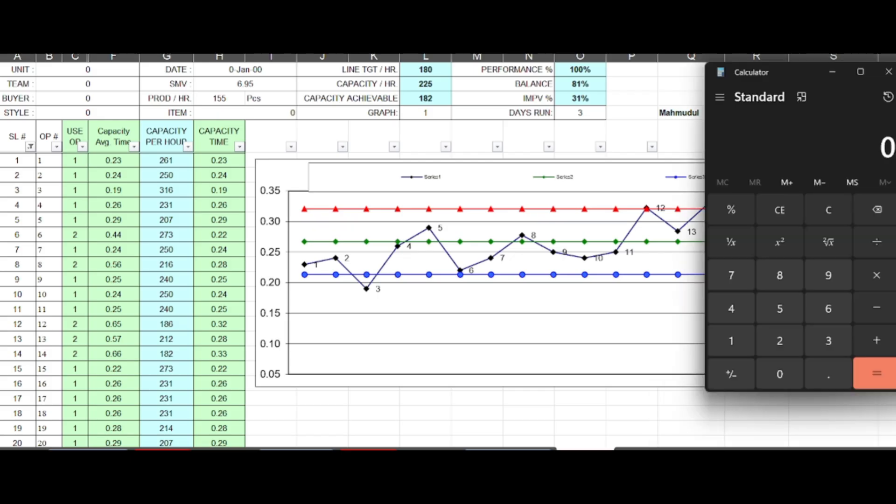
text(60/0.)
text(28)
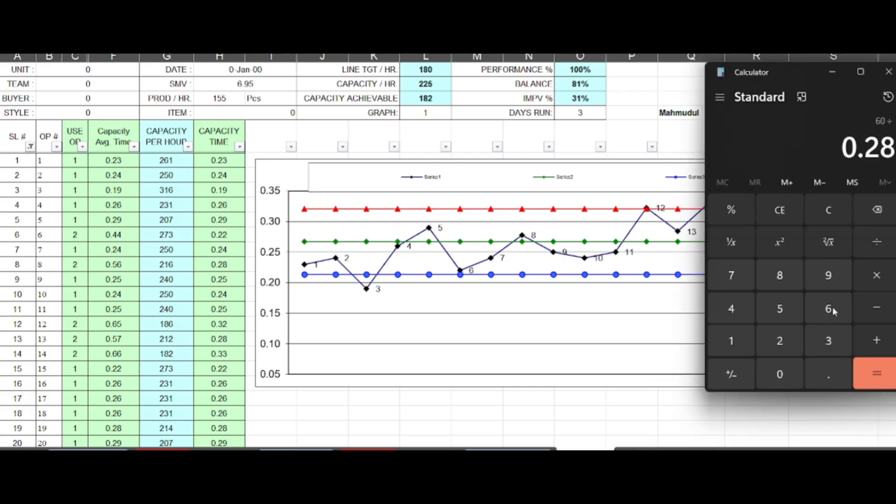
key(Return)
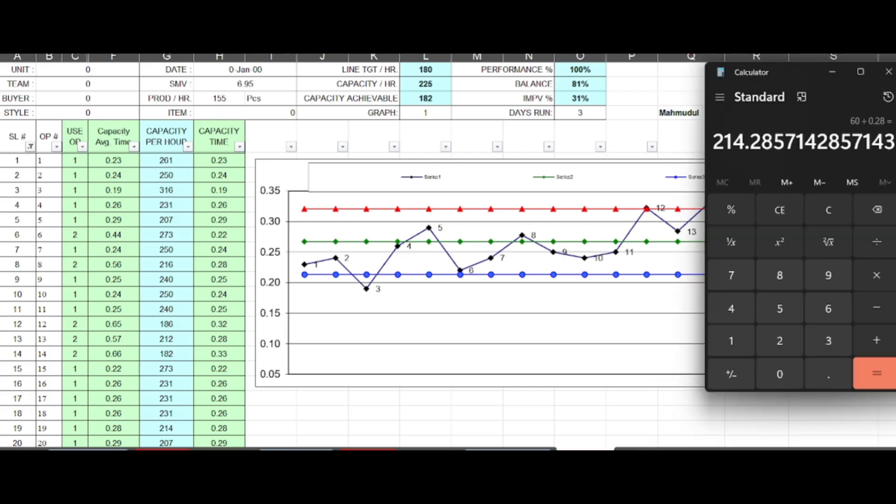
double_click(220, 269)
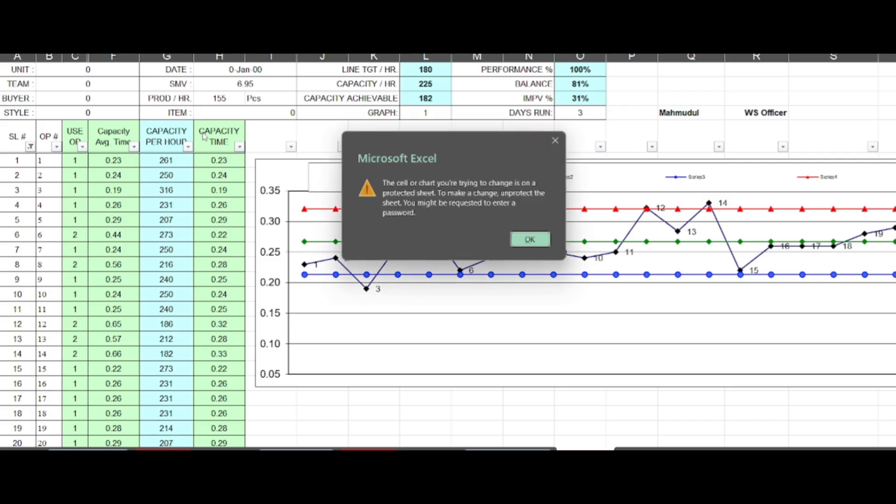
click(555, 141)
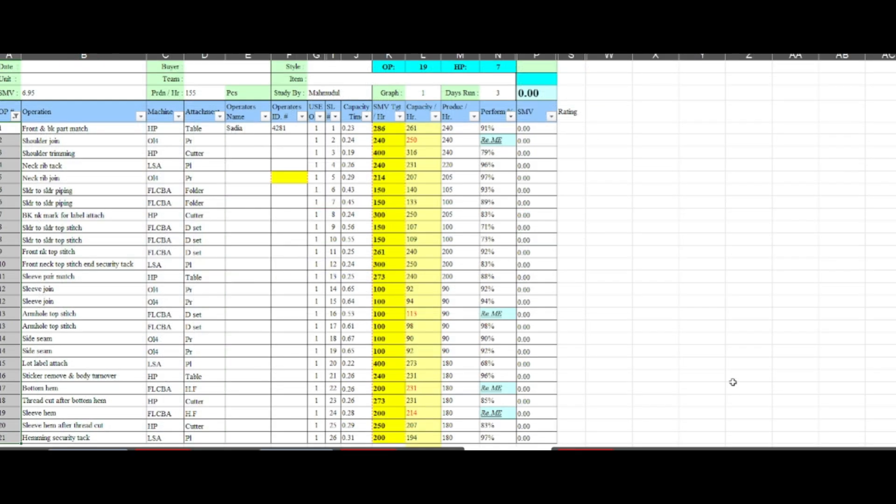
- Revisit the study and graph sheets, then switch to the PowerPoint presentation's formula slide to read the Capacity / Hr formula
click(745, 341)
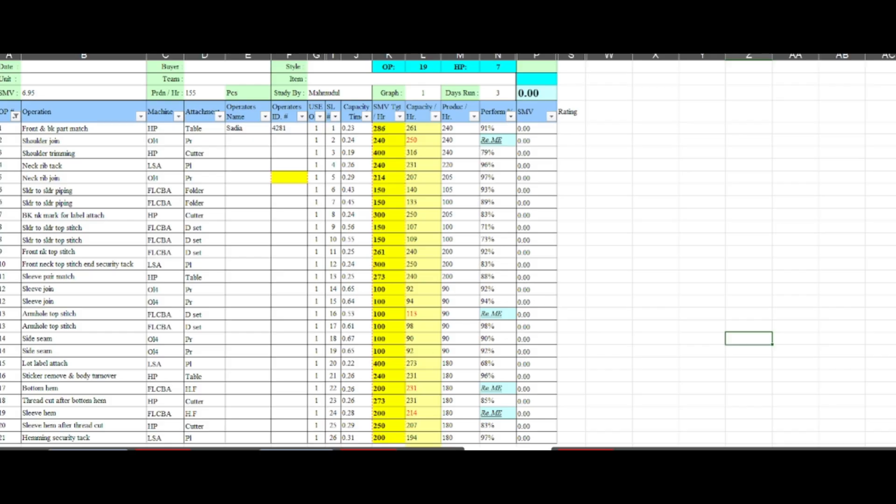
click(585, 450)
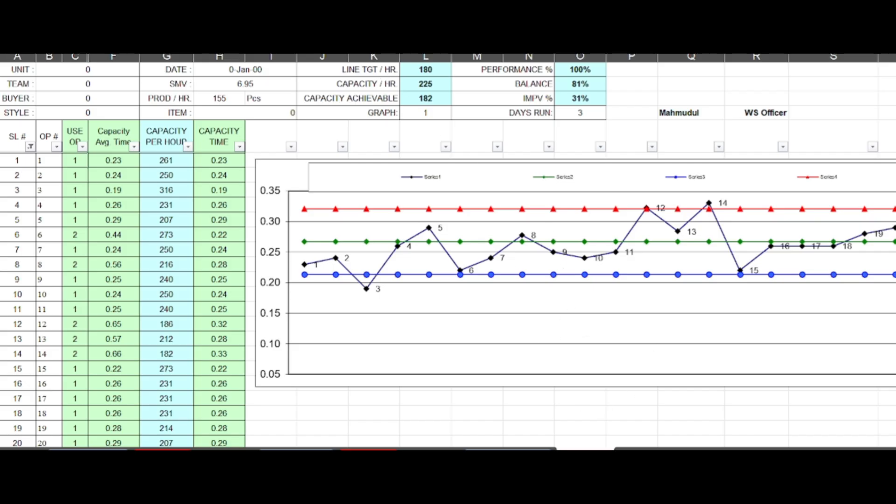
key(alt+Tab)
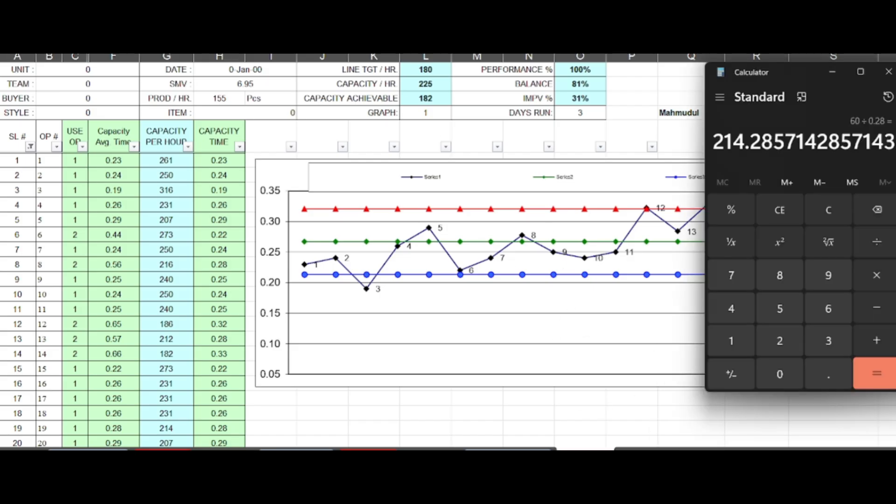
key(alt+Tab)
click(54, 419)
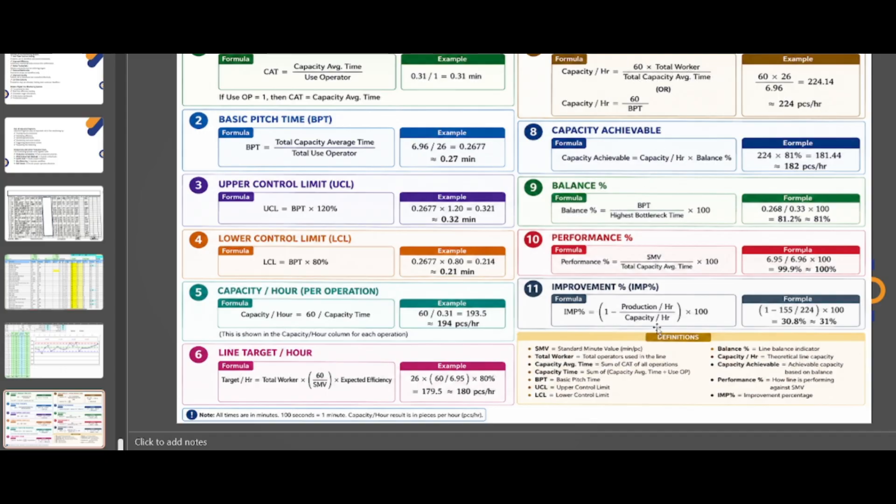
- Show the presentation's graph sheet slide and bring up a cleared Calculator over it
click(70, 352)
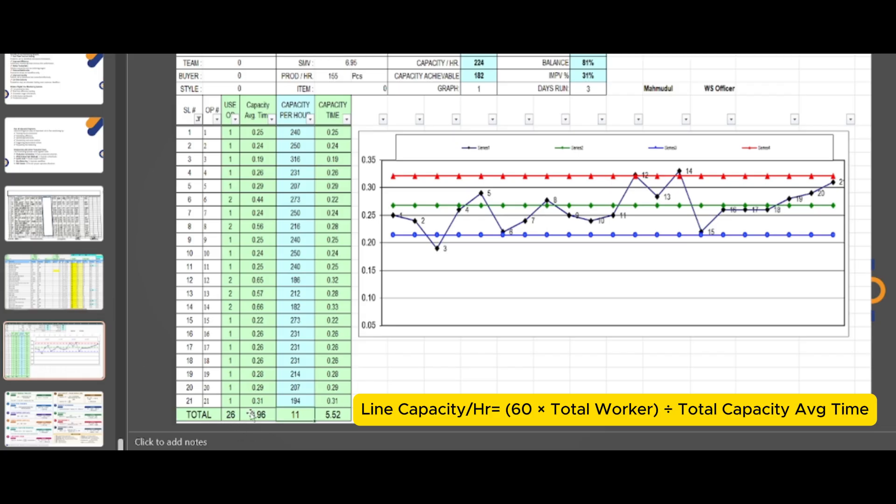
click(753, 481)
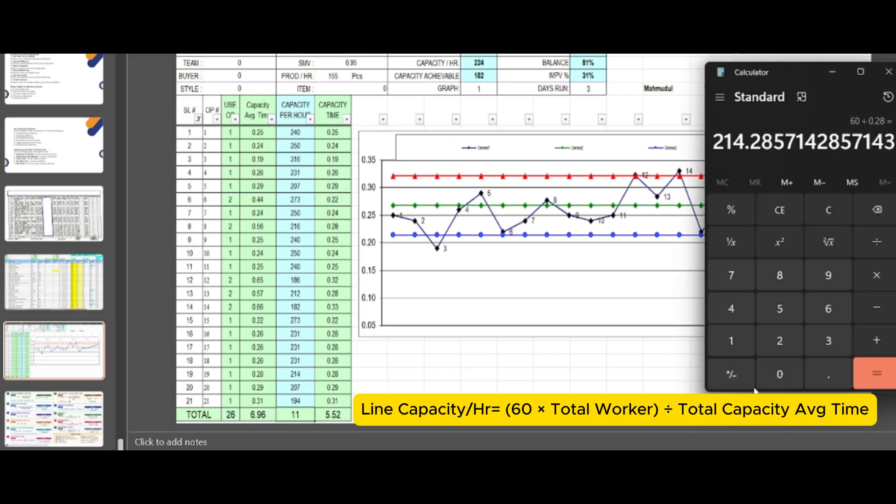
key(Escape)
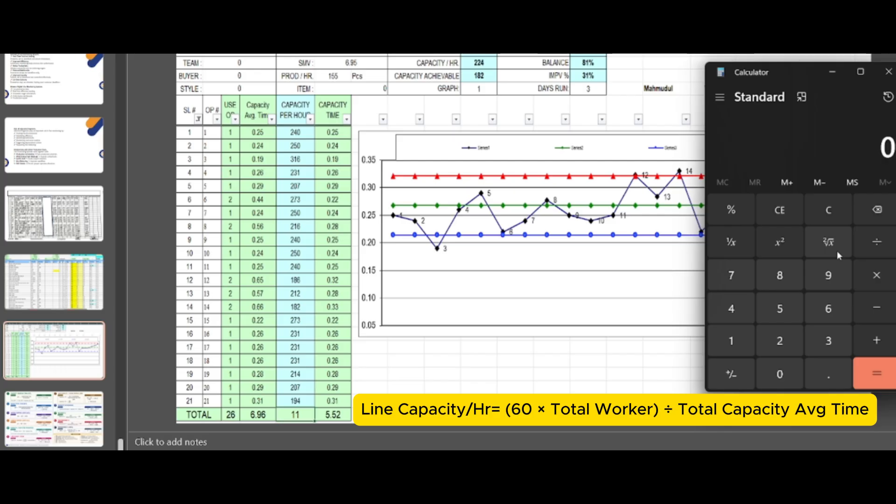
text(60)
key(asterisk)
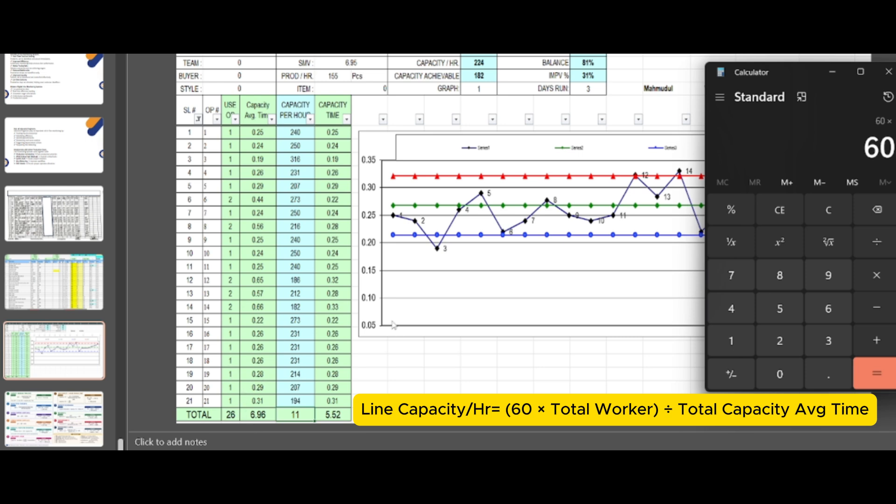
text(6.96)
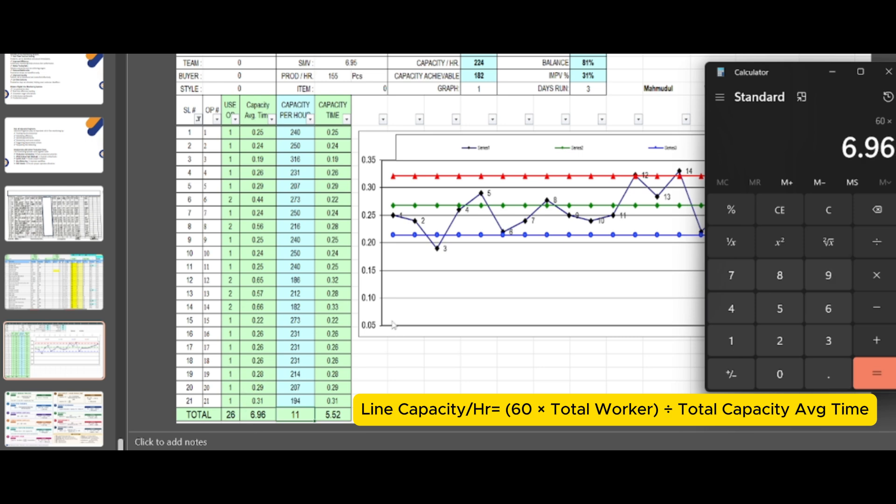
key(Return)
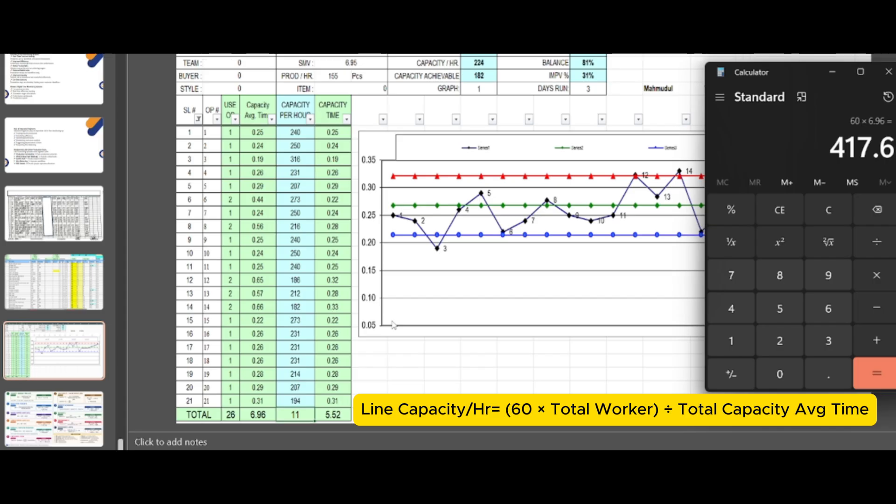
key(Escape)
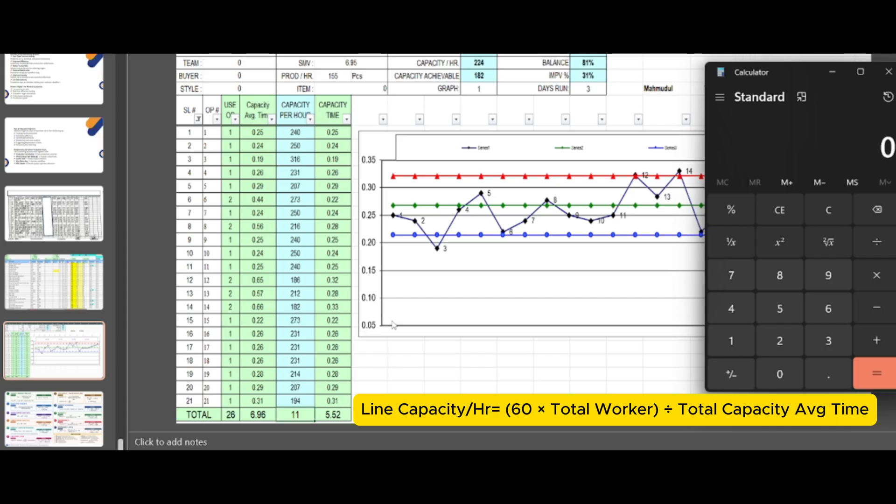
- Calculate the line capacity per hour as 60 × 26 ÷ 6.96 and compare the whole-number result with the slide's Capacity/Hr
text(60 × )
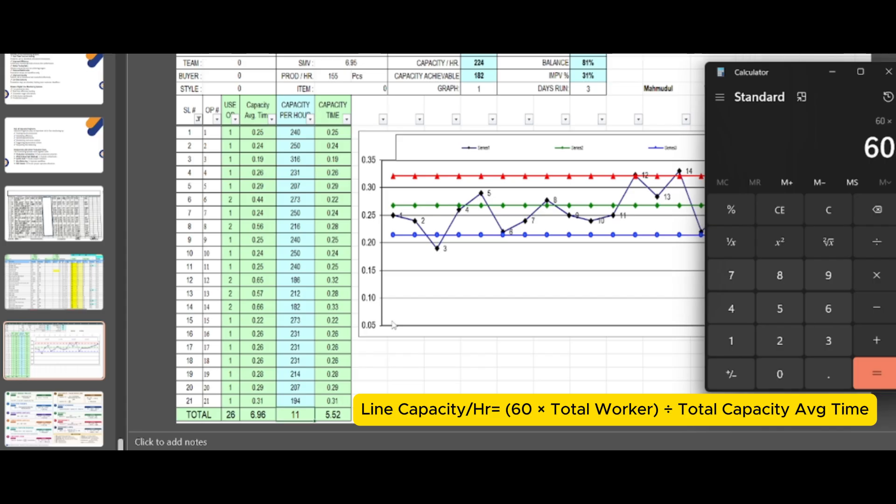
text(26)
key(Return)
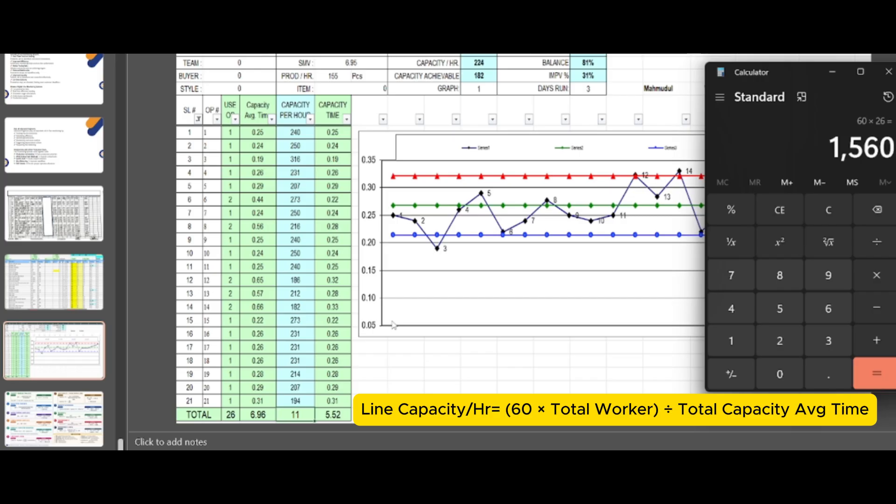
text(/6.96)
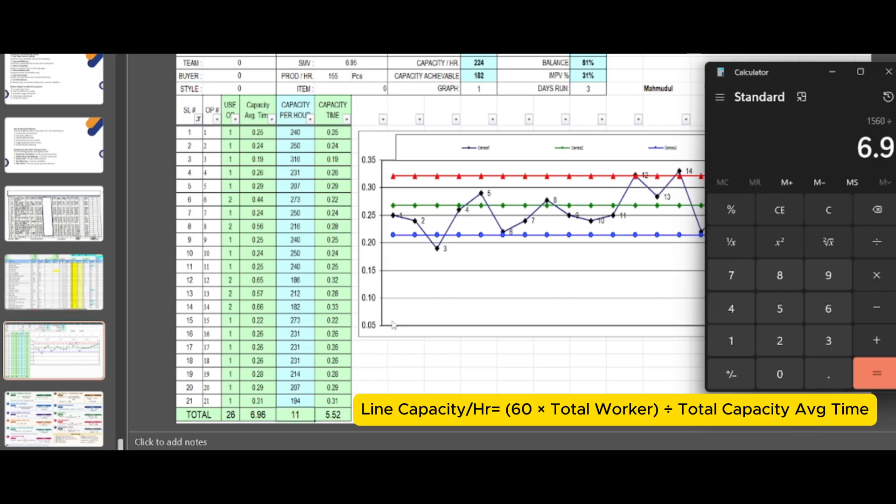
key(Return)
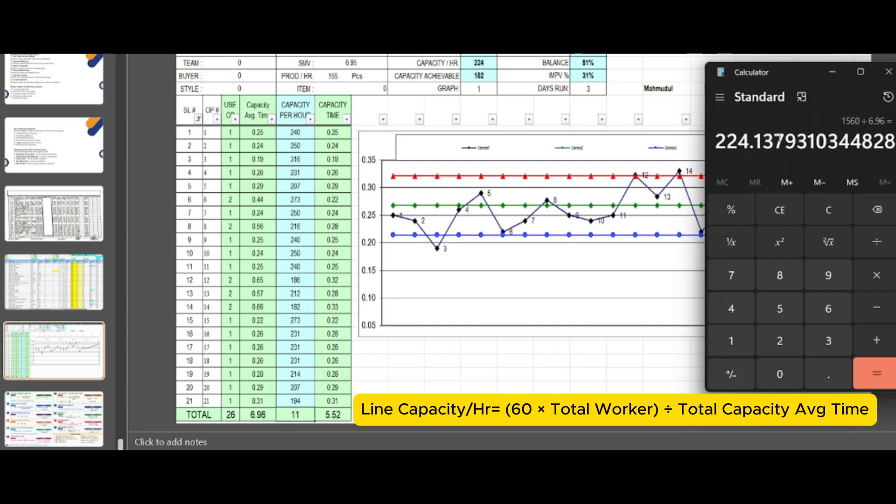
drag(750, 141, 716, 144)
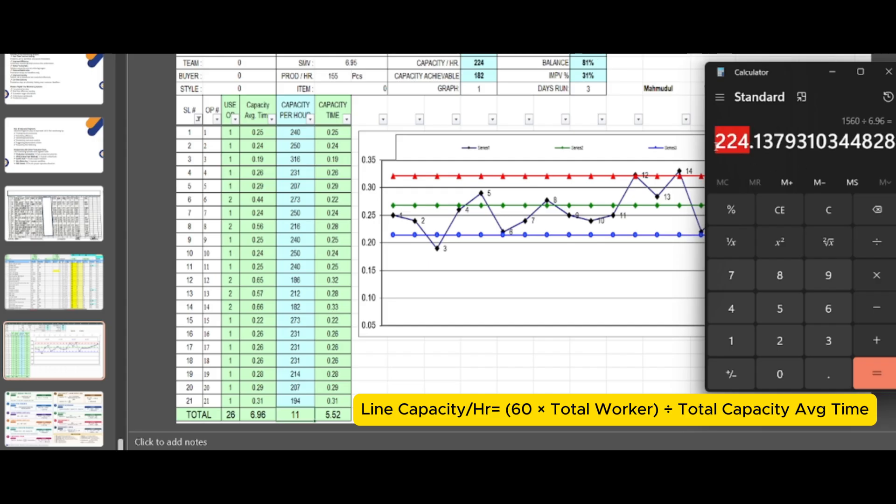
click(479, 69)
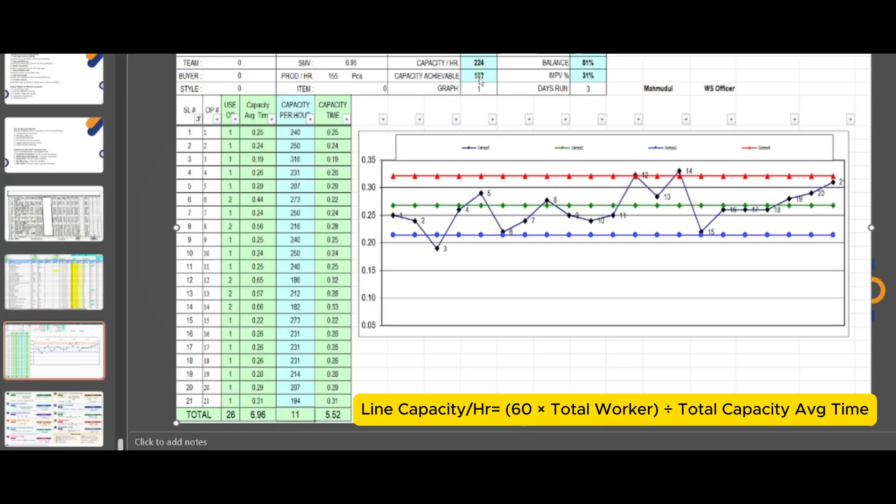
- Review the Basic Pitch Time (BPT) formula on the formula slide and return to the graph sheet slide
click(84, 407)
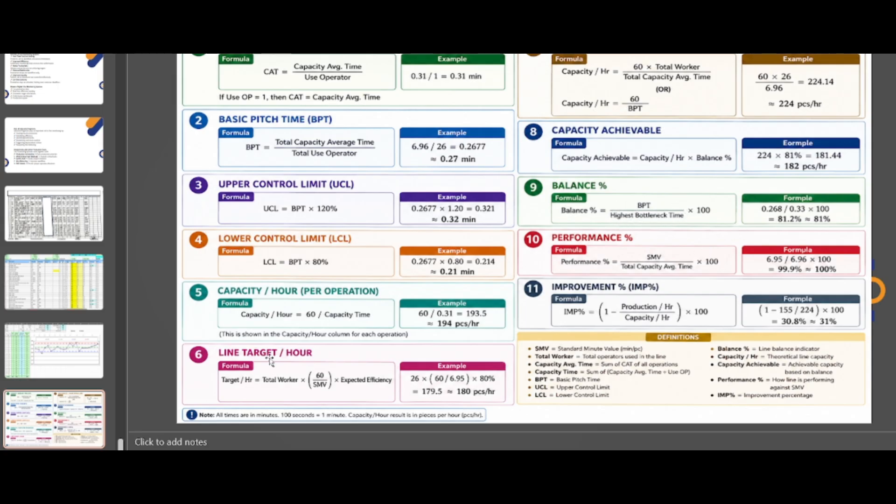
click(75, 357)
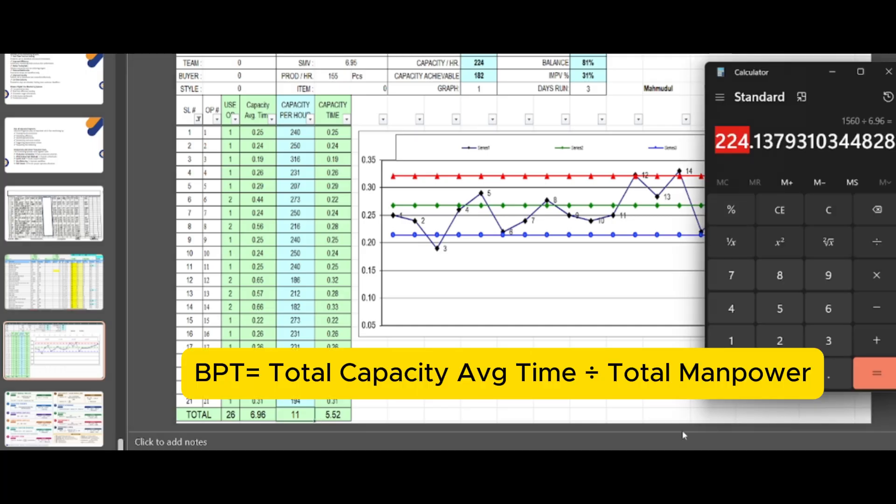
- Clear the Calculator and compute the Basic Pitch Time as 6.96 ÷ 26
key(Escape)
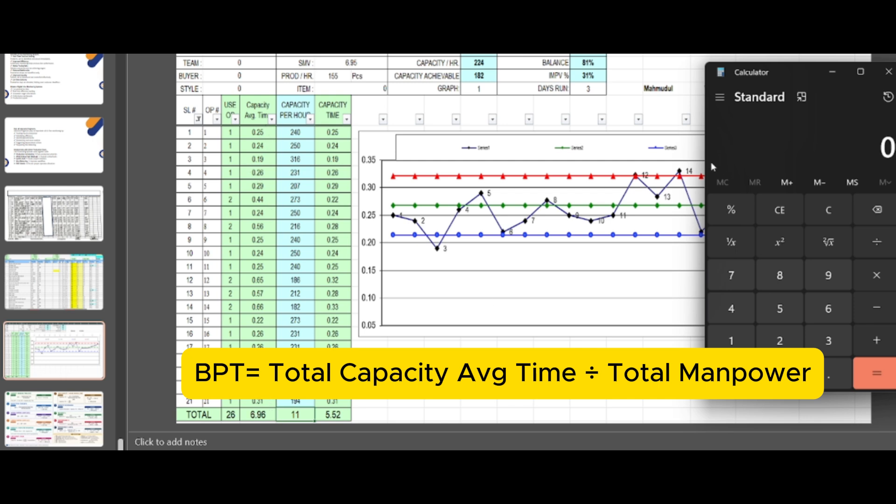
text(6.96)
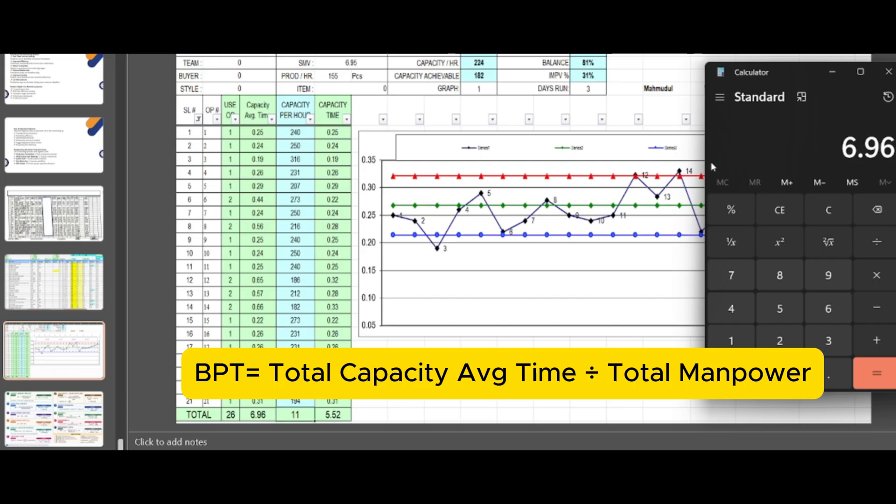
key(slash)
text(26)
key(Return)
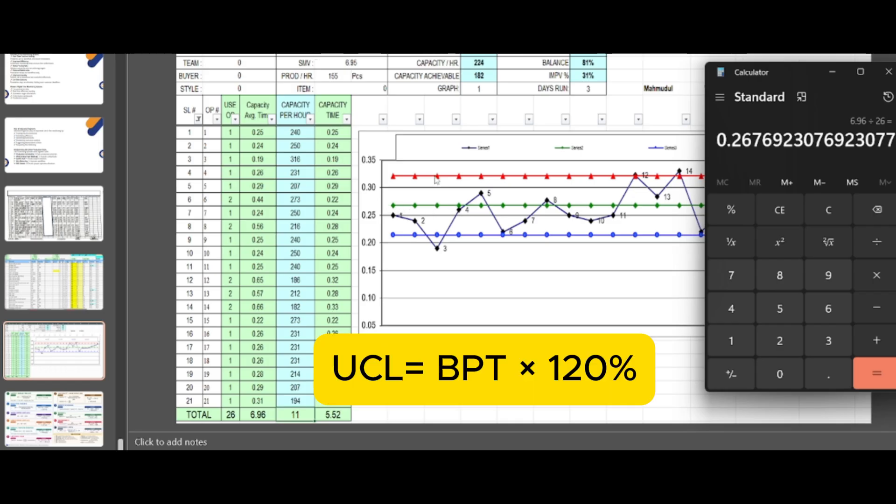
- Calculate the Upper Control Limit as 0.27 × 120% and highlight the first decimals of the result for comparison with the graph
key(Escape)
text(0.)
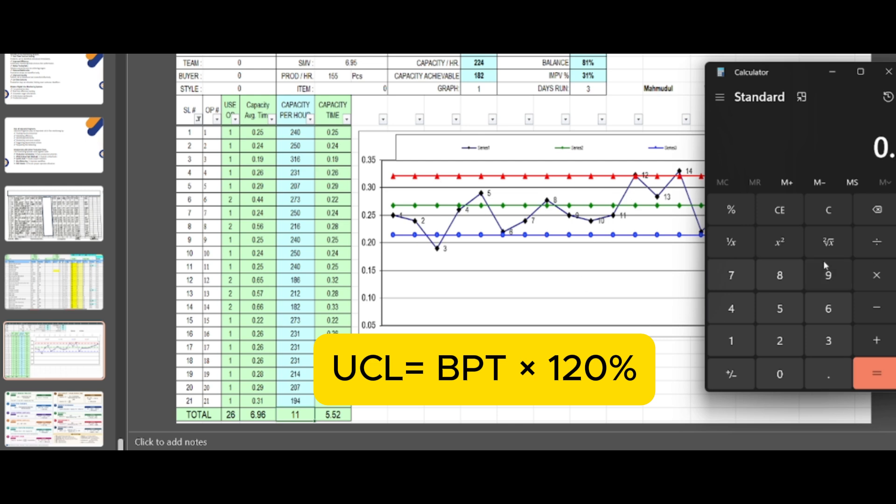
text(27*180)
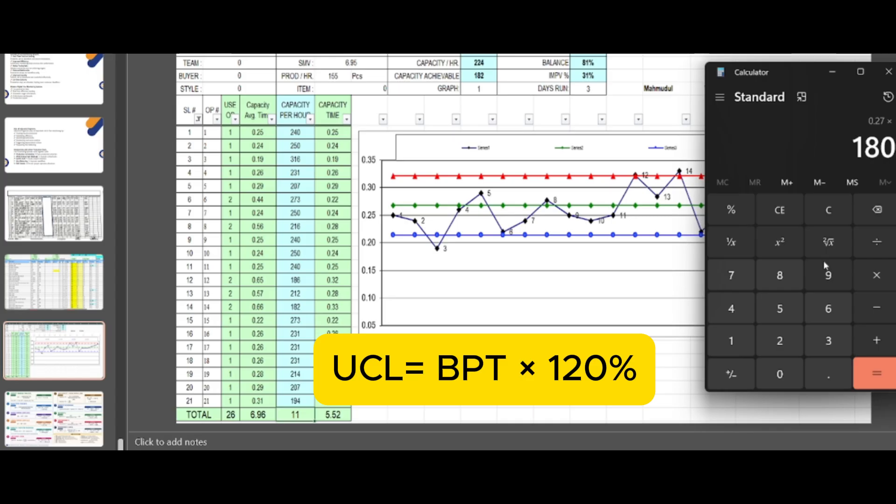
key(BackSpace)
key(BackSpace)
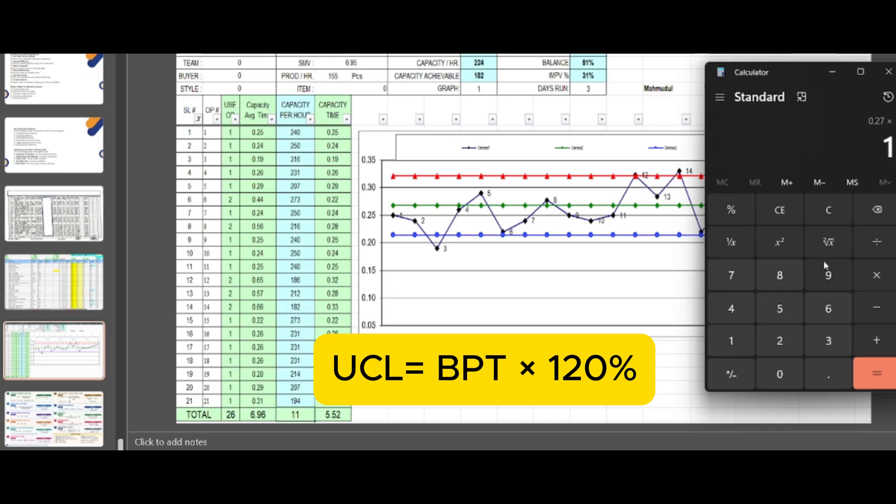
text(20)
key(shift+5)
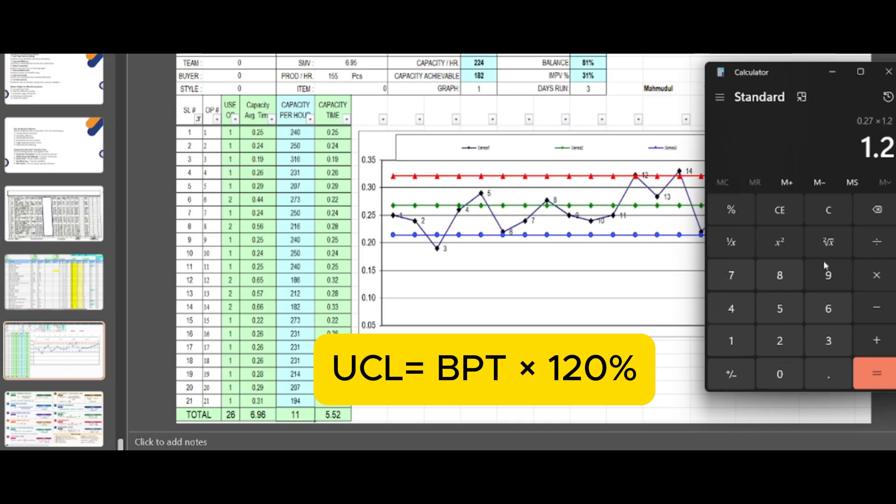
key(Return)
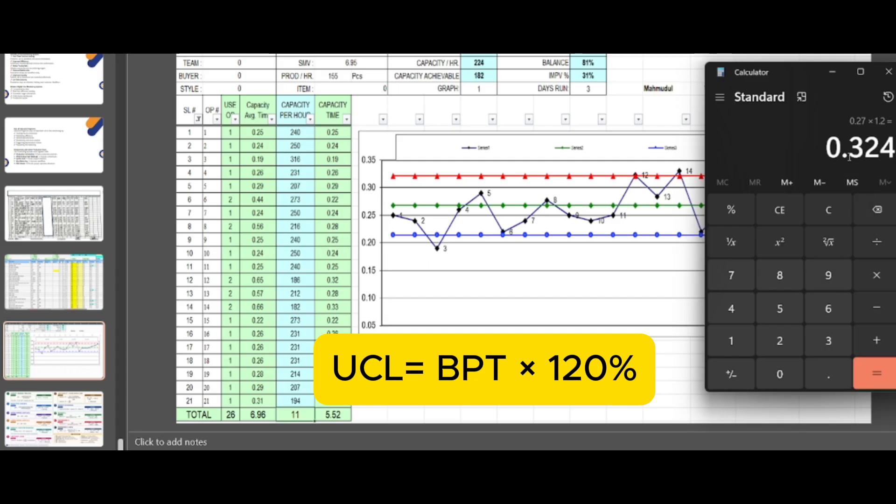
drag(849, 151, 881, 149)
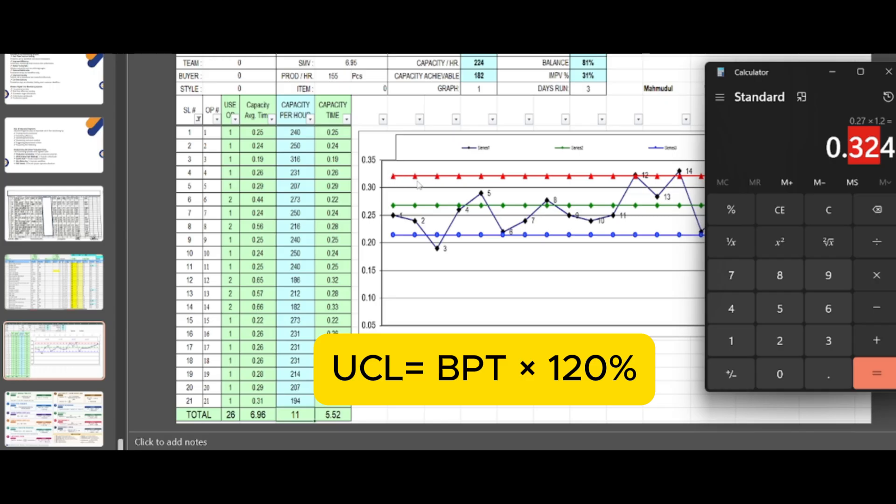
- Clear the Calculator and compute the Lower Control Limit as 0.27 × 80%
key(Escape)
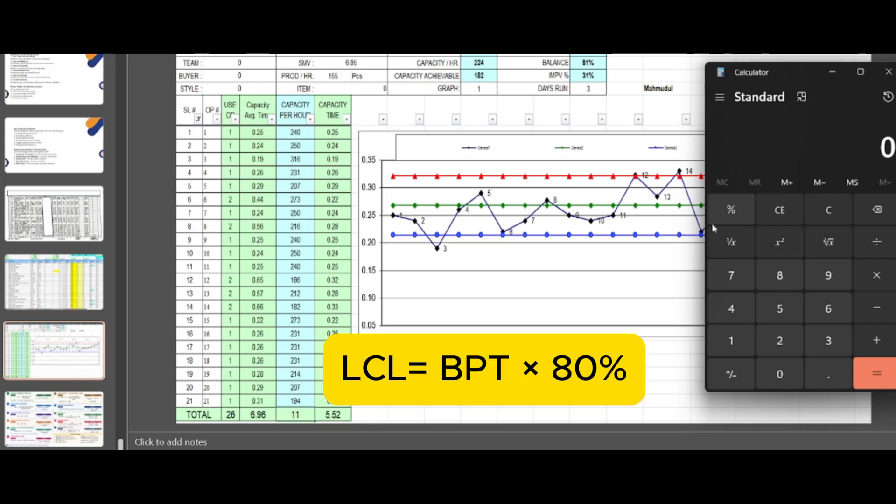
text(.27*8)
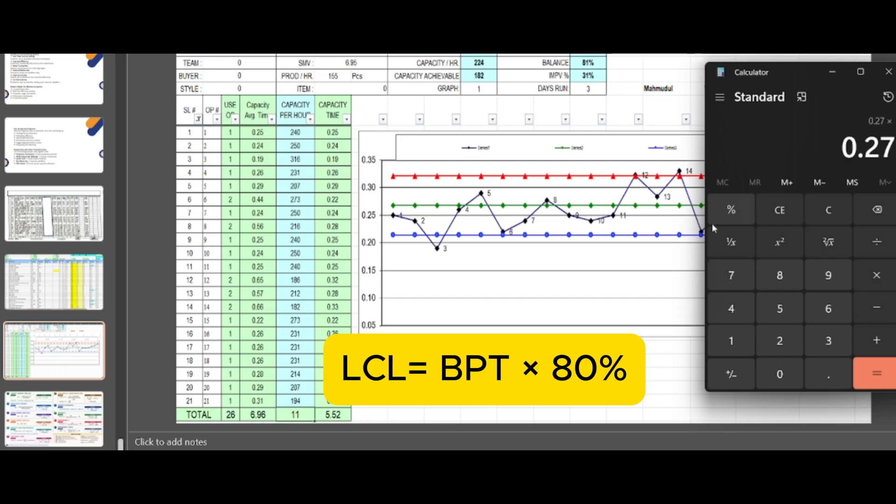
text(0%)
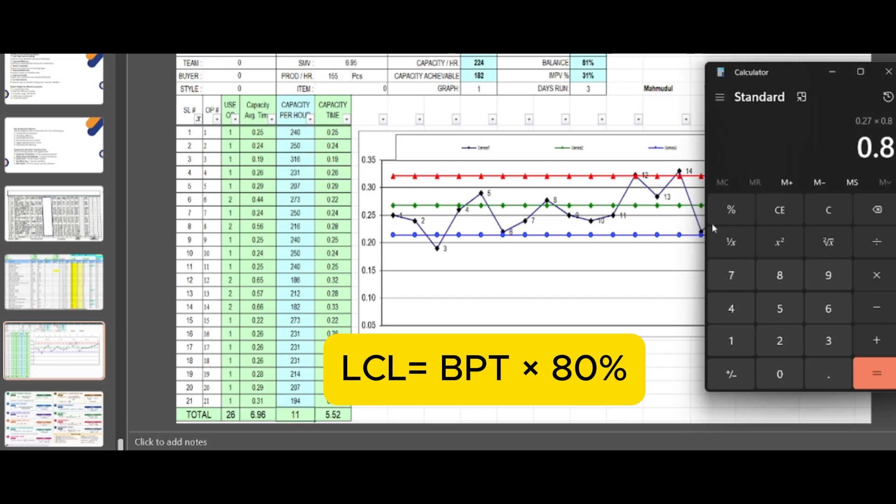
key(Return)
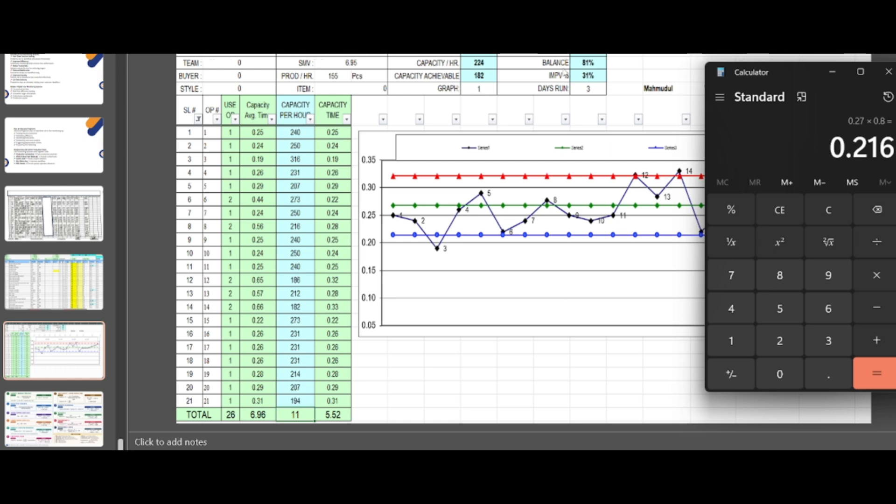
- Read the Balance % formula on the formula slide, then examine the graph sheet's points 12 to 14 against the upper control limit
click(63, 426)
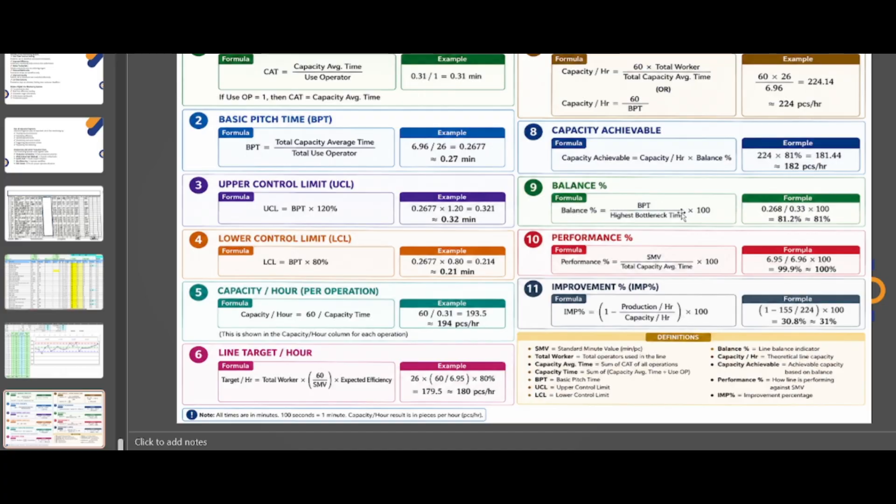
click(74, 358)
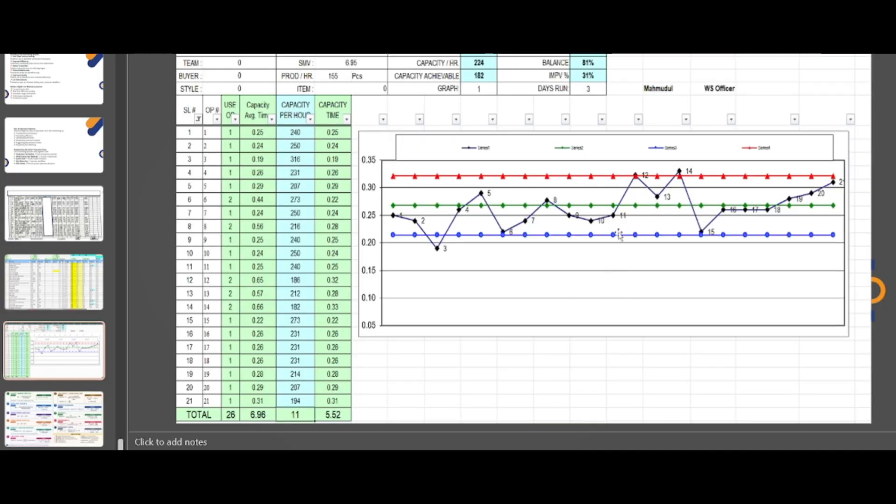
scroll(684, 234, up, 4)
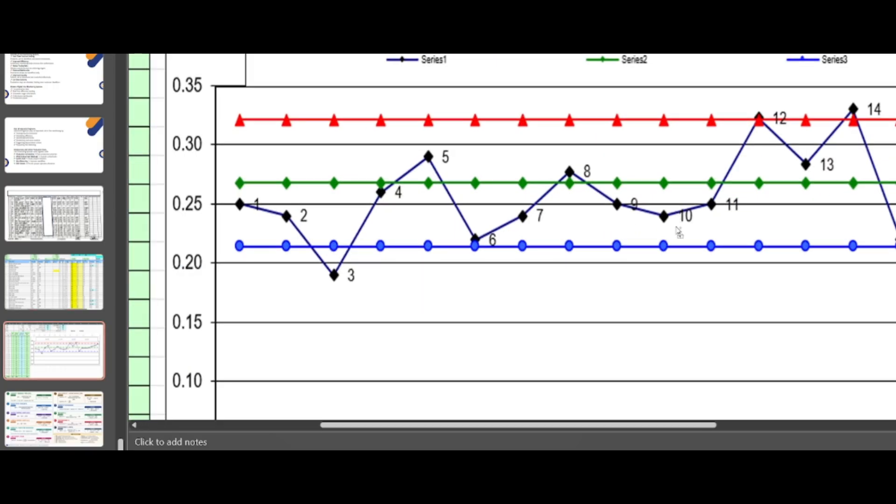
drag(629, 425, 681, 432)
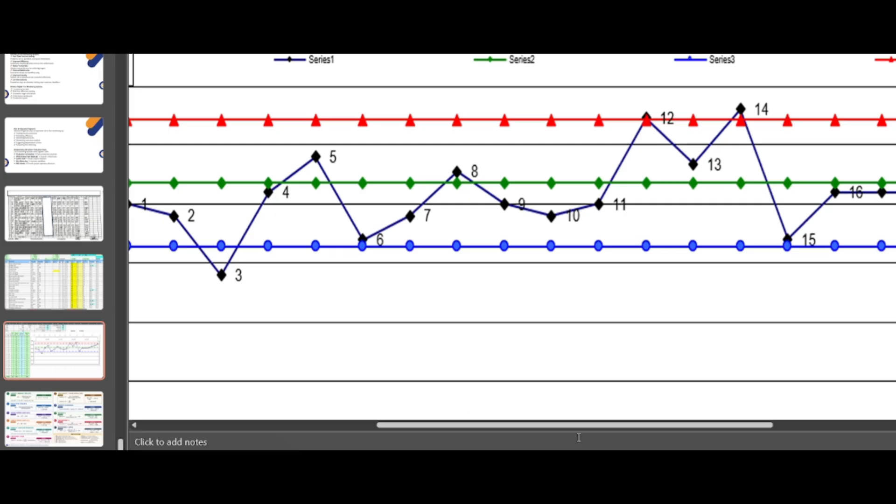
drag(577, 427, 561, 427)
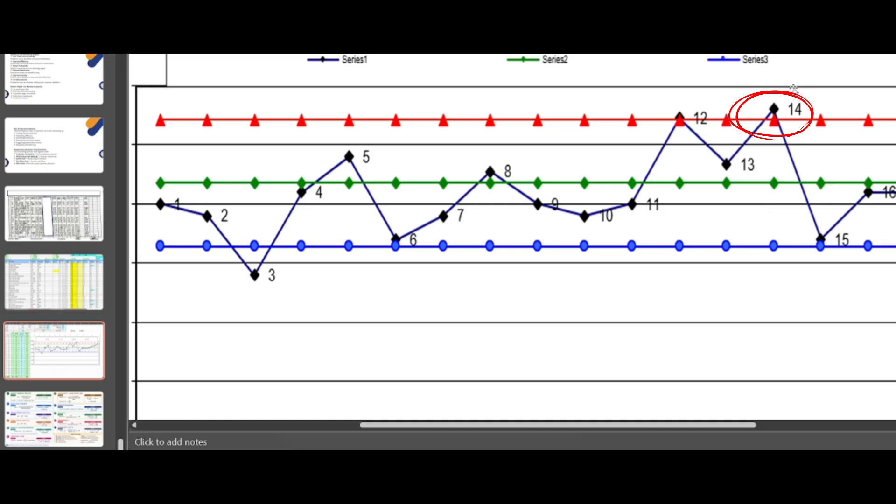
- Check process 14 in the graph sheet's capacity table, look up its operation name on the study sheet slide, and return to the graph sheet
drag(640, 430, 387, 429)
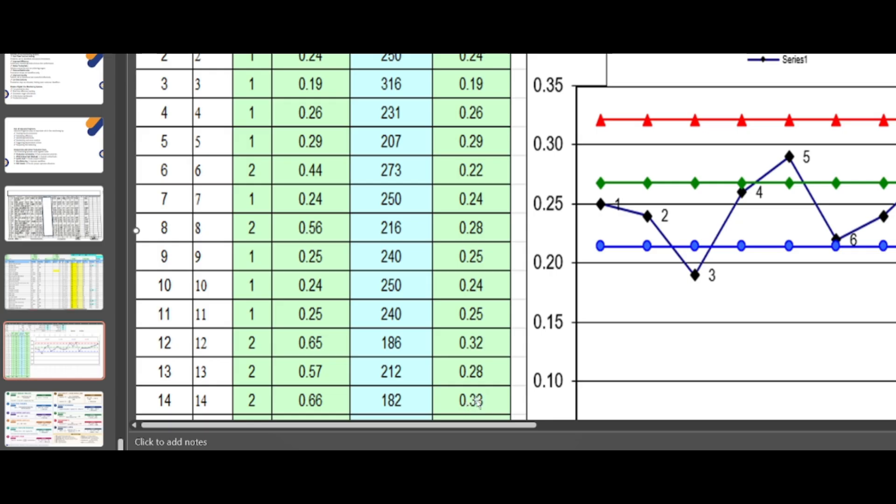
ctrl+scroll(486, 362, down, 1)
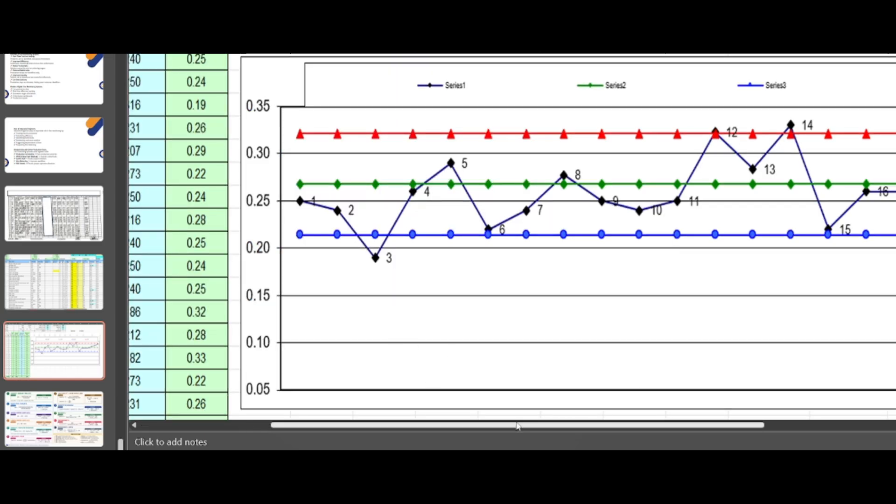
drag(575, 424, 164, 427)
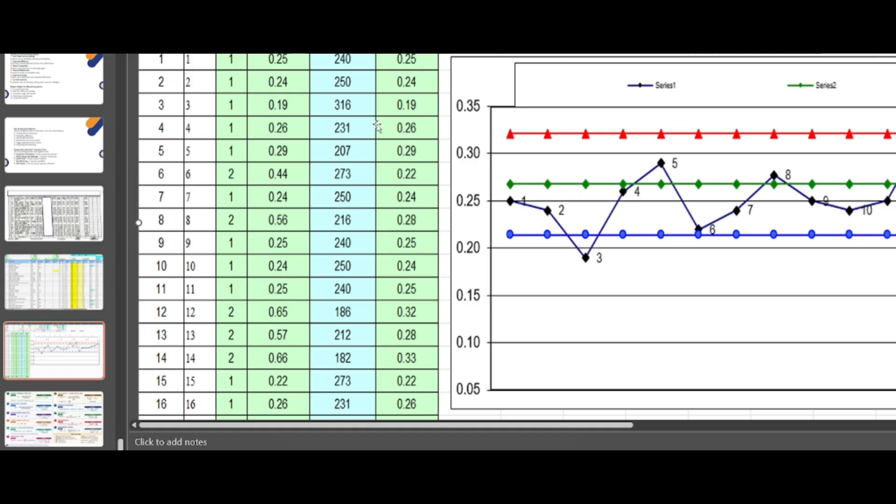
scroll(396, 172, up, 1)
scroll(396, 172, down, 1)
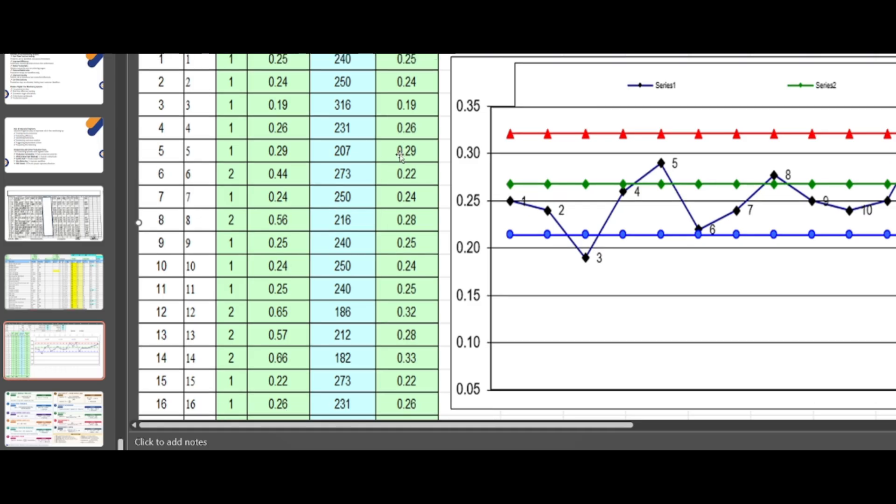
click(72, 296)
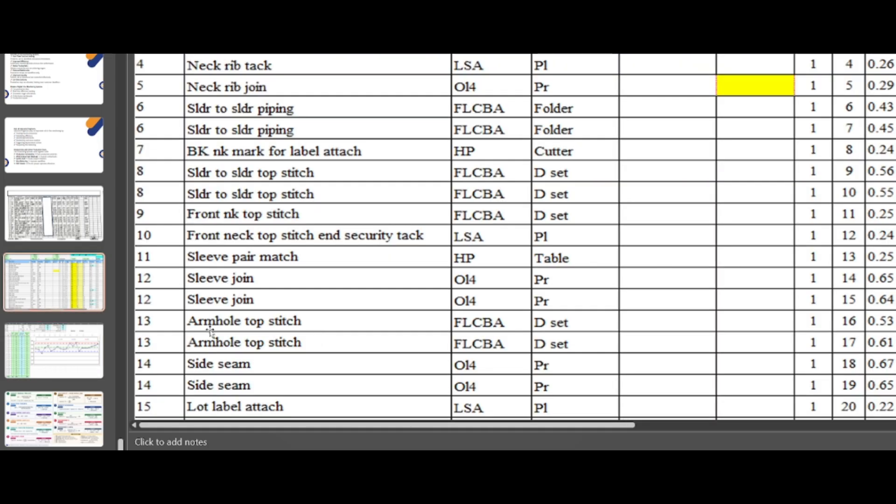
scroll(210, 344, down, 1)
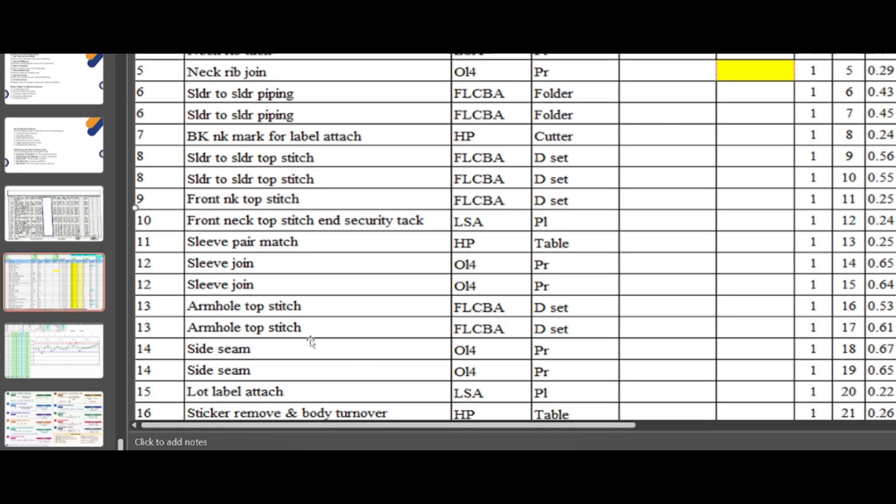
click(54, 350)
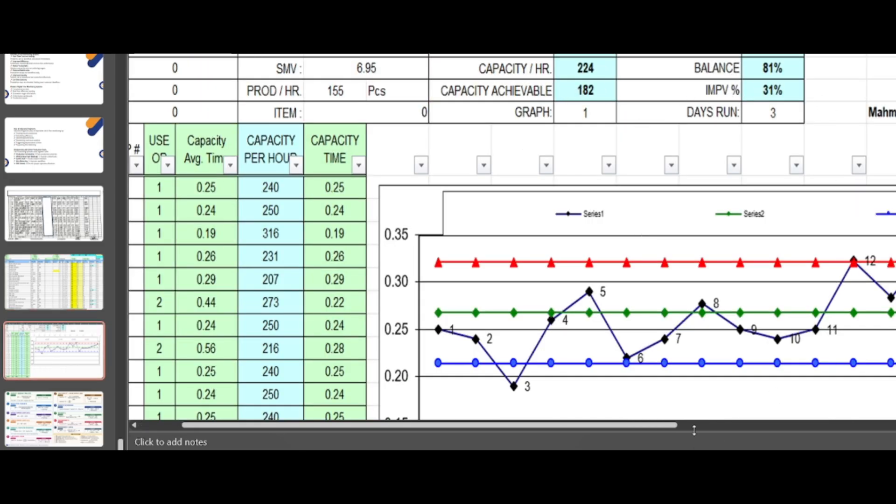
- Switch to Calculator, clear it, and enter the basic pitch time 0.27 as the dividend for the Balance % calculation
key(alt+Tab)
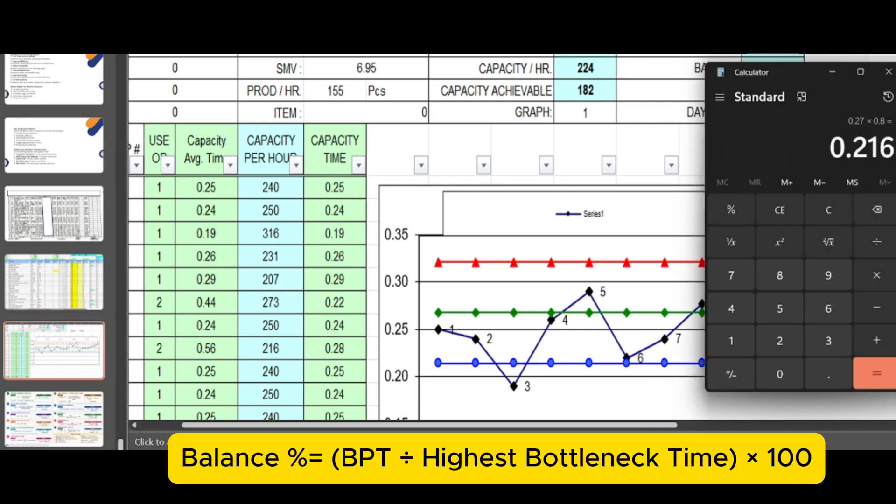
key(Escape)
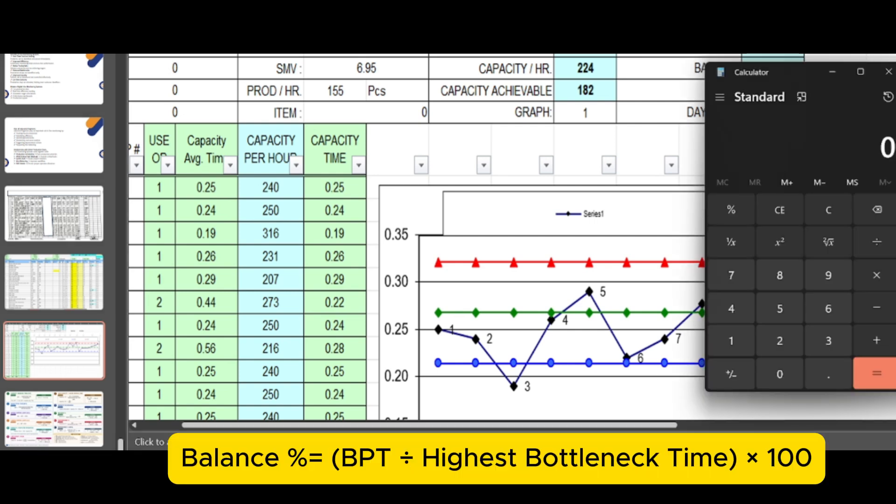
text(0.27)
key(slash)
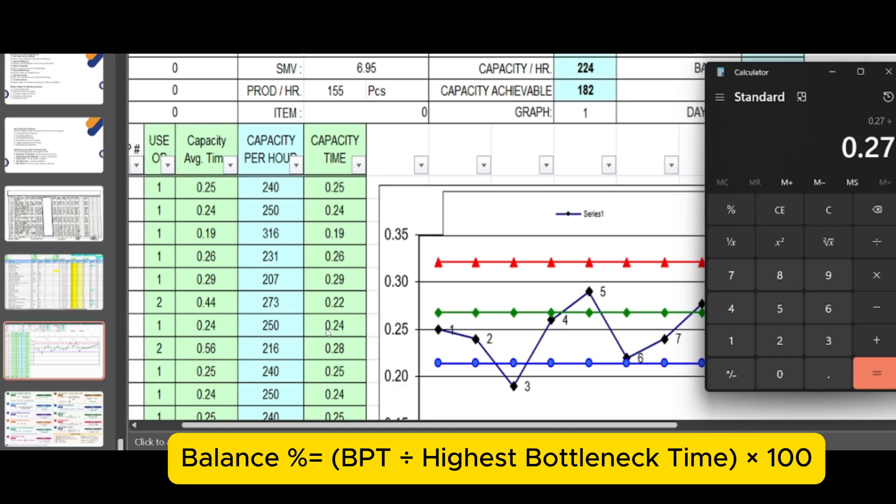
- Look up the highest bottleneck time, that of process 14, in the graph sheet's capacity table
scroll(328, 360, down, 1)
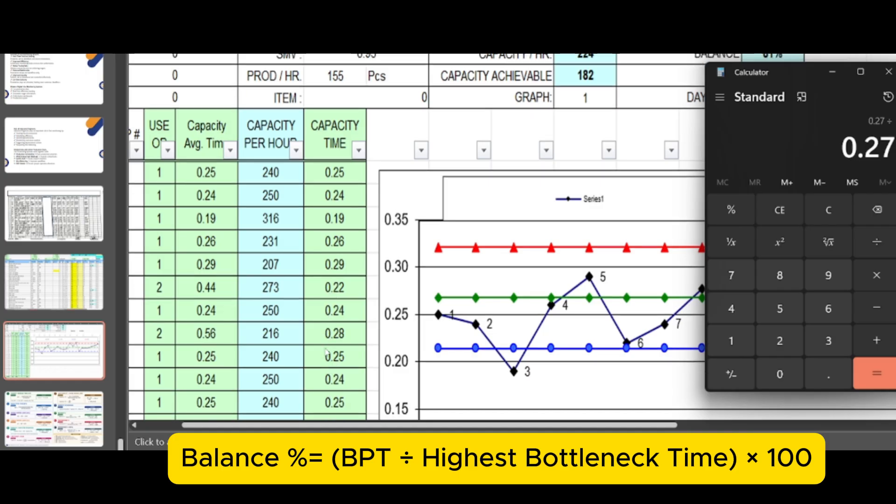
scroll(326, 353, down, 2)
click(277, 427)
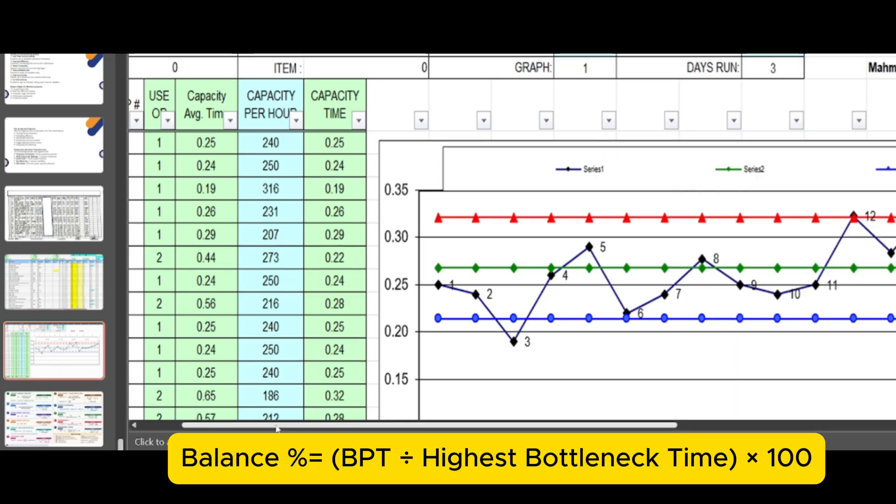
drag(277, 427, 120, 414)
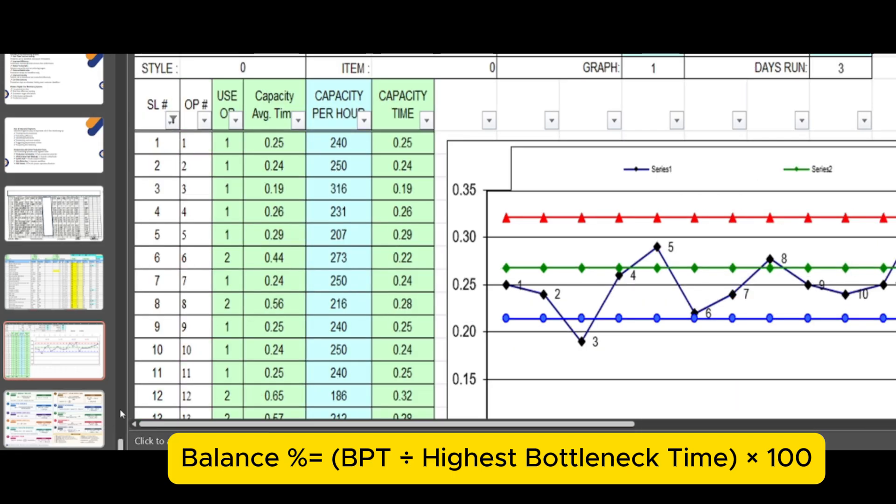
scroll(228, 338, down, 1)
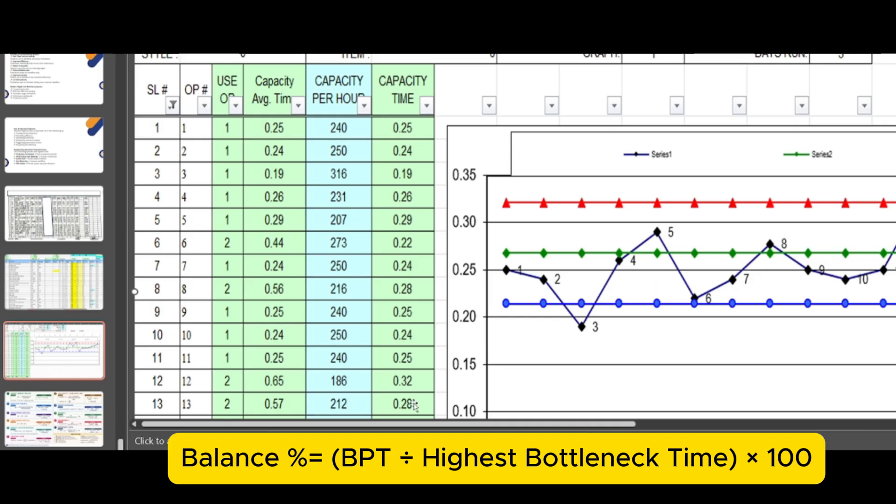
scroll(324, 349, down, 2)
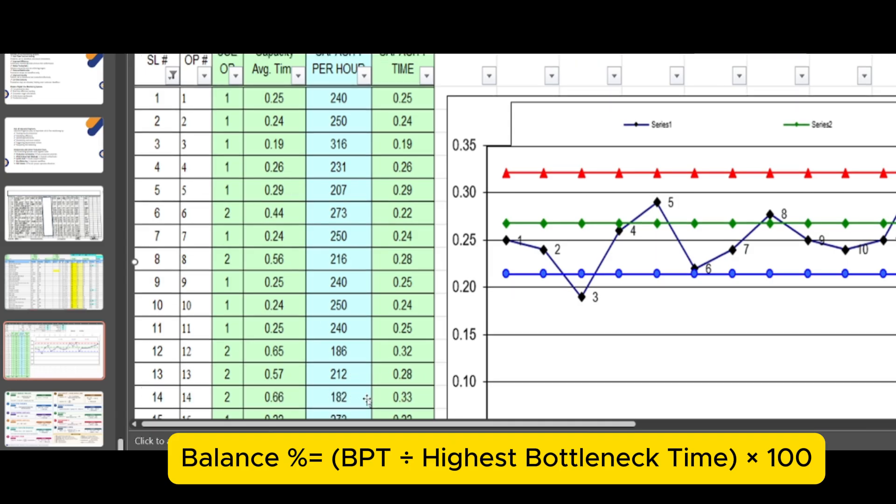
- Complete the Balance % in Calculator by dividing by 0.33 and multiplying by 100, and compare it with the graph sheet's Balance value
key(alt+Tab)
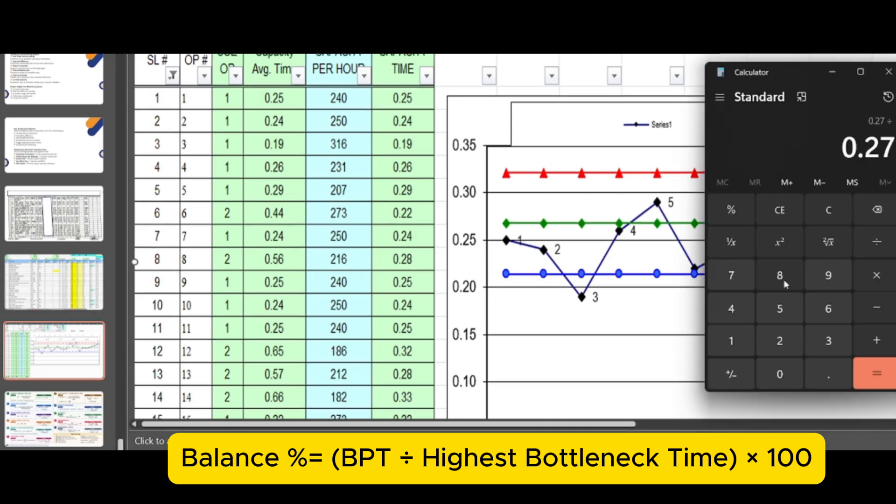
text(0.33)
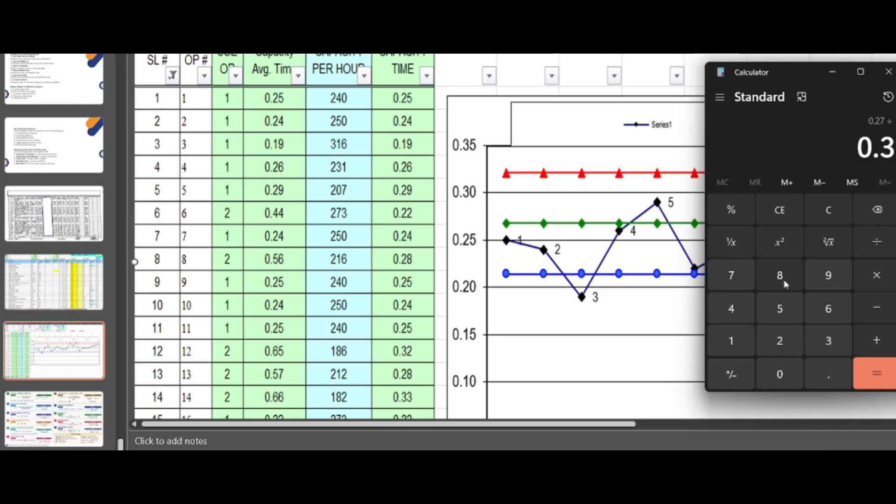
key(Return)
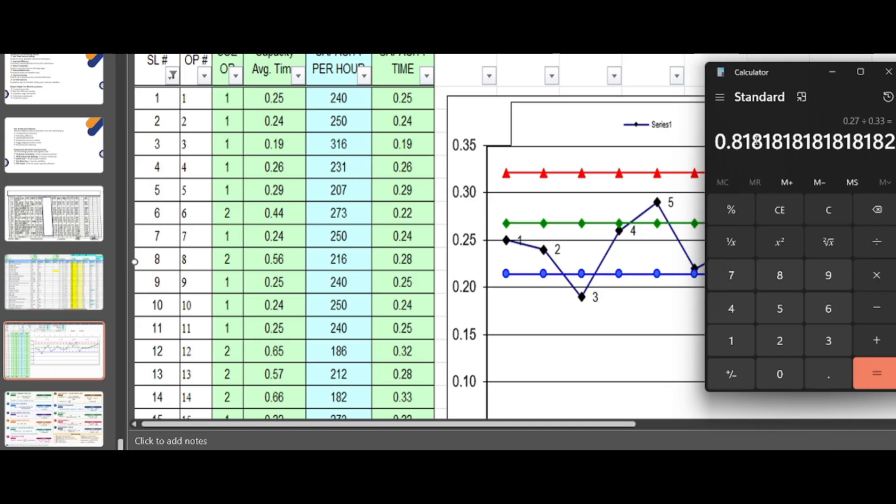
text(*100)
key(Return)
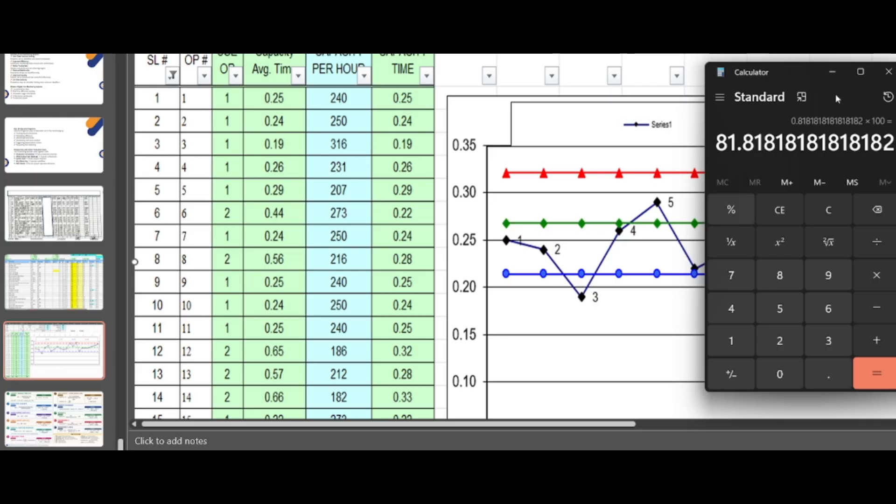
scroll(658, 170, up, 3)
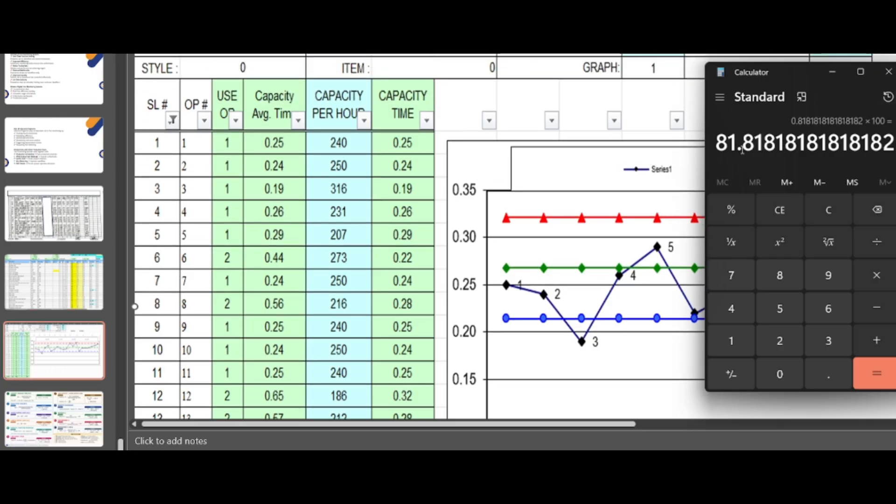
click(832, 72)
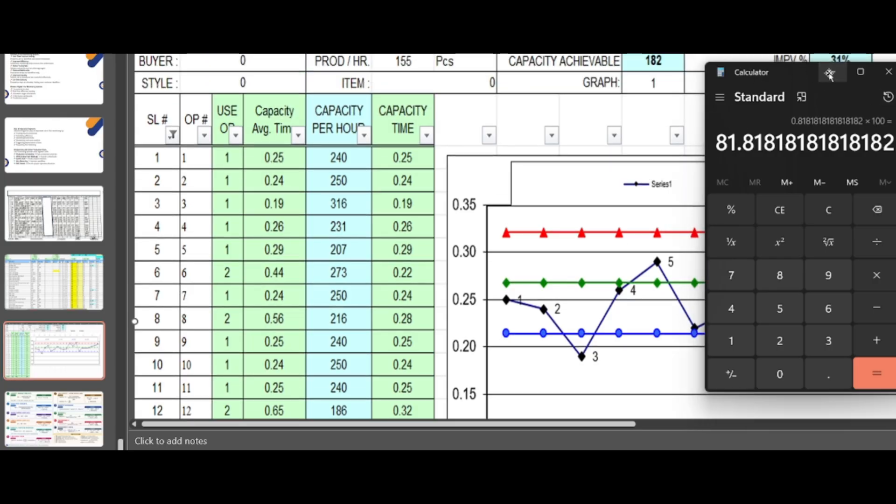
scroll(766, 107, up, 2)
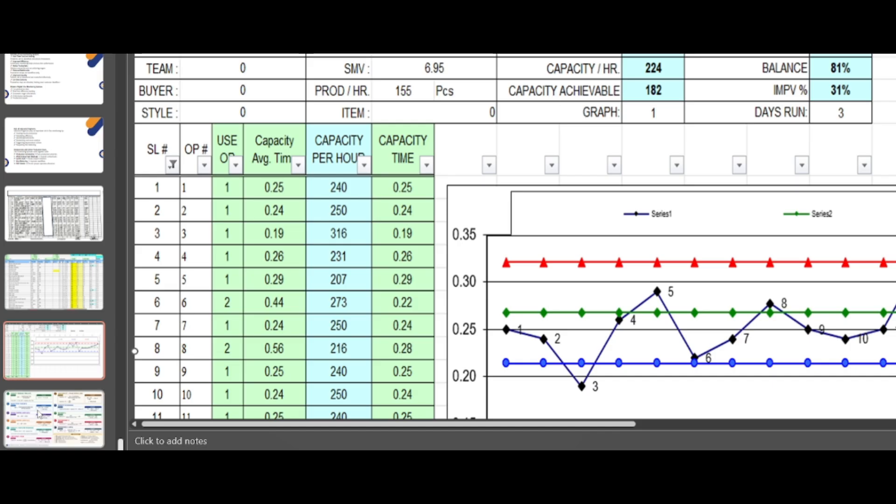
- Read the Capacity Achievable formula on the formula slide
click(58, 419)
scroll(299, 313, down, 2)
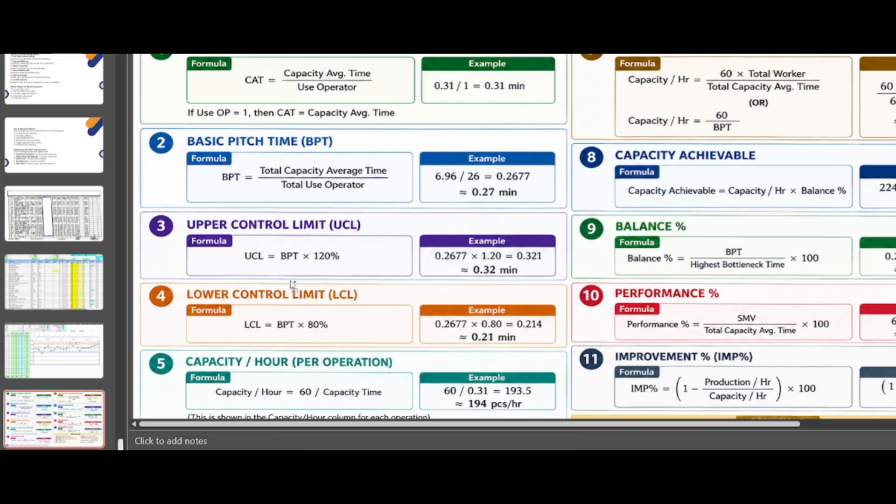
scroll(291, 283, down, 1)
scroll(693, 189, up, 3)
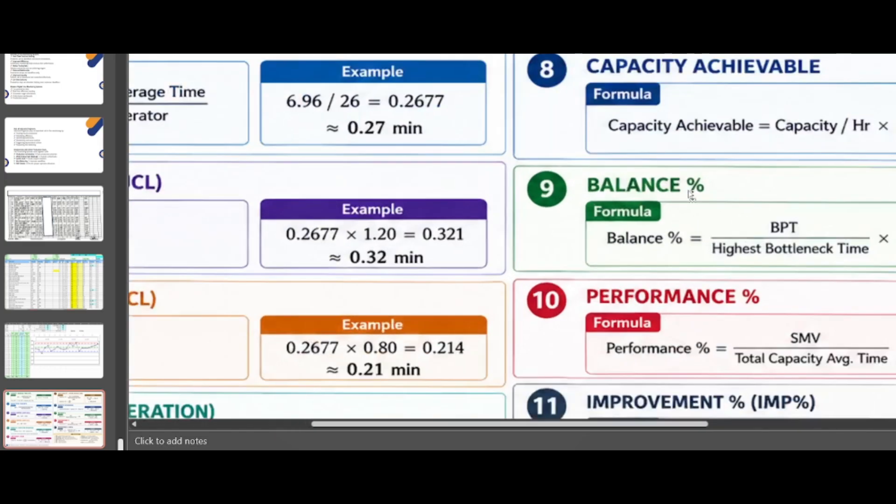
drag(632, 424, 777, 424)
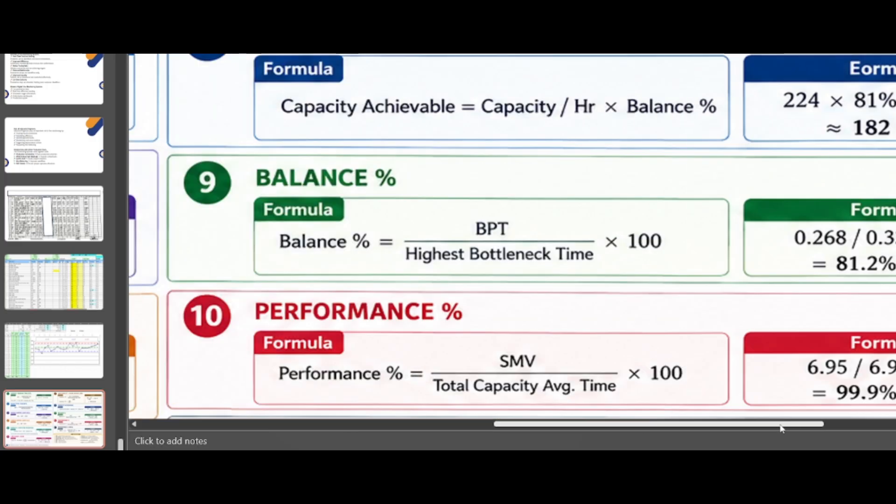
scroll(593, 343, up, 1)
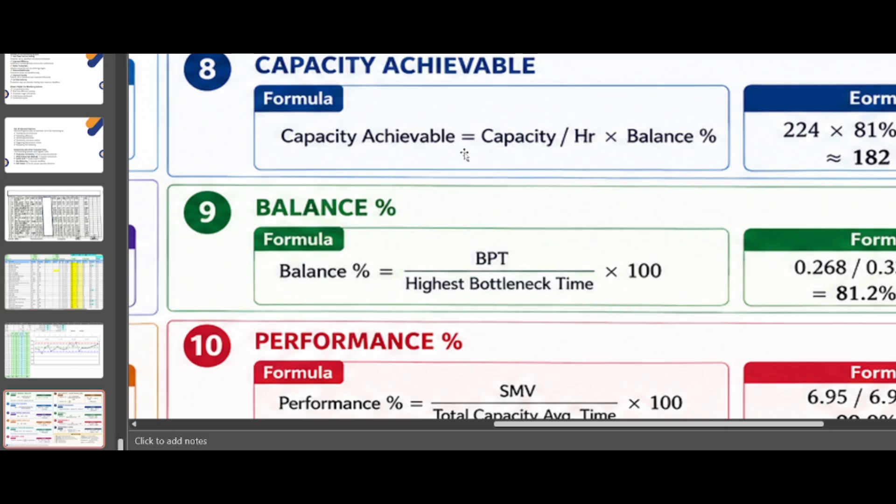
- Return to the graph sheet's summary block, calculate Capacity Achievable in Calculator as 224 × 81%, and compare it with the sheet
click(55, 287)
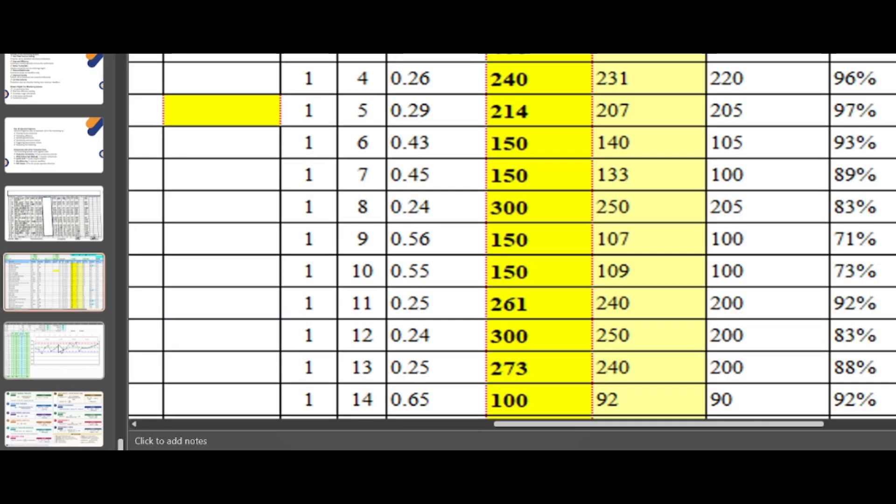
click(60, 349)
scroll(466, 190, up, 5)
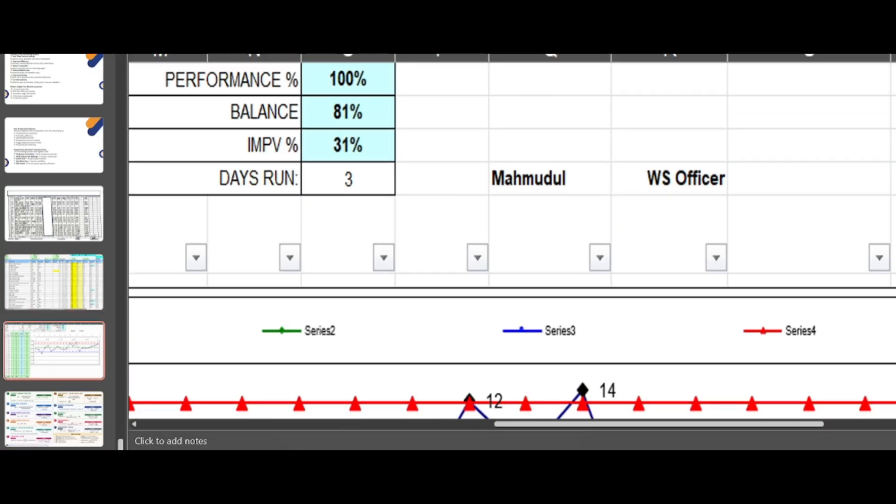
drag(632, 425, 494, 424)
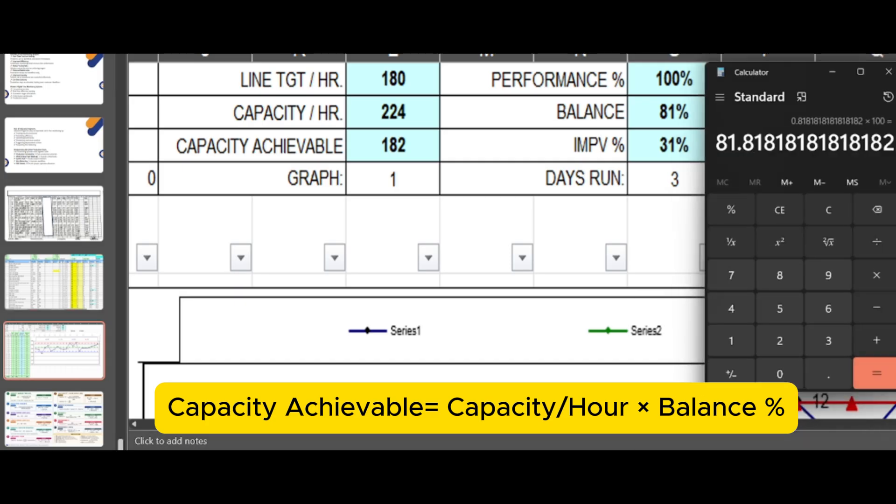
key(Escape)
text(224)
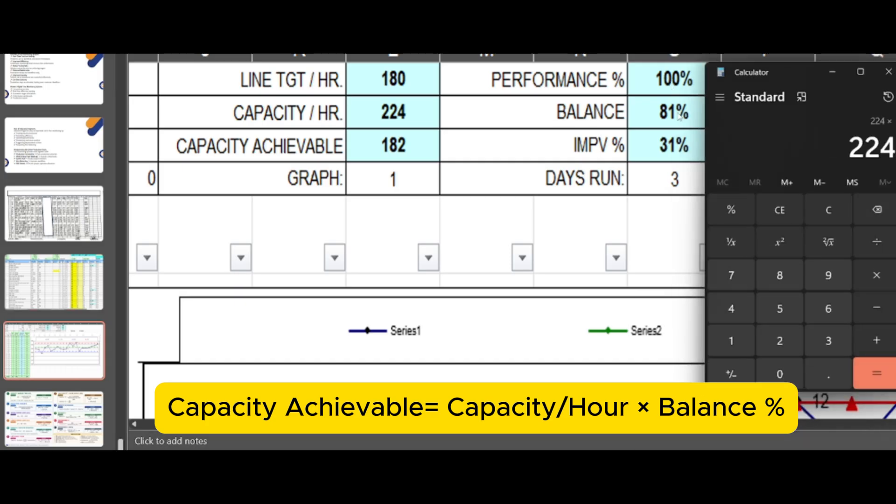
text(81)
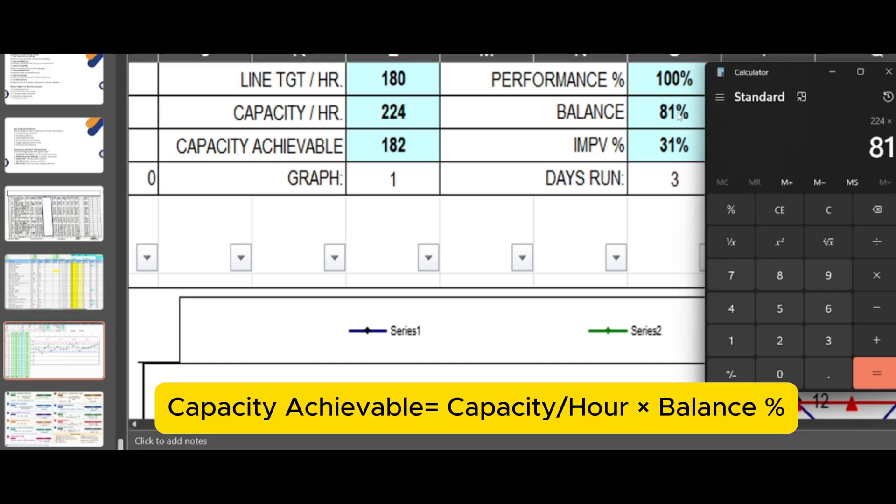
key(shift+5)
key(Return)
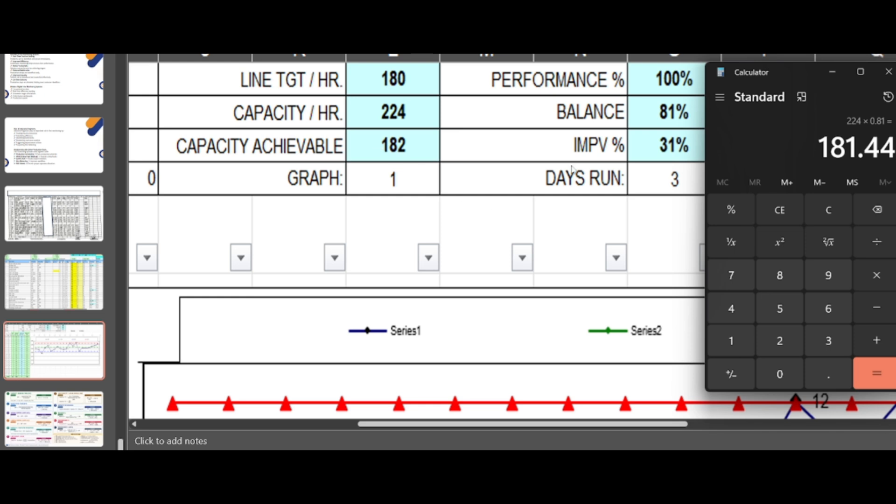
click(604, 89)
scroll(516, 190, down, 1)
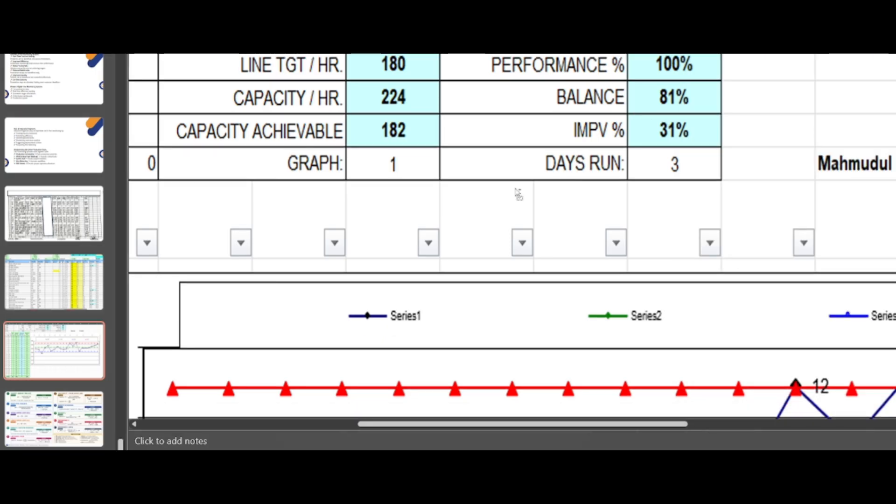
- Examine the Perform % column for the individual processes on the study sheet slide, down to process 26
click(92, 254)
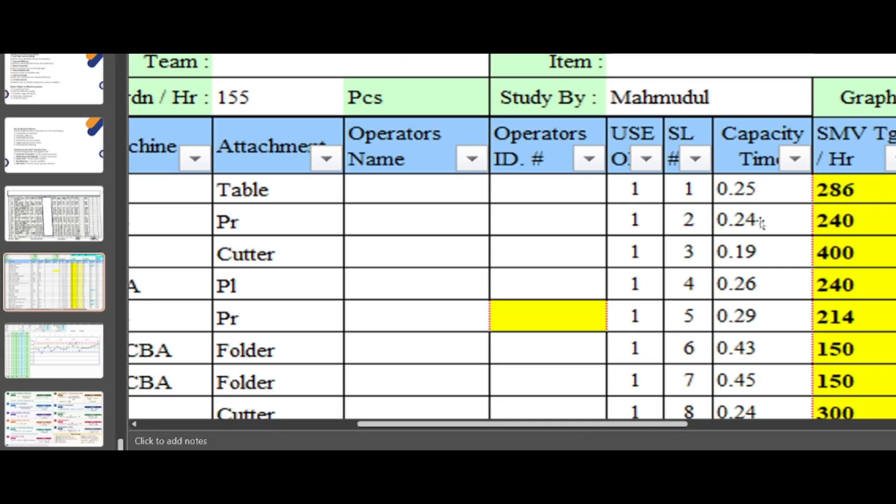
drag(665, 425, 871, 424)
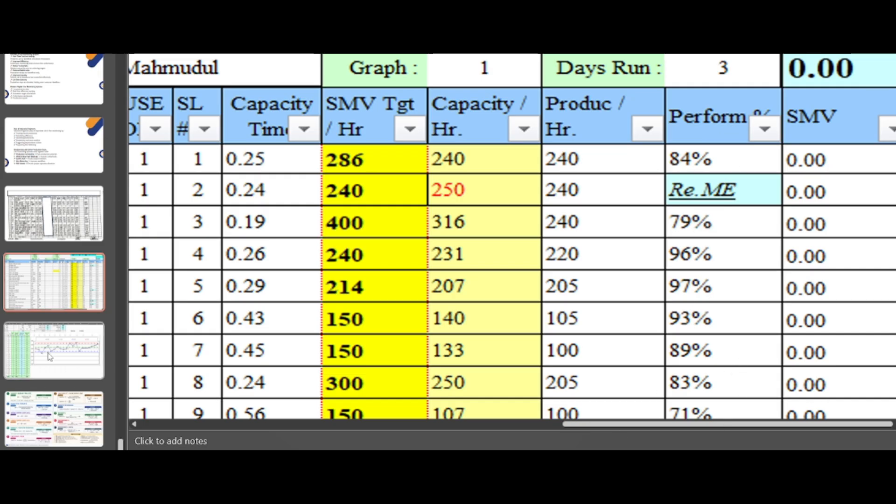
scroll(656, 64, down, 10)
scroll(656, 156, up, 5)
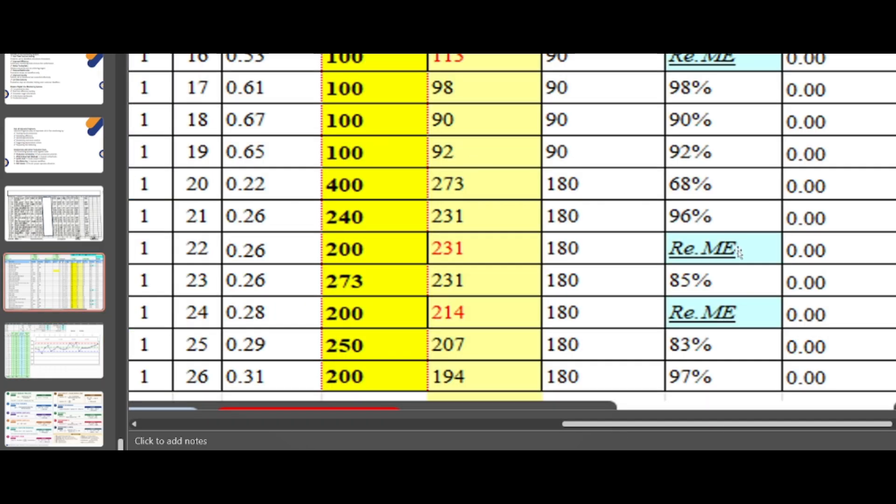
scroll(735, 252, down, 5)
- Check Performance %, SMV and the Capacity Avg. Time column on the graph sheet slide, and clear the Calculator
drag(684, 432, 623, 432)
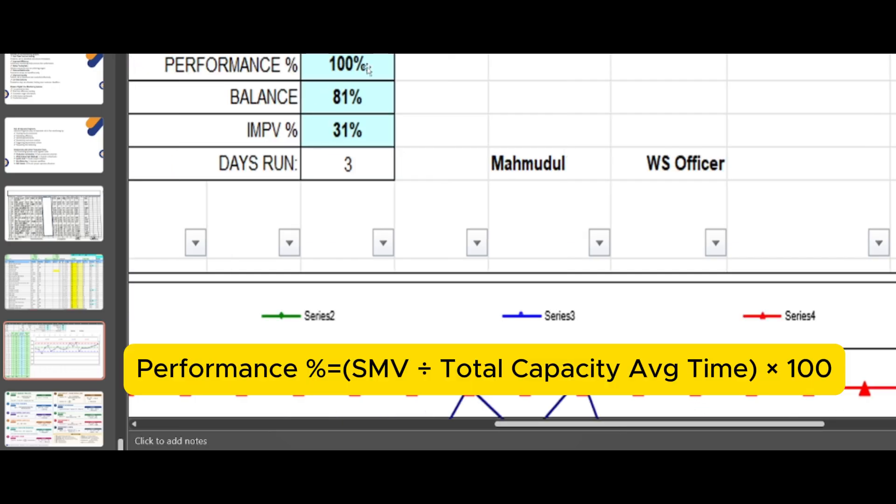
drag(568, 427, 479, 427)
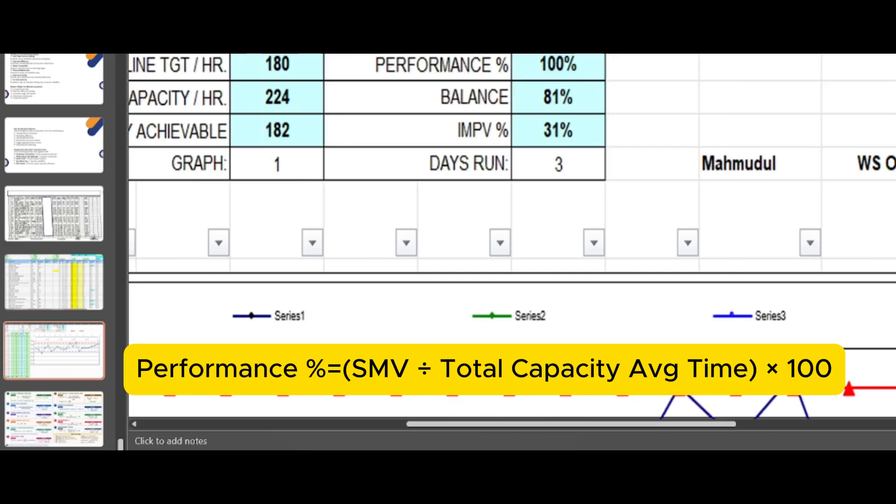
scroll(453, 340, down, 5)
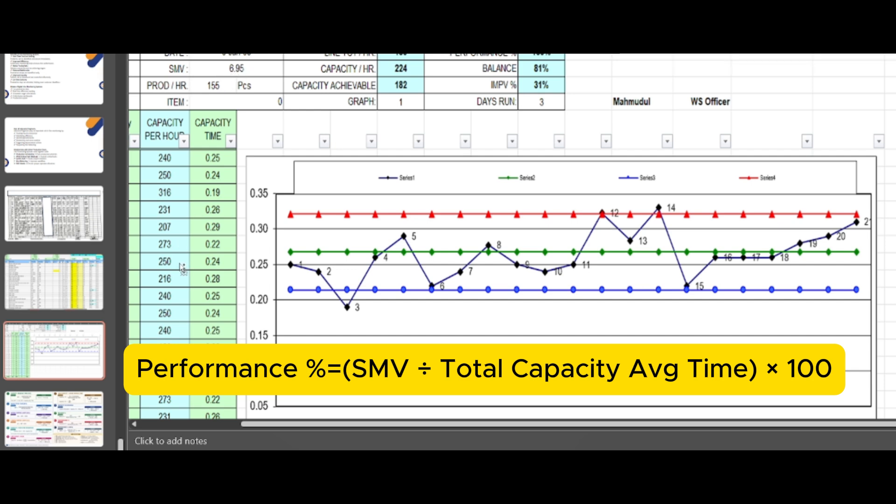
scroll(192, 196, down, 2)
scroll(192, 196, down, 3)
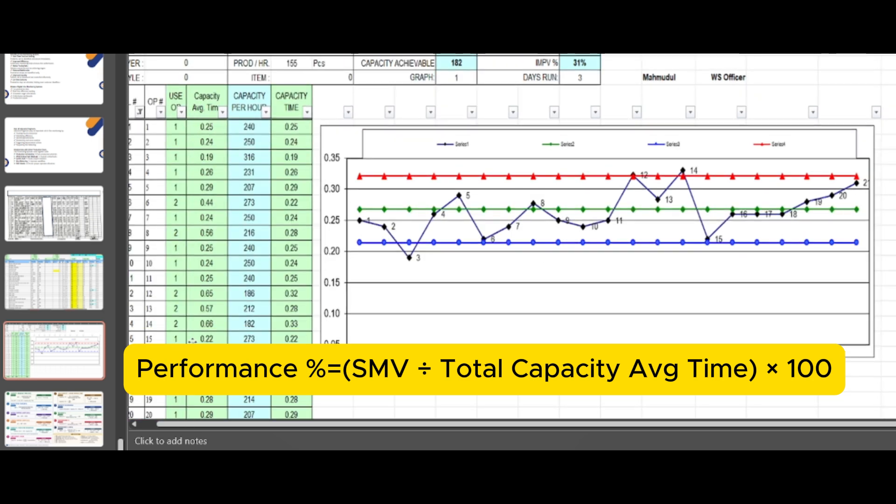
scroll(512, 241, up, 4)
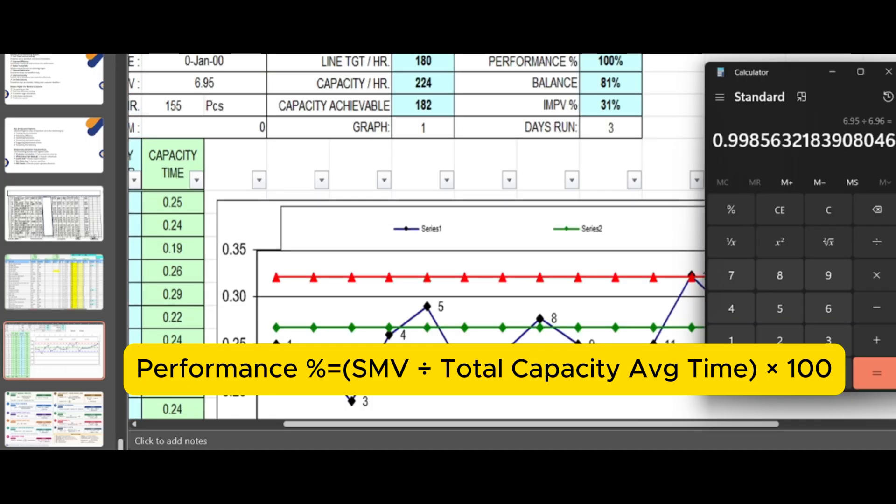
key(Escape)
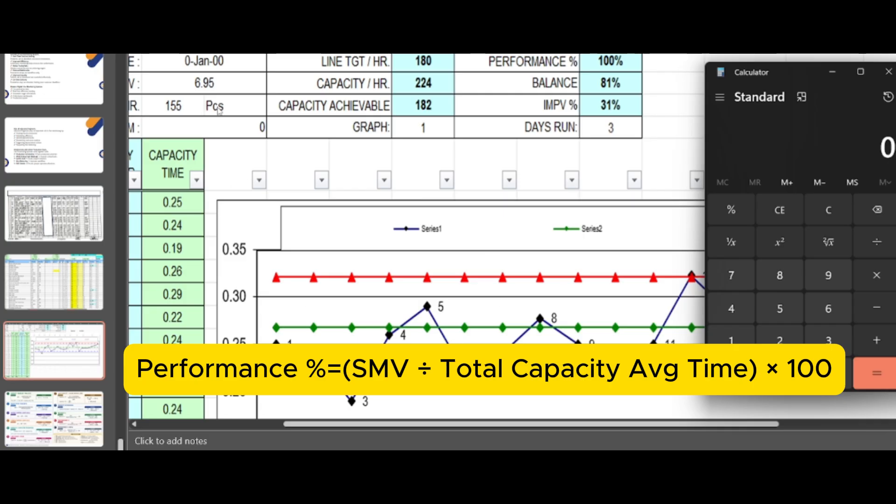
- Start the Performance % calculation with the SMV 6.95 as dividend and find the total Capacity Avg. Time in the graph sheet's TOTAL row
text(6.95)
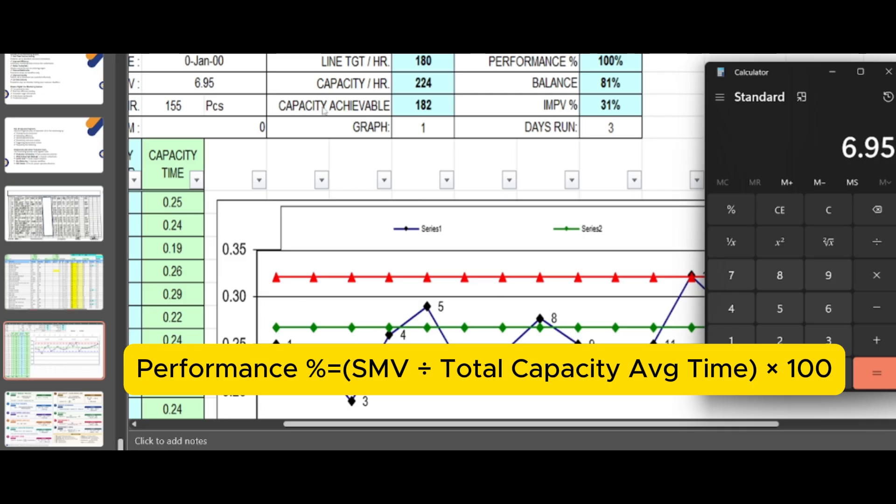
key(slash)
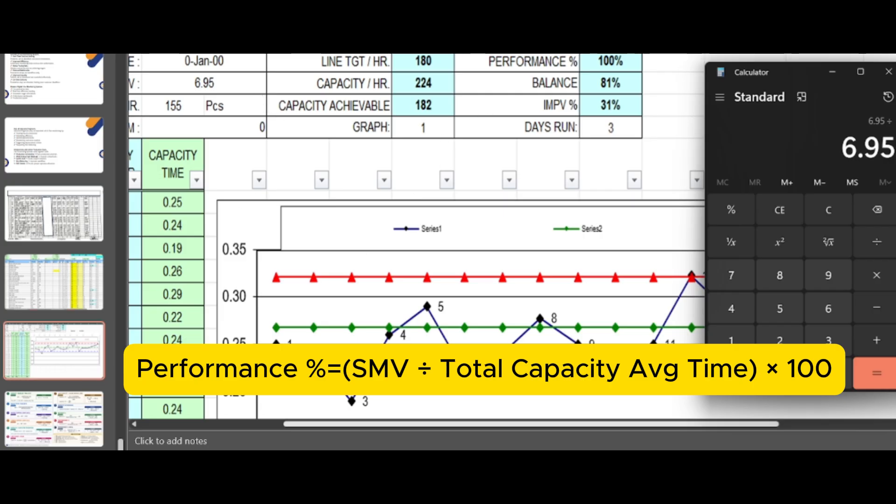
click(548, 434)
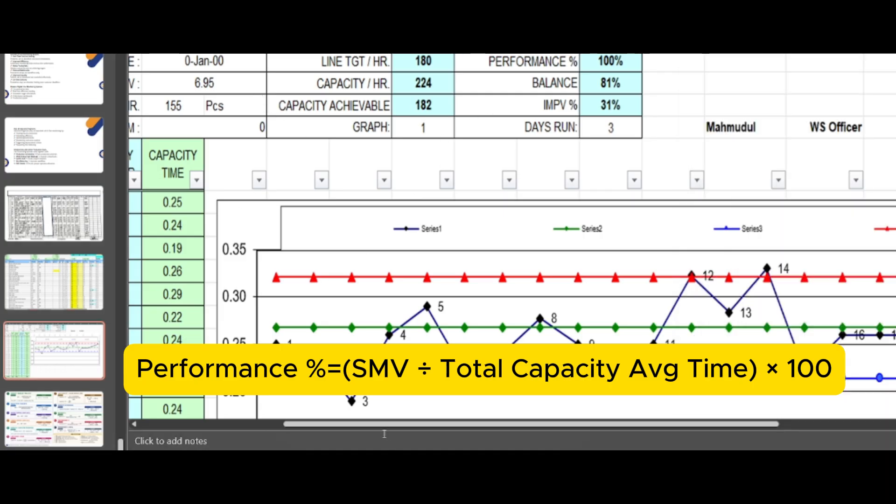
drag(382, 425, 138, 412)
scroll(242, 337, down, 2)
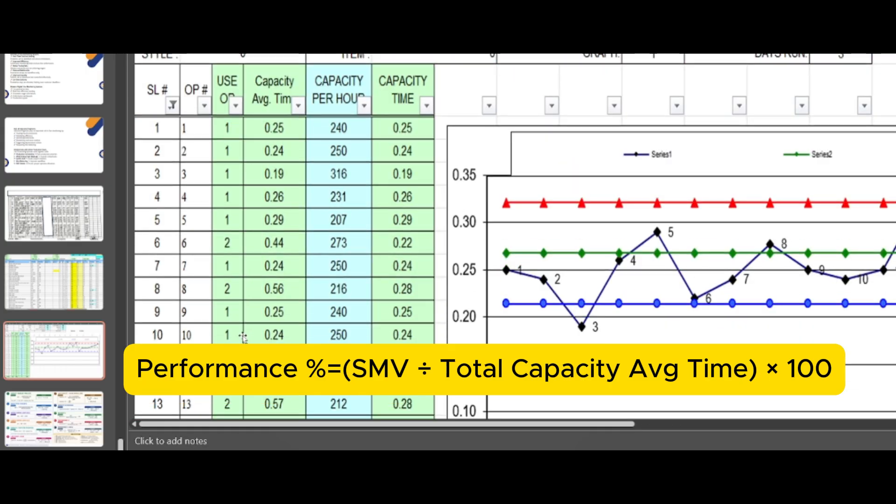
scroll(243, 336, down, 5)
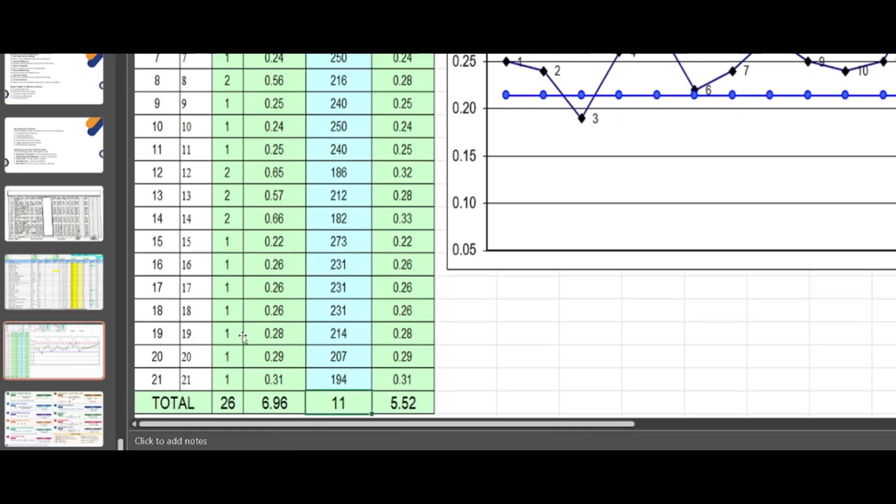
scroll(243, 336, down, 2)
scroll(260, 370, up, 2)
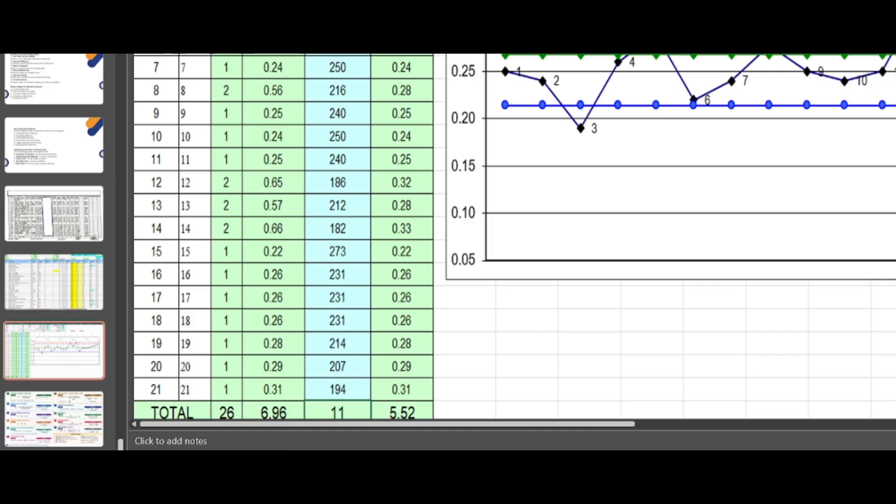
- Switch to Calculator, divide the SMV by 6.96, and compare the quotient with Performance % in the graph sheet's summary block
key(alt+Tab)
text(6.96)
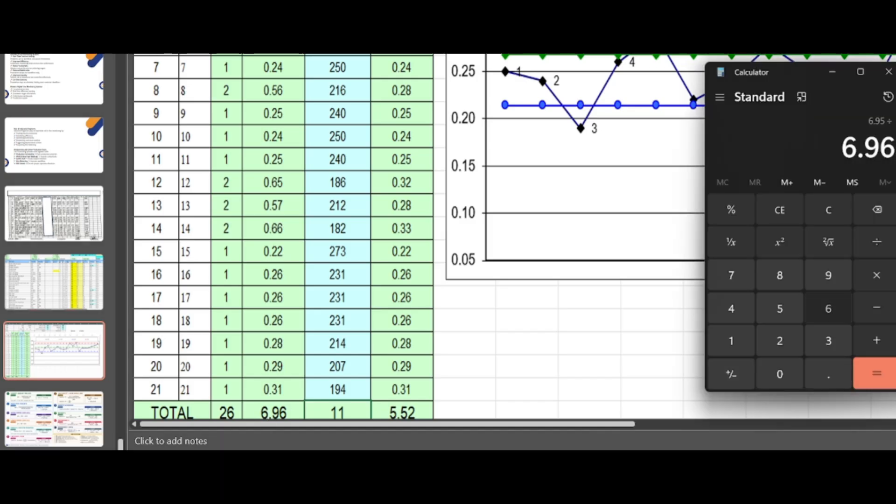
key(Return)
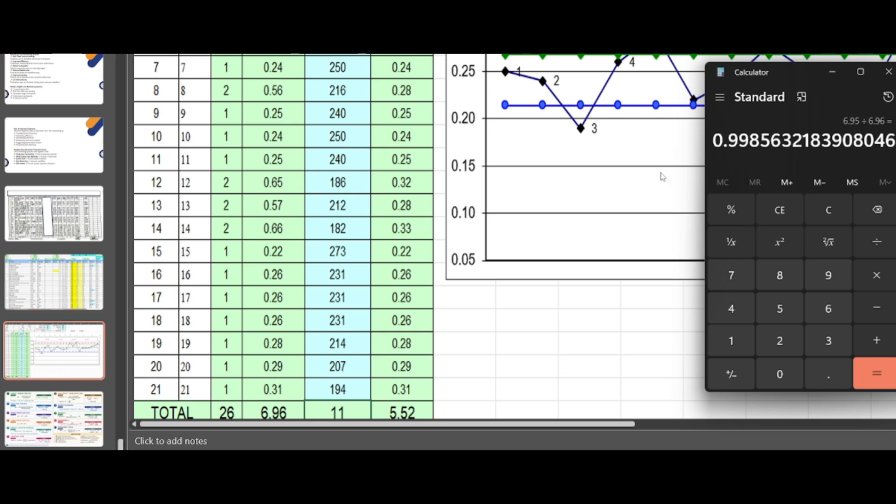
scroll(660, 176, up, 6)
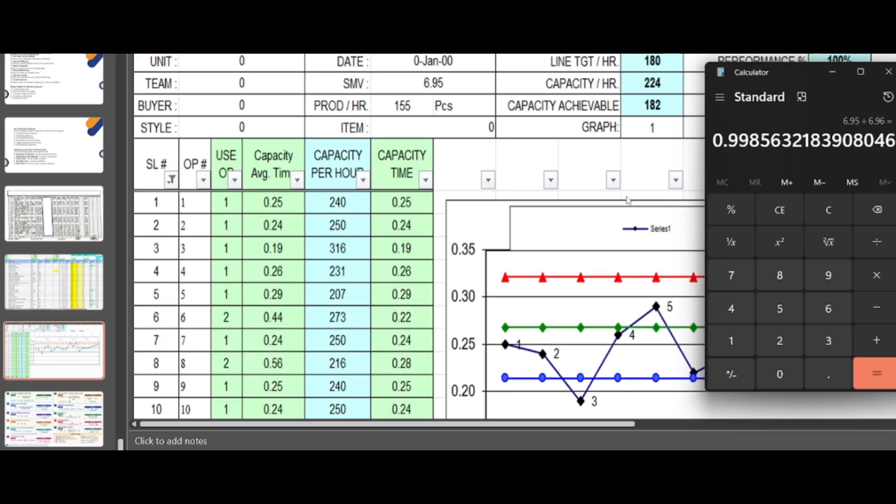
scroll(628, 201, down, 3)
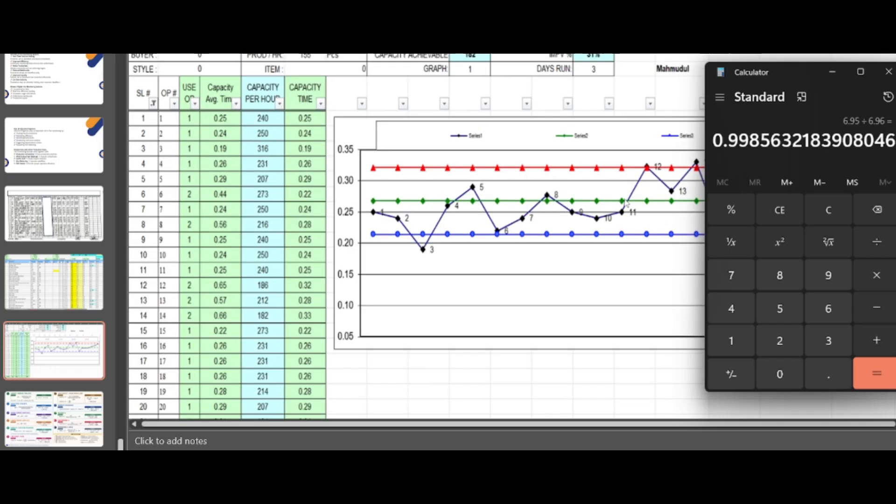
scroll(626, 204, up, 1)
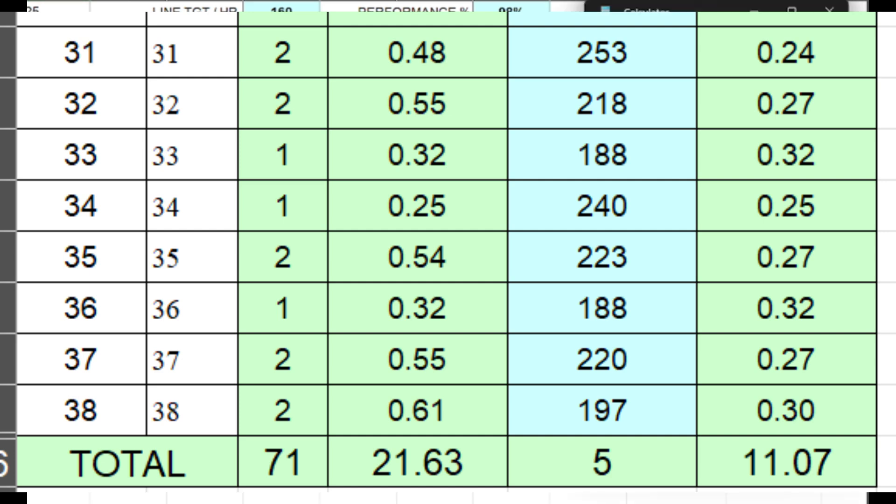
- Calculate the second graph sheet's Performance % as 21.25 ÷ 21.63 and compare it with the Performance % cell in its summary block
text(21.25)
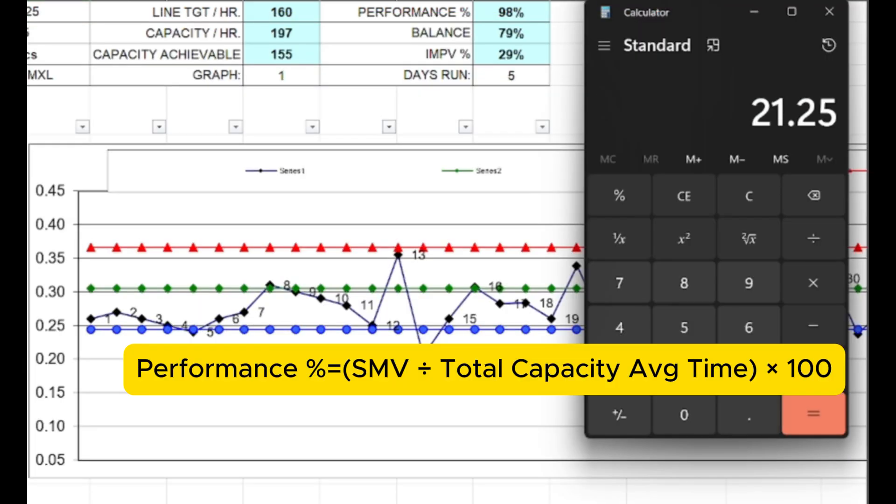
key(slash)
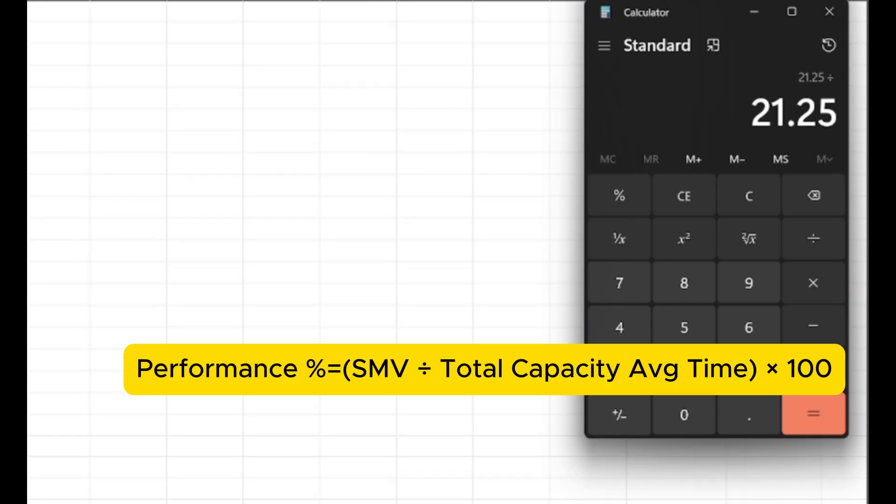
text(21.63)
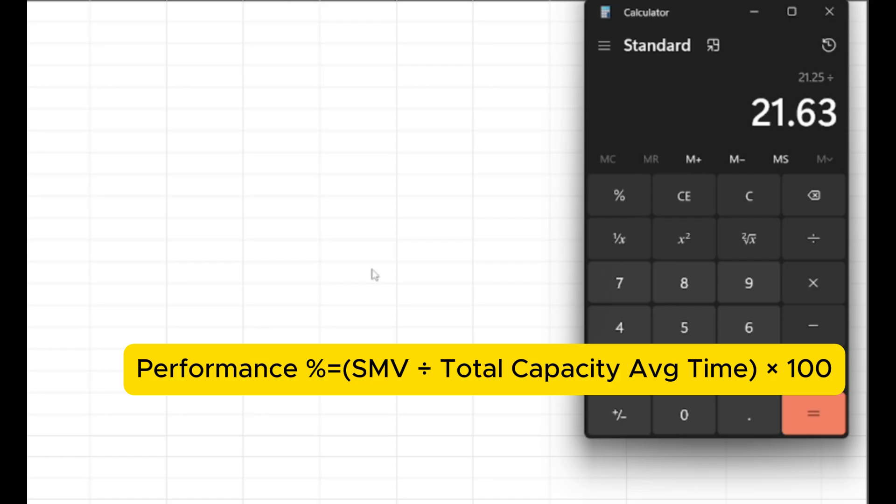
key(Return)
scroll(96, 261, up, 8)
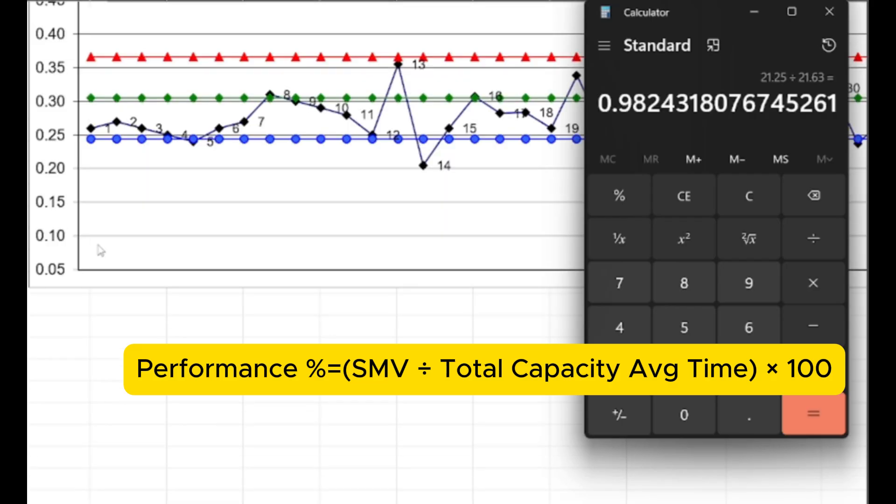
click(526, 17)
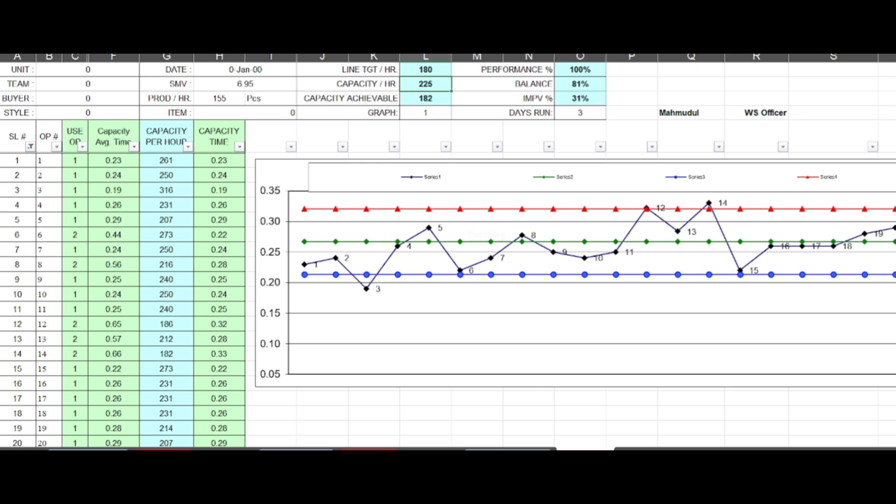
- Show the formula slide and read the Improvement % formula together with its worked example
key(Escape)
click(29, 414)
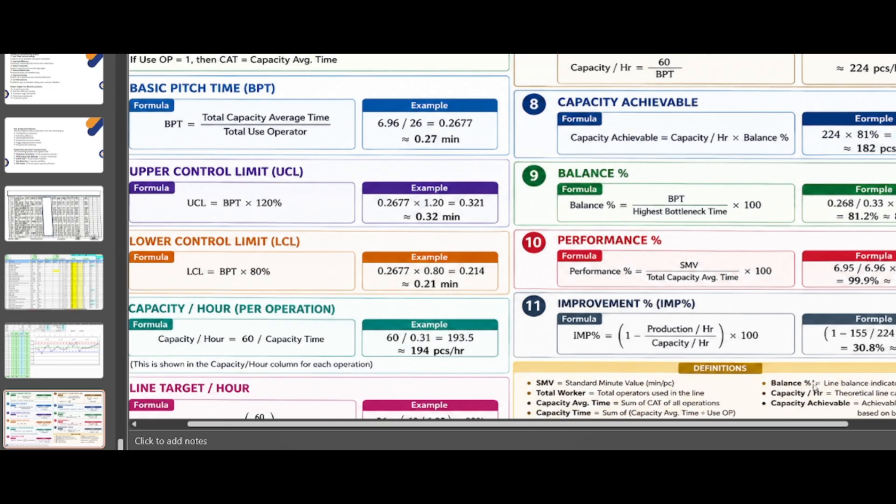
drag(801, 425, 866, 430)
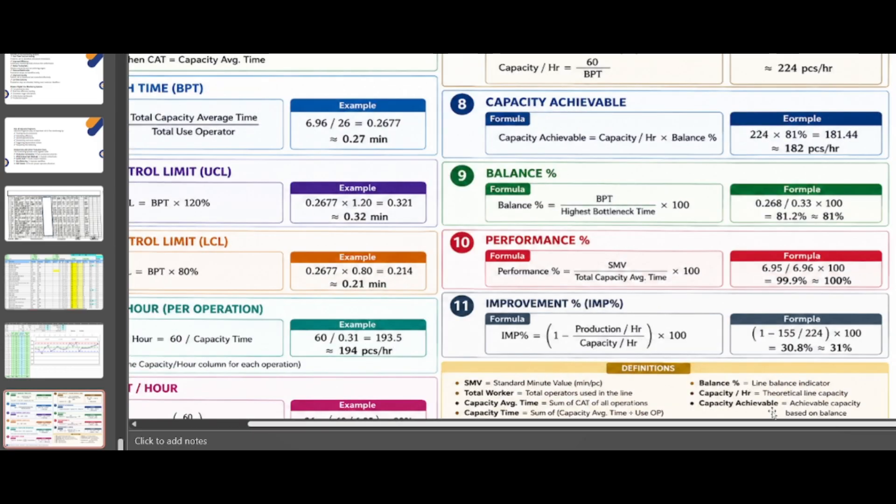
drag(246, 83, 252, 100)
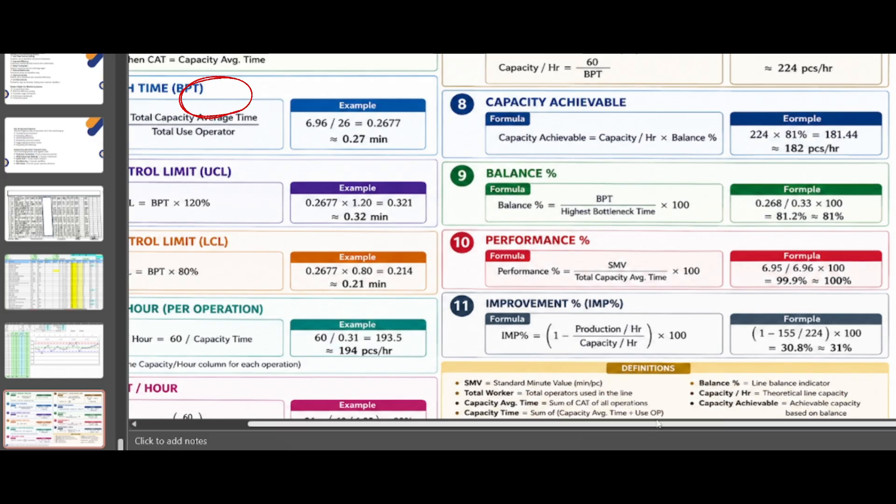
- Locate the Improvement % formula's inputs, PROD / HR. and CAPACITY / HR, in the Excel graph sheet's summary block
click(630, 437)
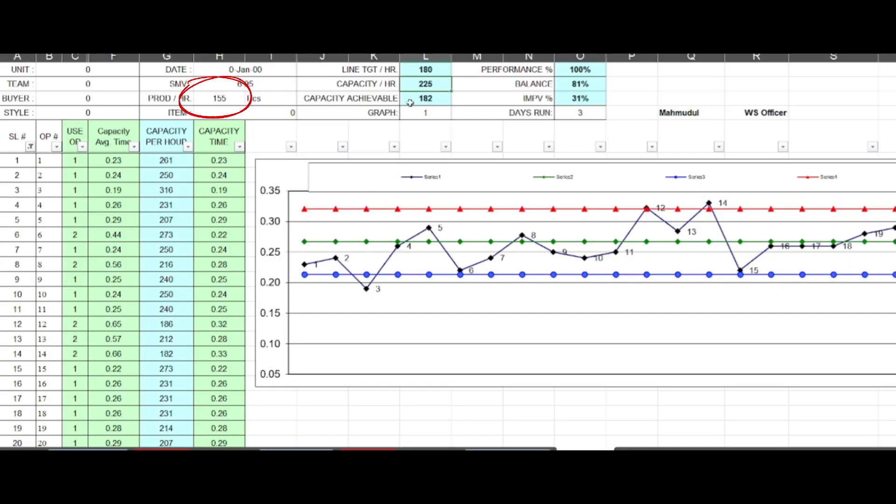
click(223, 98)
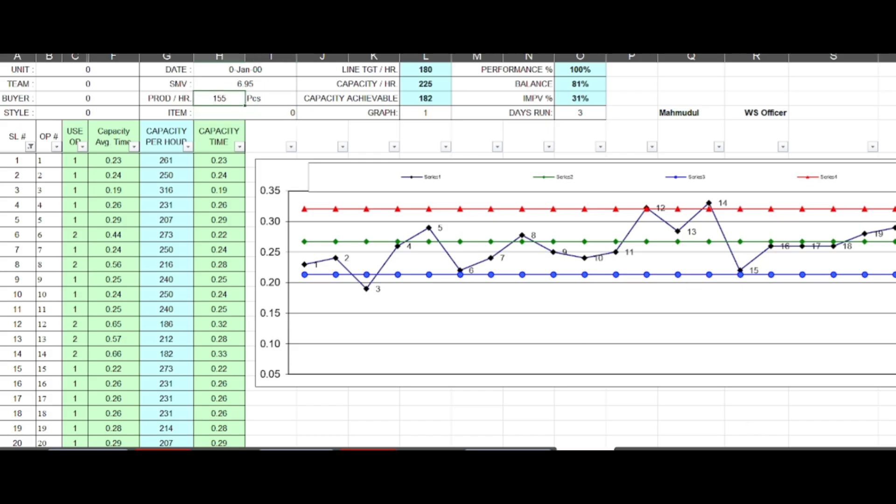
click(644, 412)
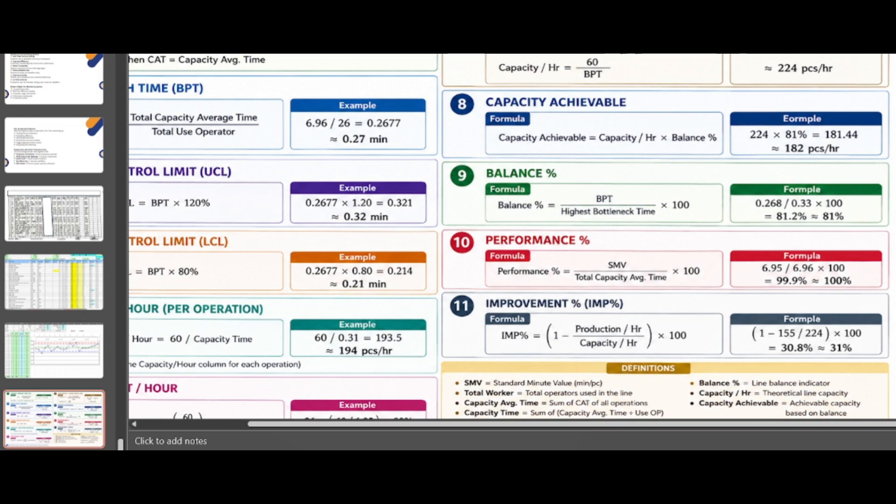
click(630, 420)
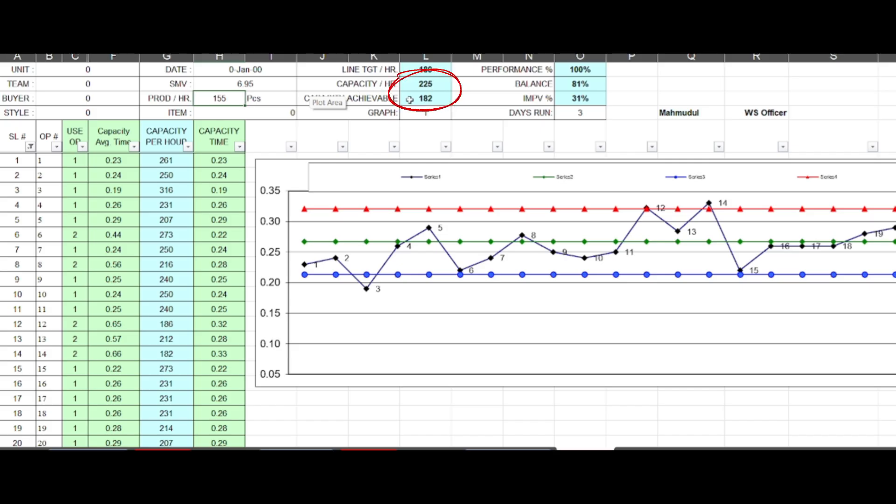
click(427, 82)
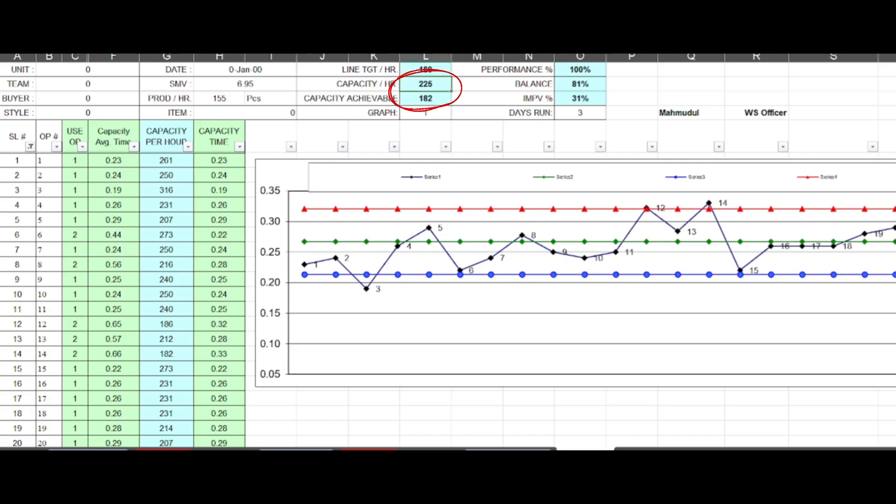
- Switch to Calculator, clear it, and divide the hourly production by the hourly capacity as 155 ÷ 225
key(alt+Tab)
key(Escape)
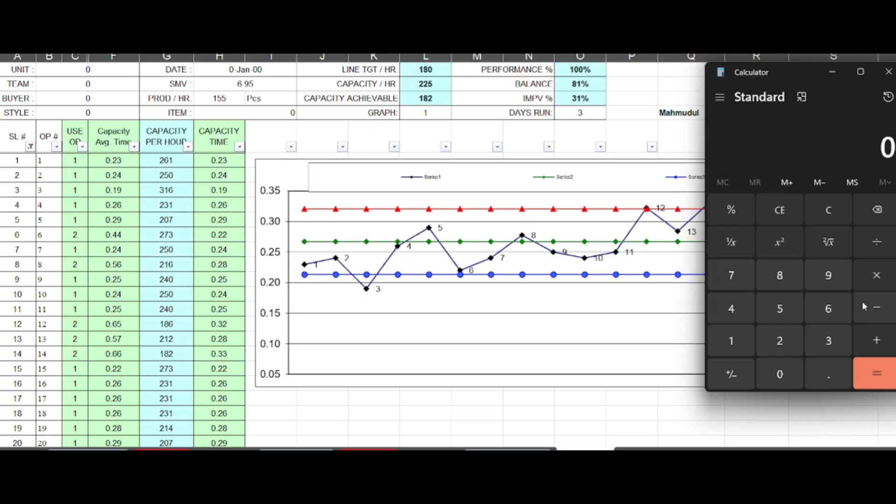
text(155)
key(slash)
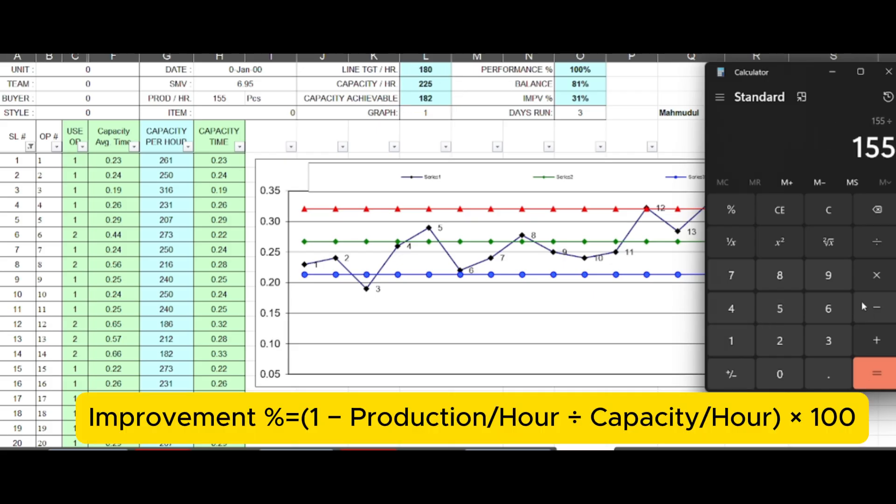
text(225)
key(Return)
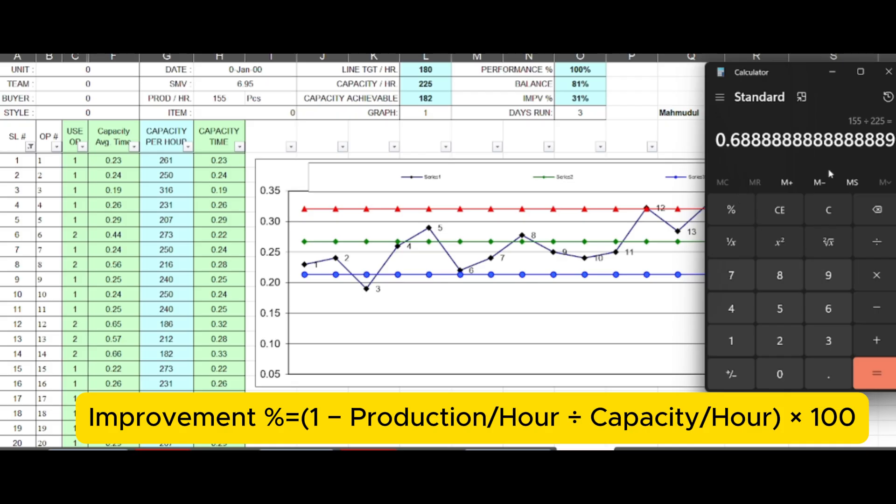
- Subtract 0.68 from 1 to get the Improvement % and compare it with the graph sheet's IMPV % cell
key(Escape)
text(1)
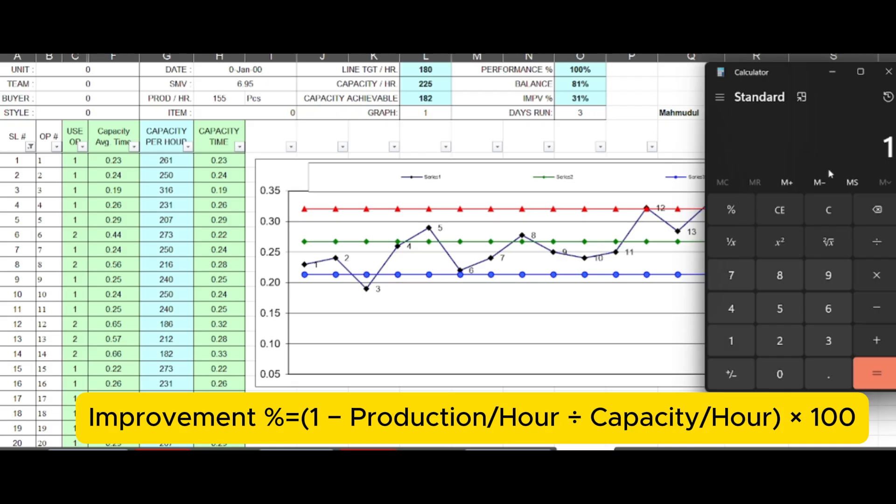
text( - 0.68)
key(Return)
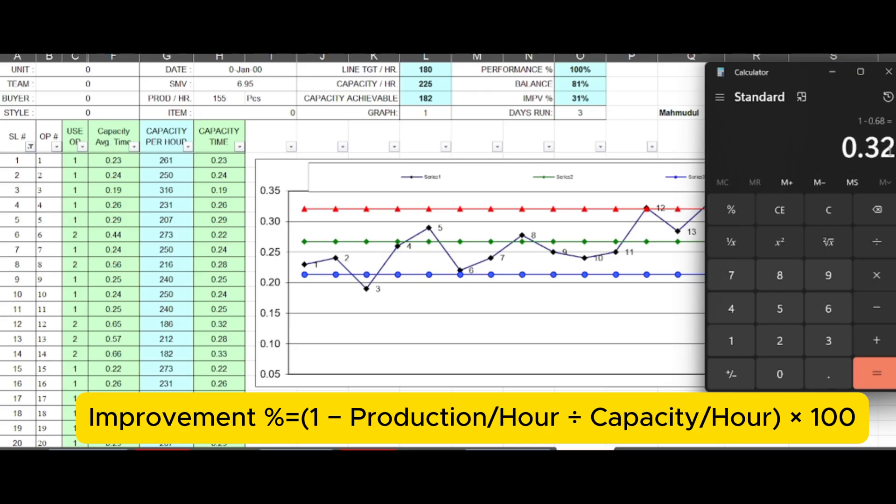
click(577, 100)
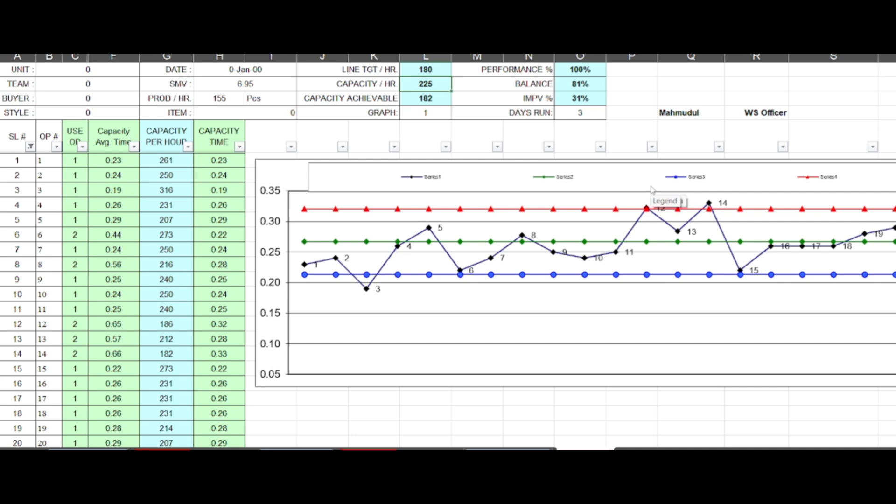
- Return to the formula slide in PowerPoint and review the complete set of formulas and definitions
key(alt+Tab)
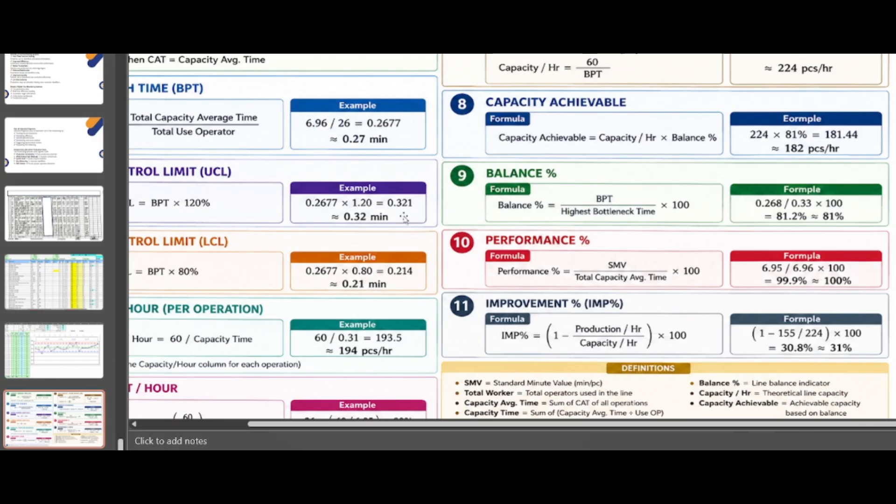
scroll(414, 210, down, 3)
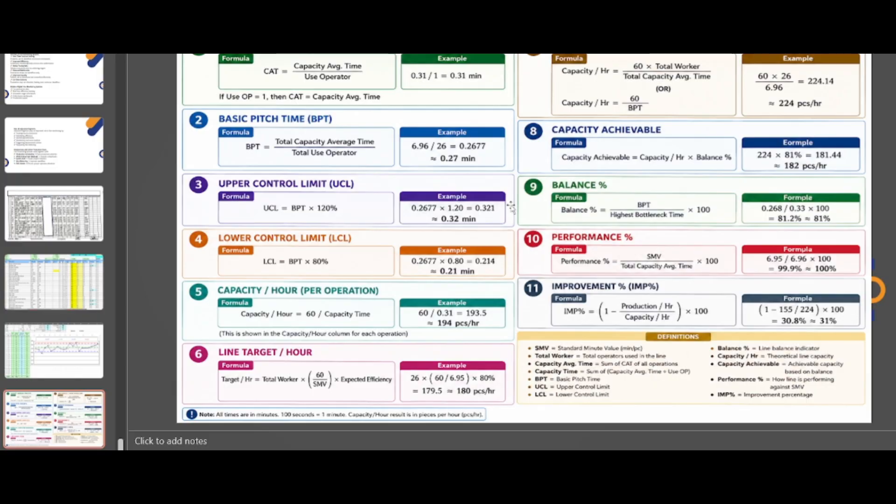
scroll(512, 207, up, 1)
scroll(512, 207, down, 1)
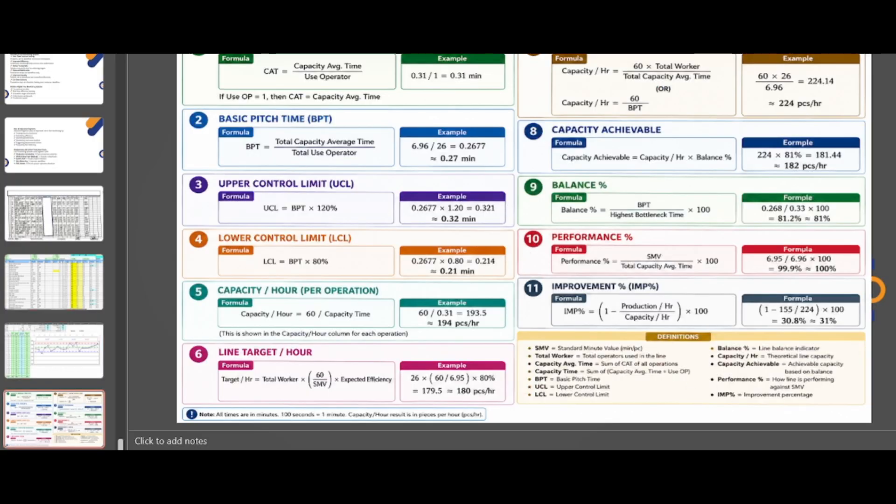